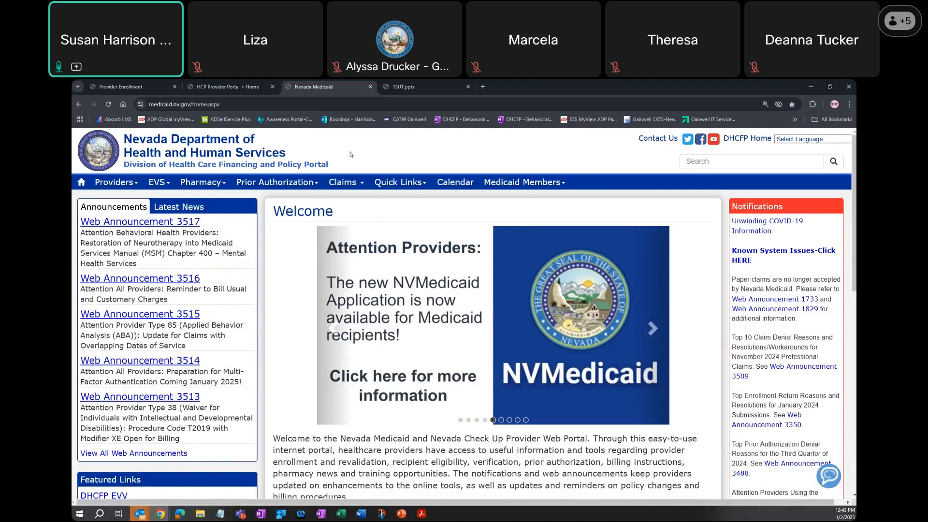
# - Open the Search Providers page from the Featured Links on the Nevada Medicaid home page
pyautogui.scroll(-2, 339, 160)
pyautogui.scroll(-3, 155, 268)
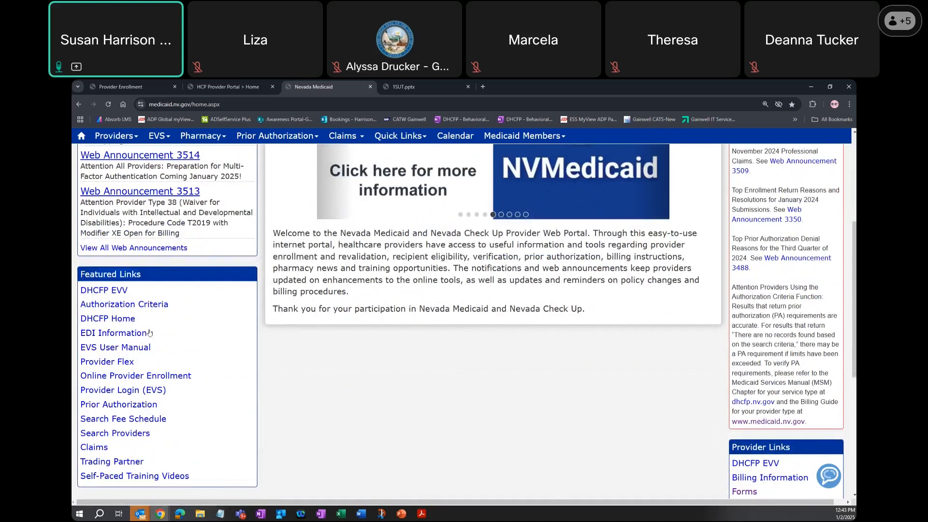
pyautogui.scroll(-1, 150, 333)
pyautogui.click(114, 394)
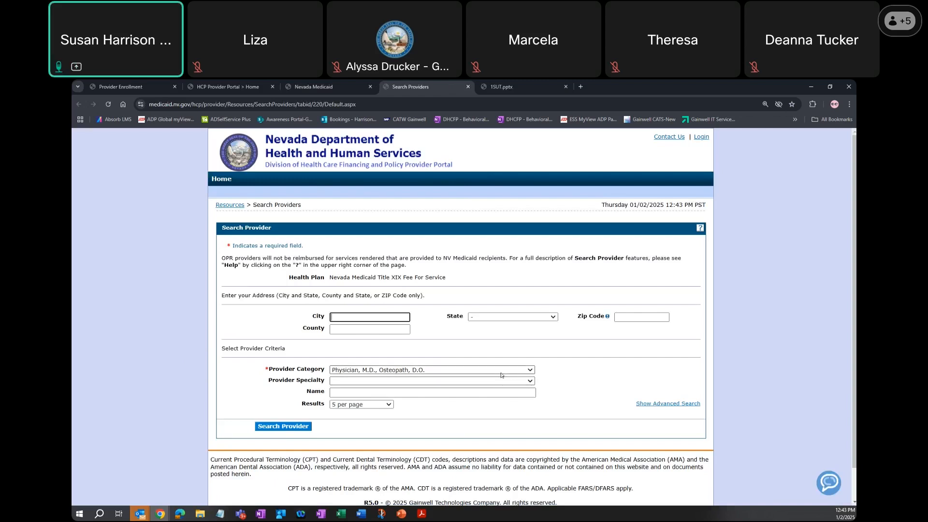
# - Set the Provider Category to Mental Health Outpatient Services
pyautogui.click(531, 370)
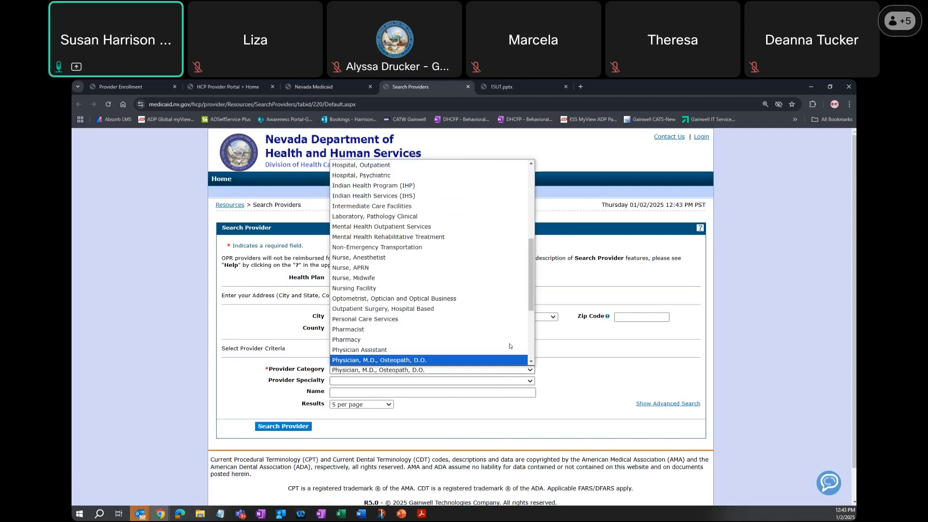
pyautogui.scroll(5, 510, 344)
pyautogui.scroll(1, 511, 343)
pyautogui.scroll(-5, 484, 333)
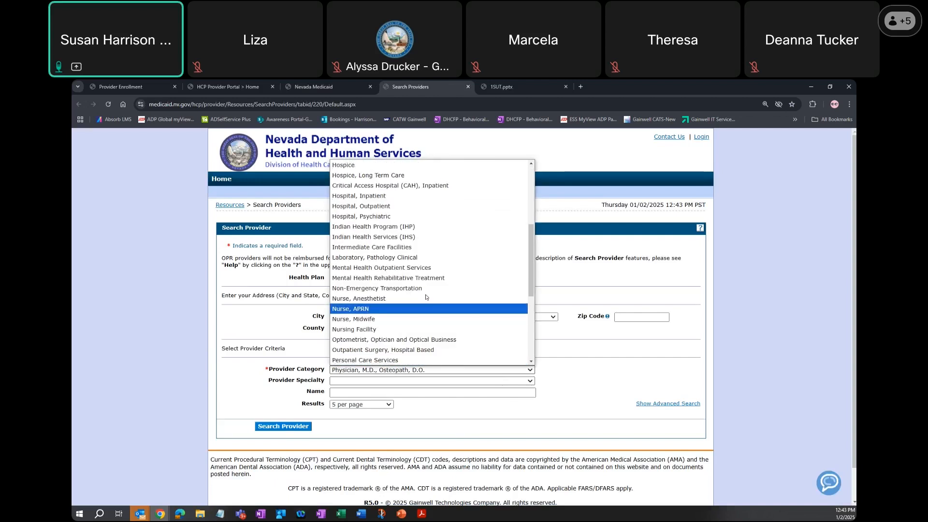
pyautogui.click(418, 269)
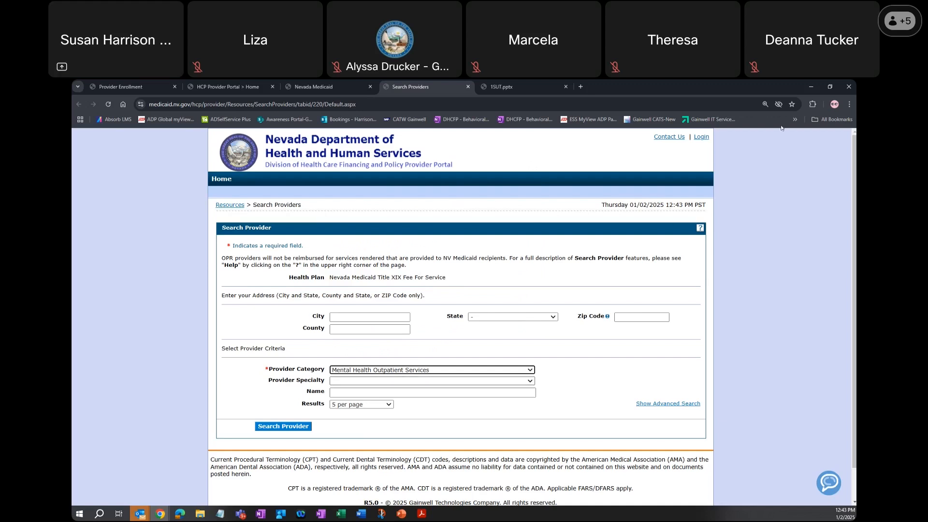
# - Enter a provider's last name, set the results to 100 per page and run the provider search
pyautogui.click(850, 105)
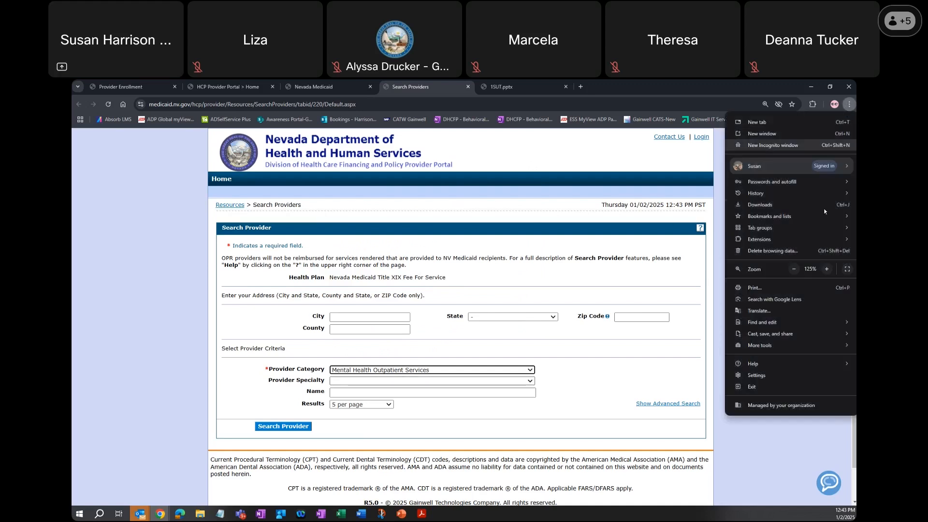
pyautogui.click(828, 269)
pyautogui.press('Escape')
pyautogui.scroll(-1, 435, 314)
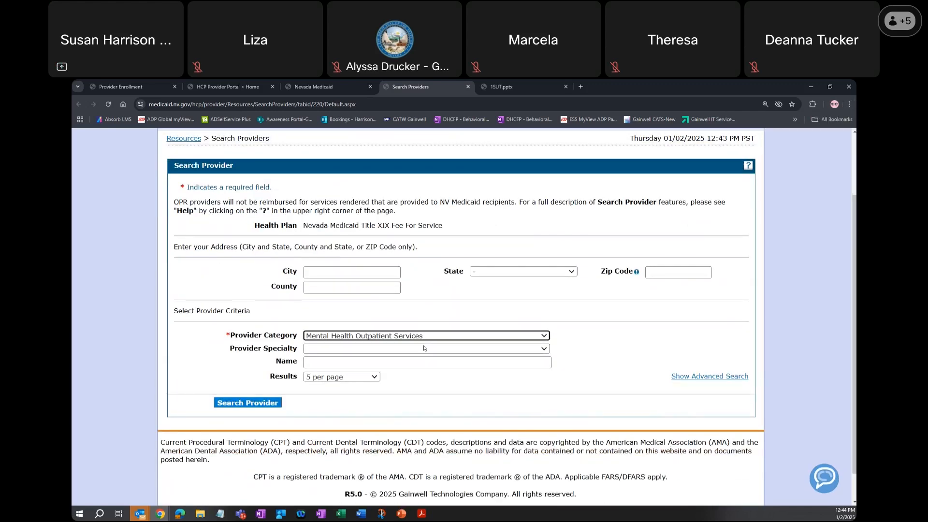
pyautogui.click(411, 363)
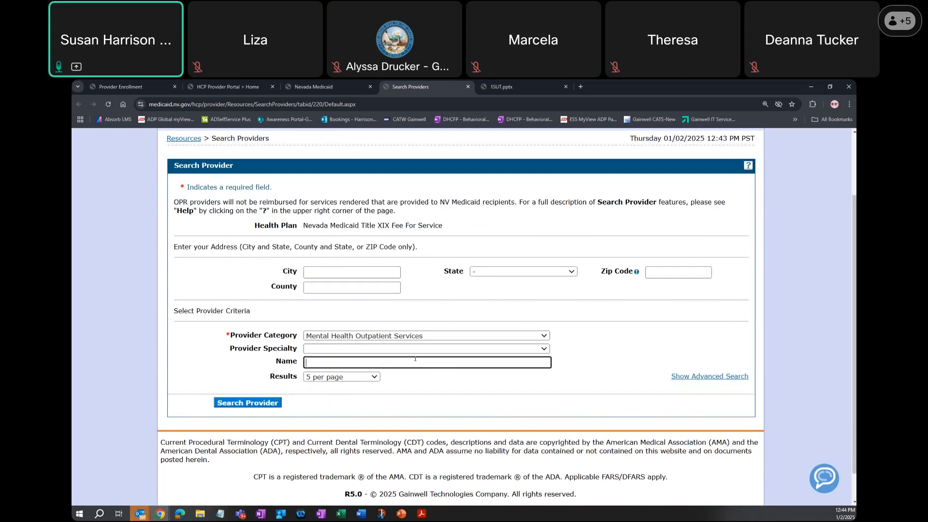
pyautogui.write('Miller')
pyautogui.click(374, 379)
pyautogui.click(339, 435)
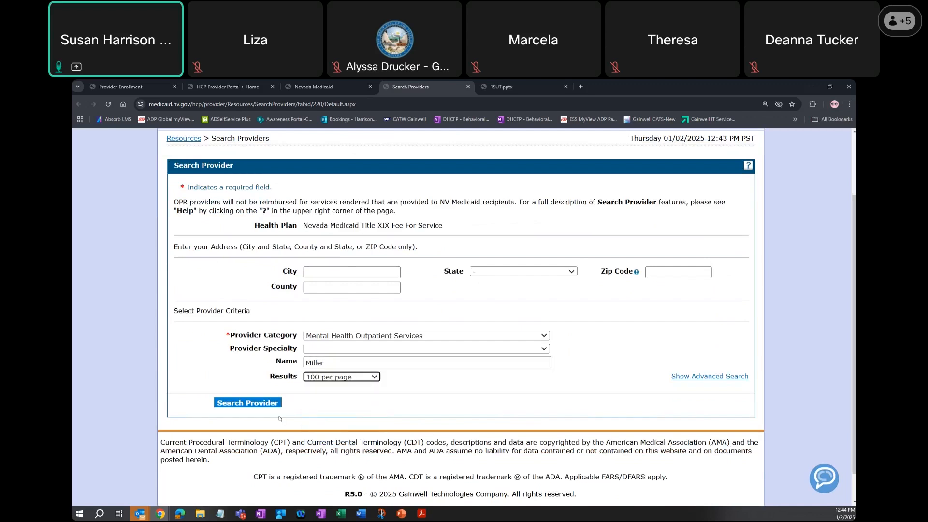
pyautogui.click(251, 402)
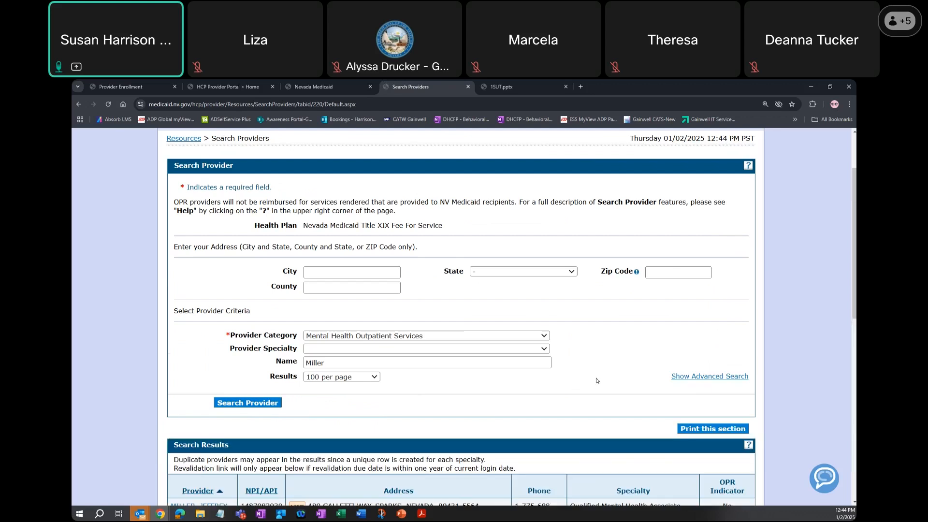
# - Review the provider search results, including each provider's NPI, address, specialty and OPR indicator
pyautogui.scroll(-3, 596, 381)
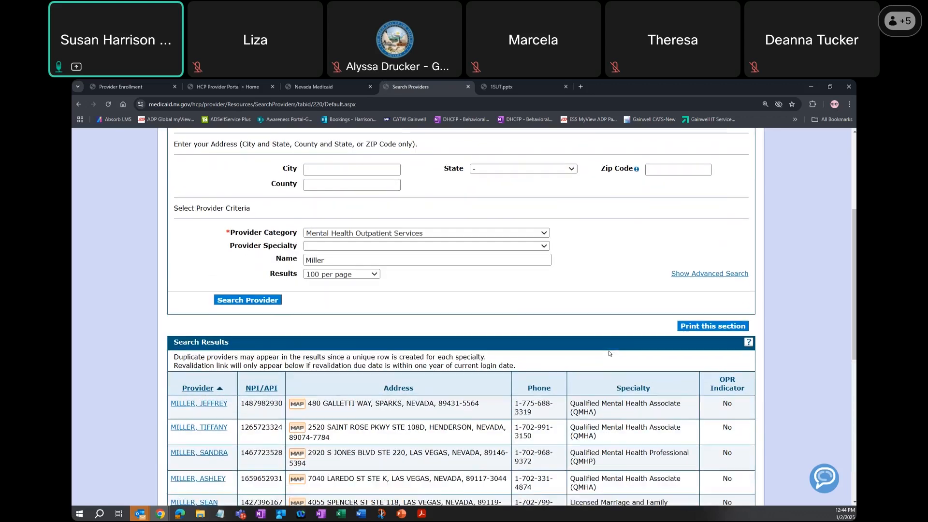
pyautogui.scroll(-2, 609, 353)
pyautogui.scroll(-1, 628, 361)
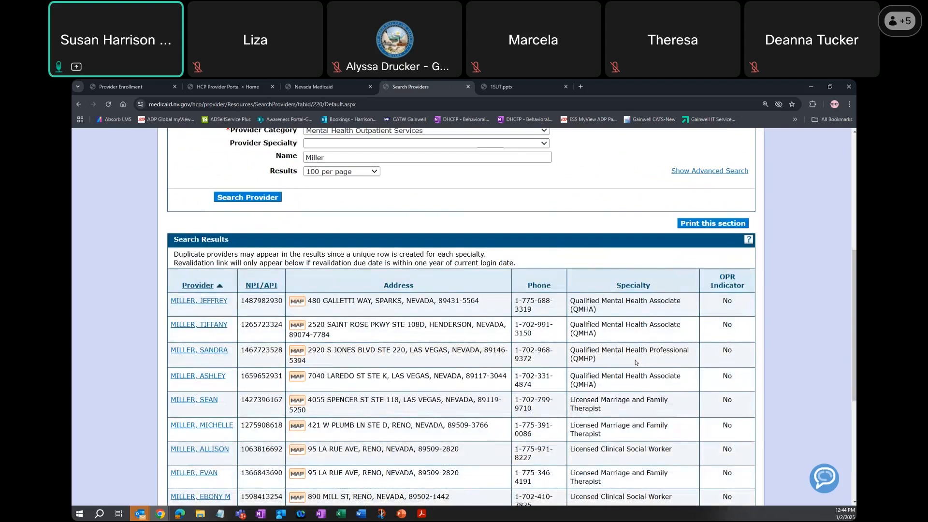
pyautogui.scroll(-1, 635, 363)
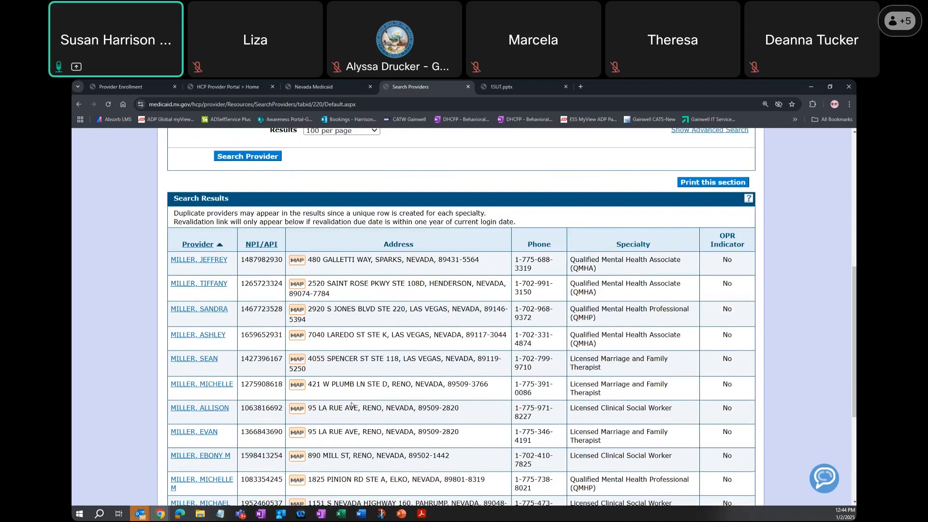
pyautogui.scroll(-2, 351, 405)
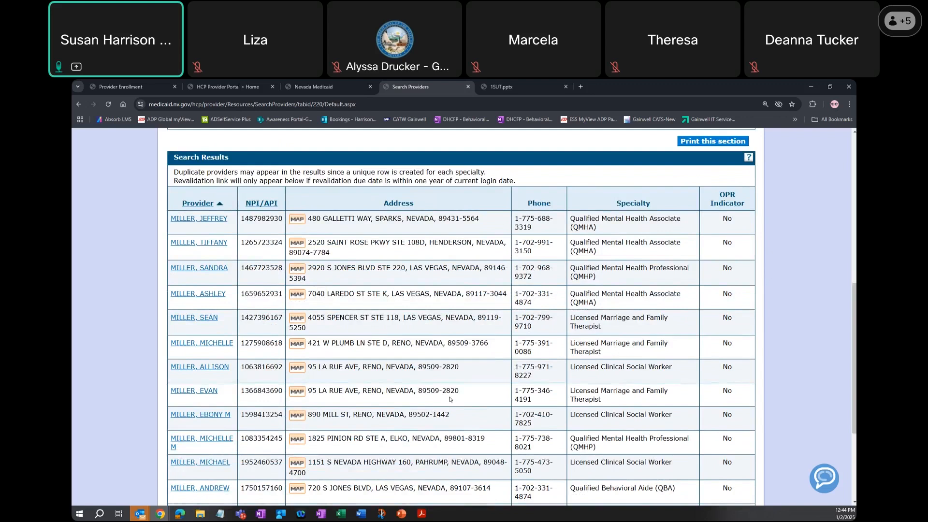
pyautogui.scroll(3, 478, 394)
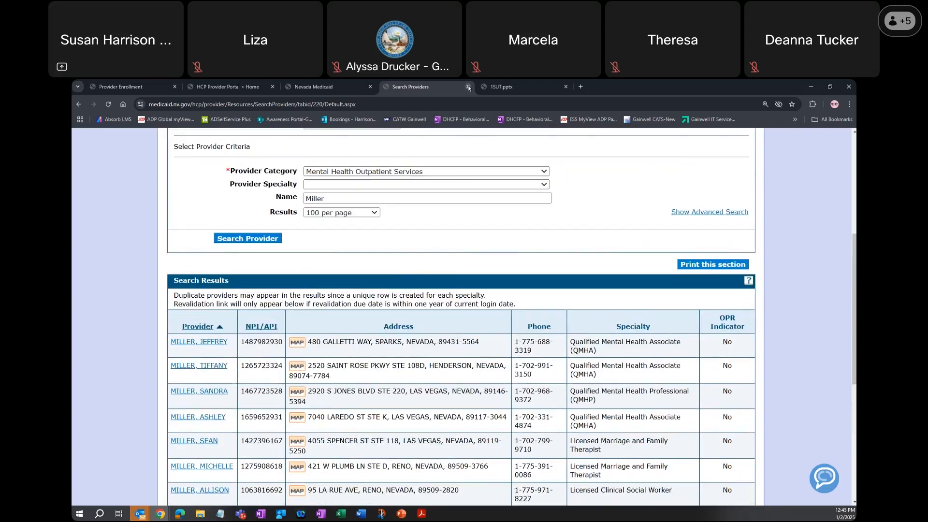
# - Close the provider search and open the Provider Enrollment page of the Nevada Medicaid portal
pyautogui.hotkey('ctrl', 'w')
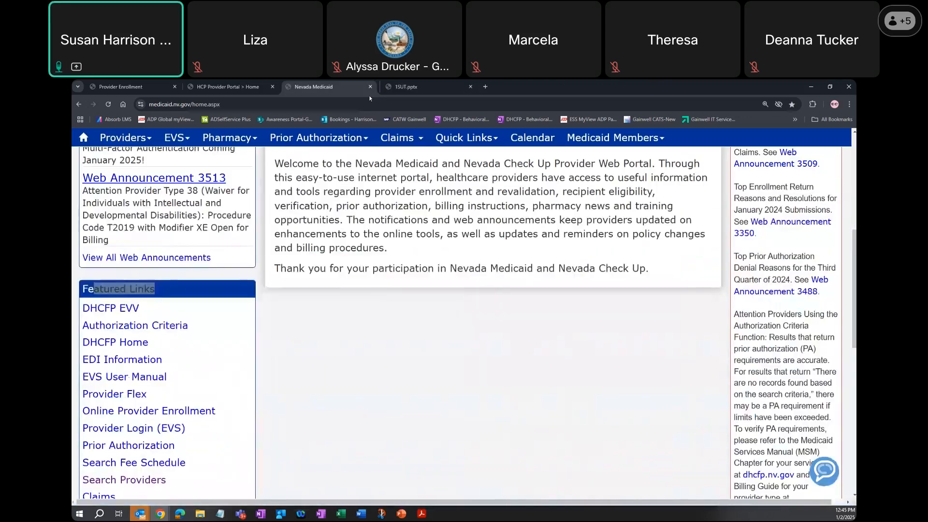
pyautogui.scroll(3, 384, 264)
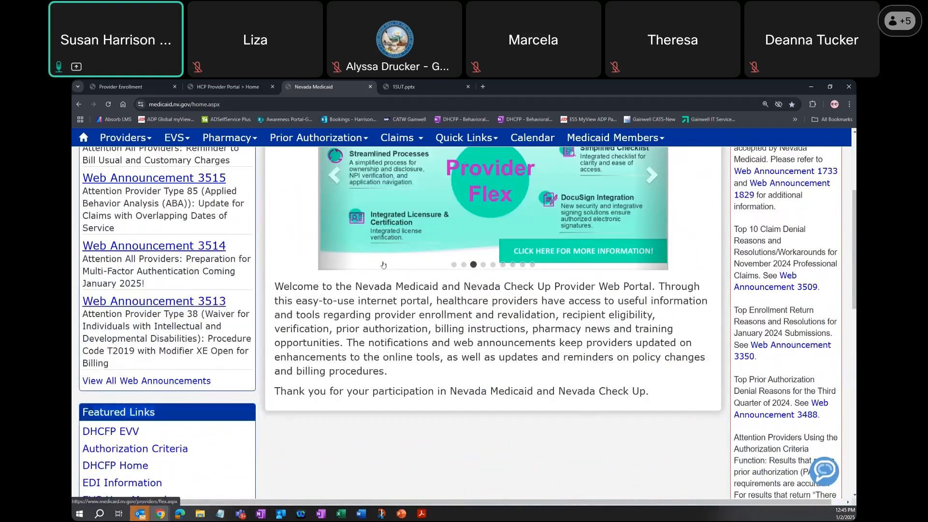
pyautogui.scroll(4, 383, 265)
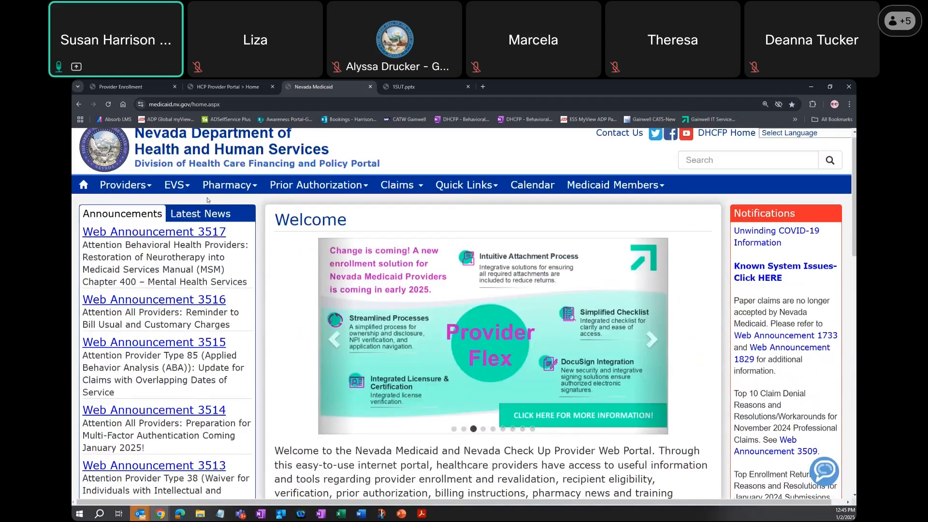
pyautogui.click(123, 187)
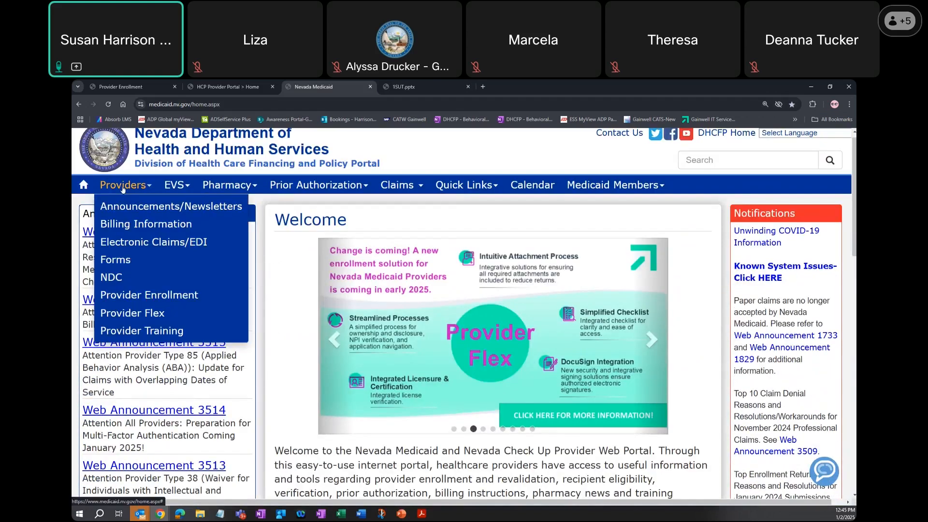
pyautogui.click(153, 297)
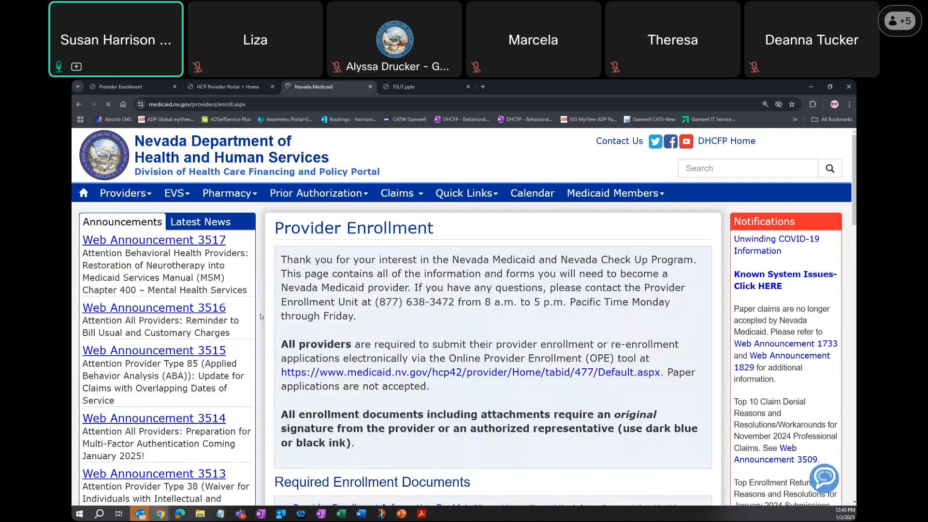
# - Open the Enrollment Checklists from the Required Enrollment Documents section
pyautogui.scroll(-2, 260, 317)
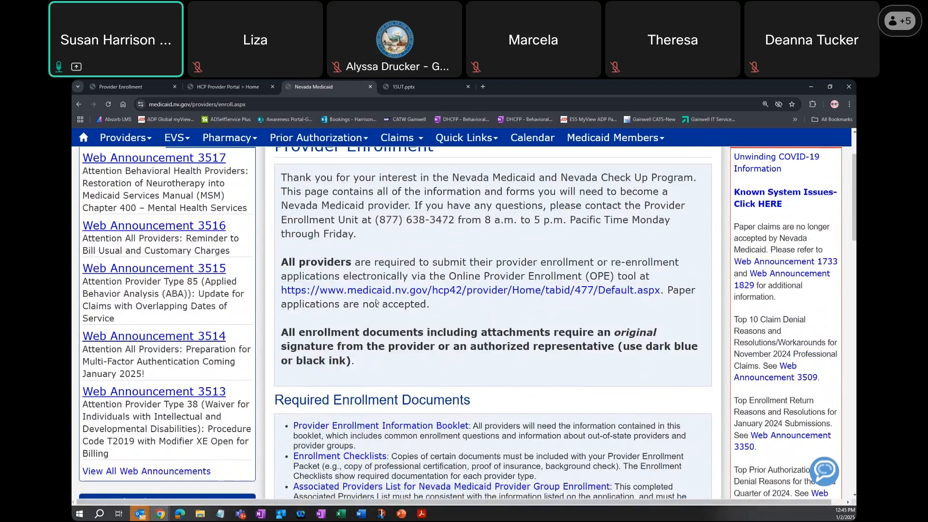
pyautogui.scroll(-2, 376, 302)
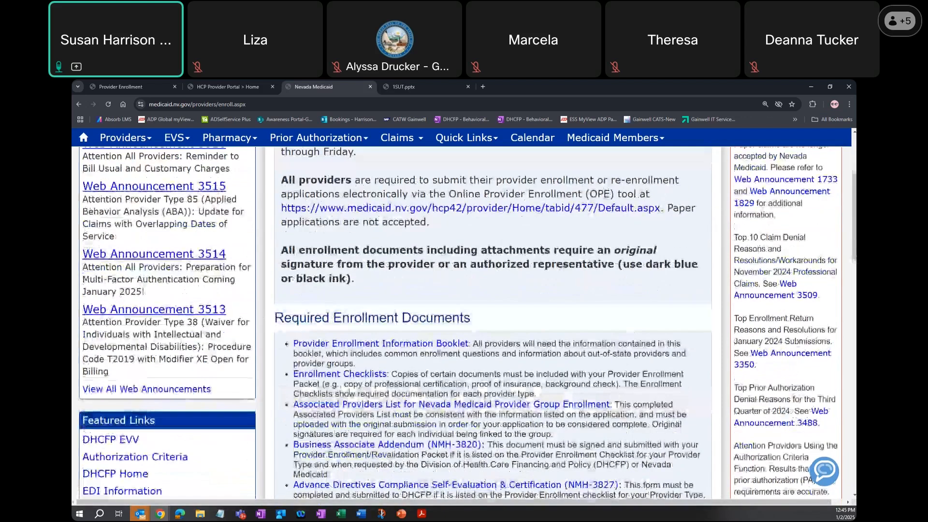
pyautogui.click(369, 375)
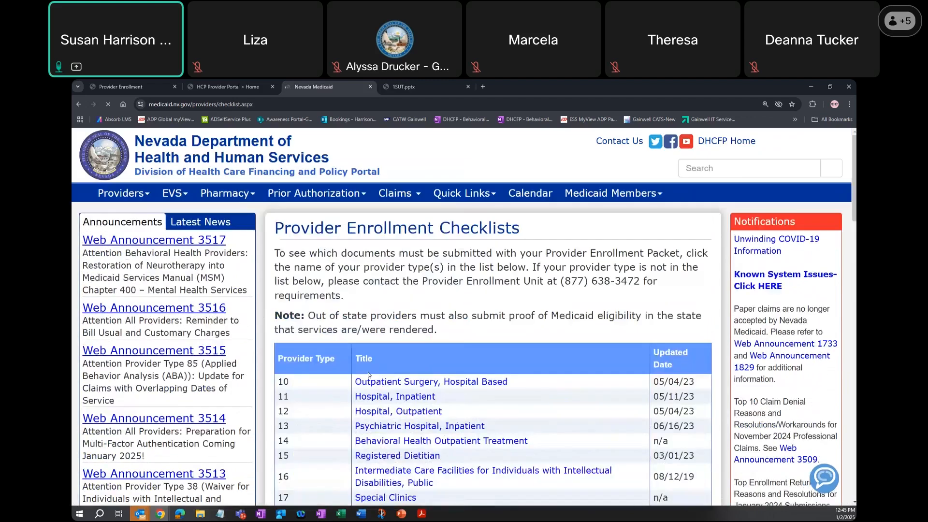
# - Find the Substance Use Treatment (SUT) entry among the provider enrollment checklists and open its list of specialties
pyautogui.scroll(-10, 490, 318)
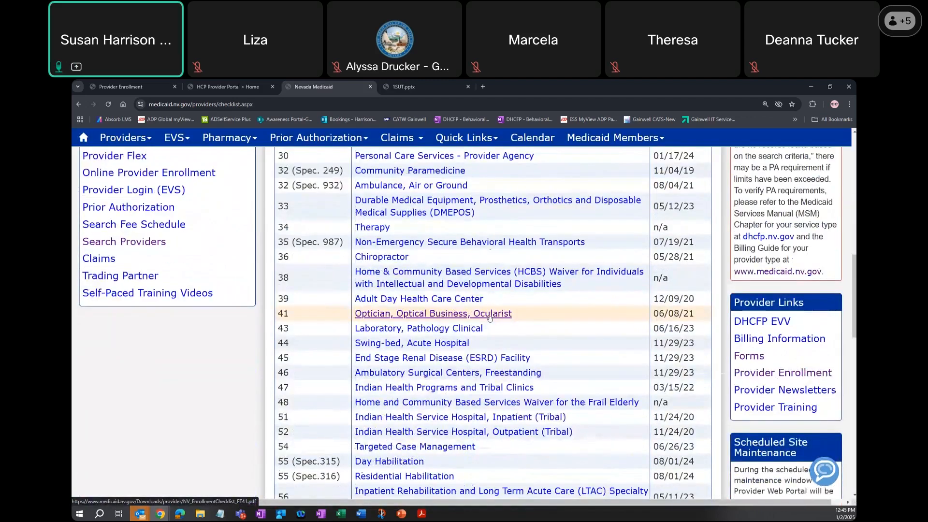
pyautogui.scroll(-3, 490, 318)
pyautogui.scroll(-1, 489, 318)
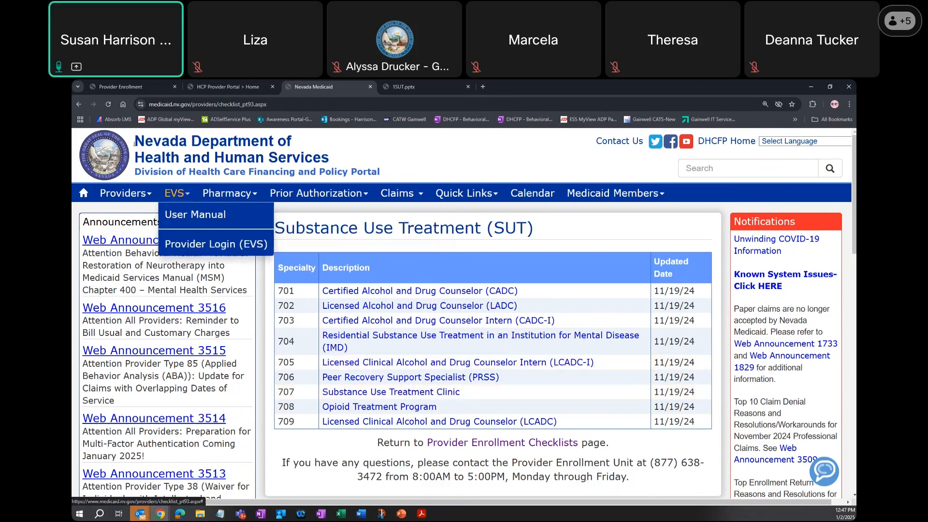
# - Return to the Provider Enrollment page and open the Associated Providers List for Nevada Medicaid Provider Group Enrollment
pyautogui.click(78, 104)
pyautogui.click(78, 104)
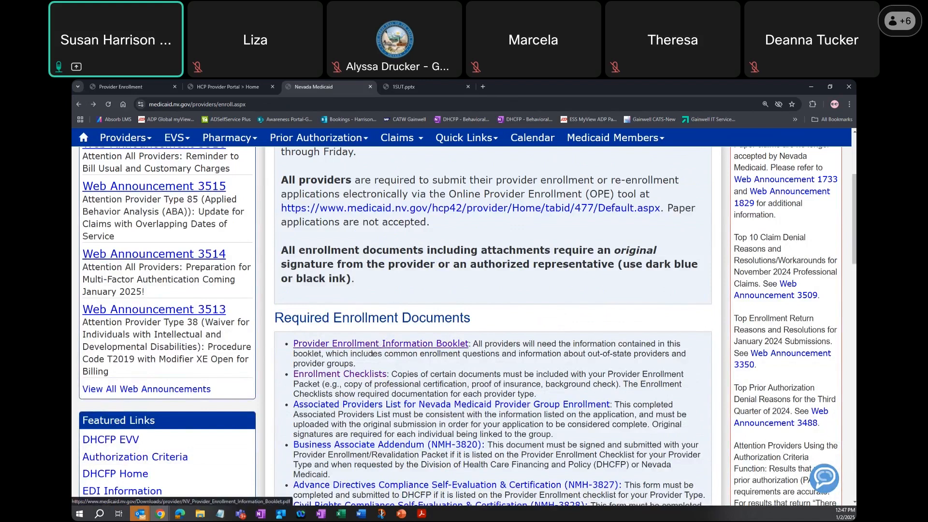
pyautogui.click(363, 405)
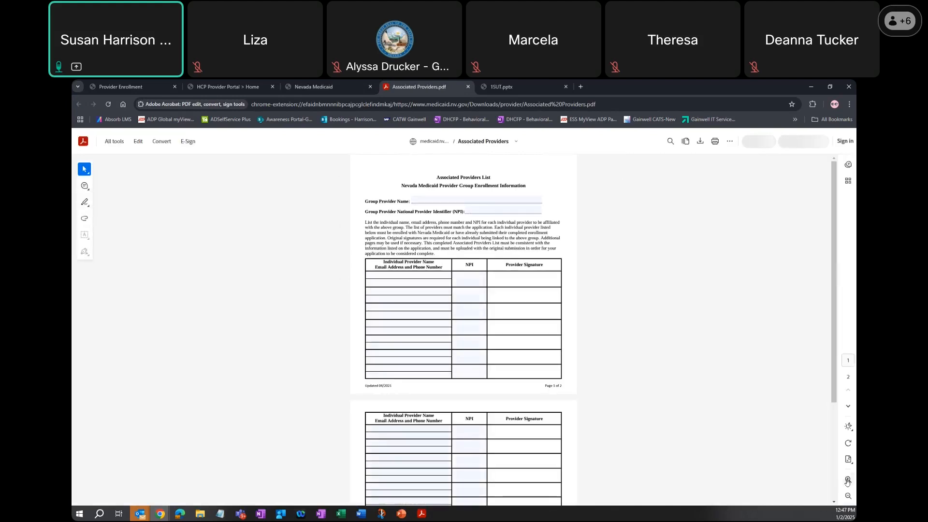
# - Examine the Associated Providers List form's group NPI field and its individual provider name, NPI and signature columns
pyautogui.click(848, 479)
pyautogui.click(848, 479)
pyautogui.click(848, 480)
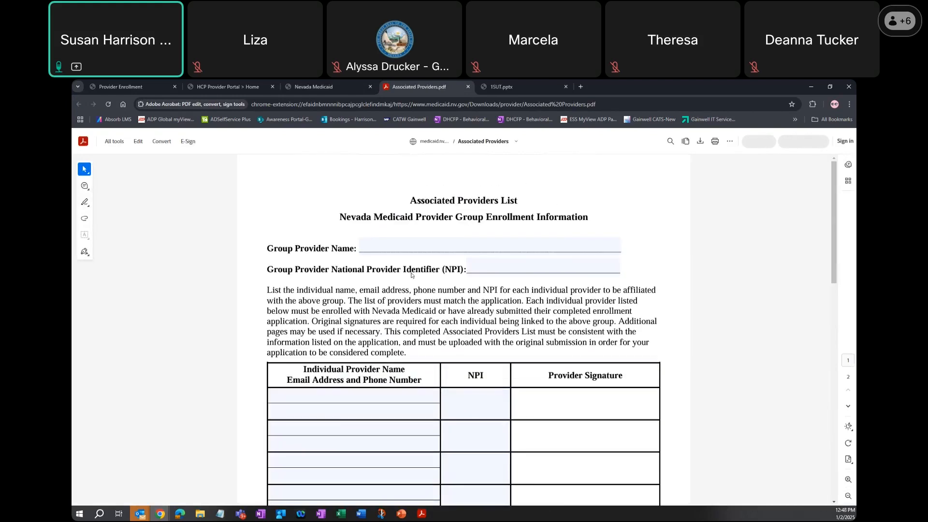
pyautogui.click(479, 264)
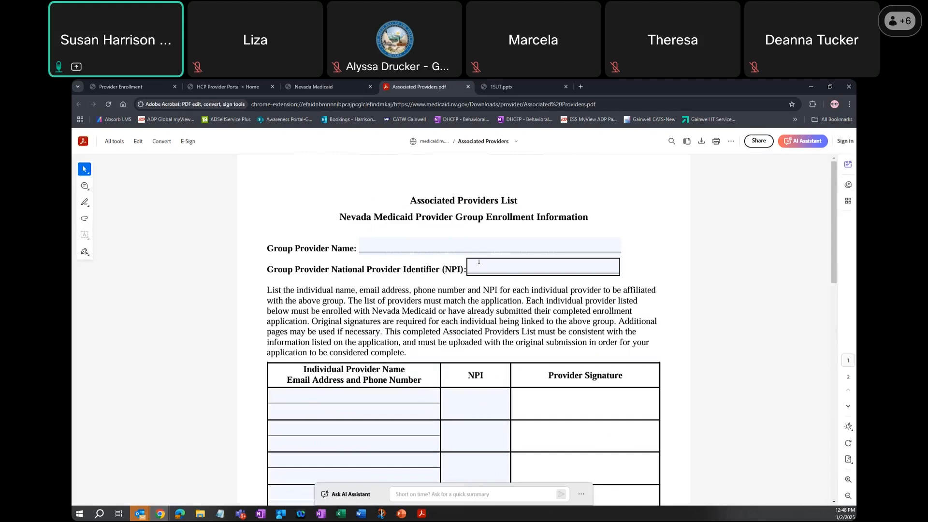
pyautogui.click(332, 395)
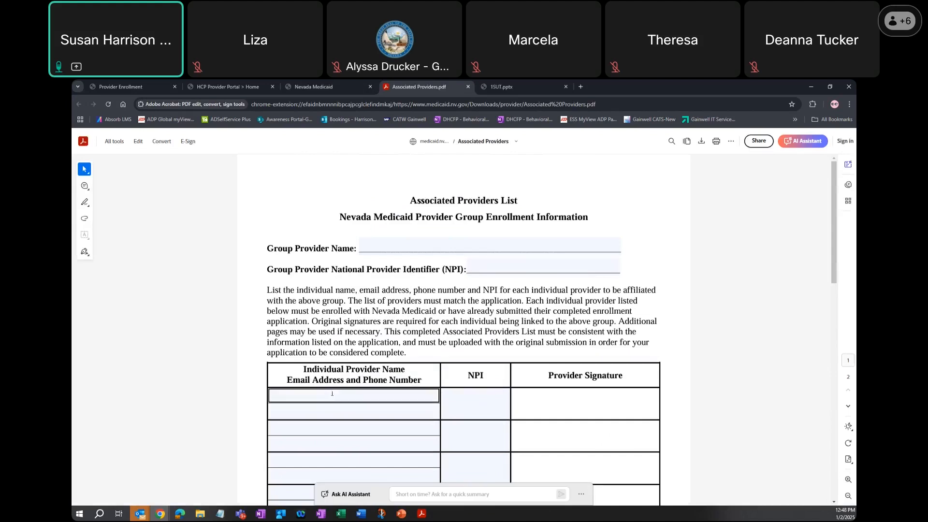
pyautogui.click(456, 421)
pyautogui.click(526, 414)
pyautogui.moveTo(522, 405); pyautogui.dragTo(581, 405)
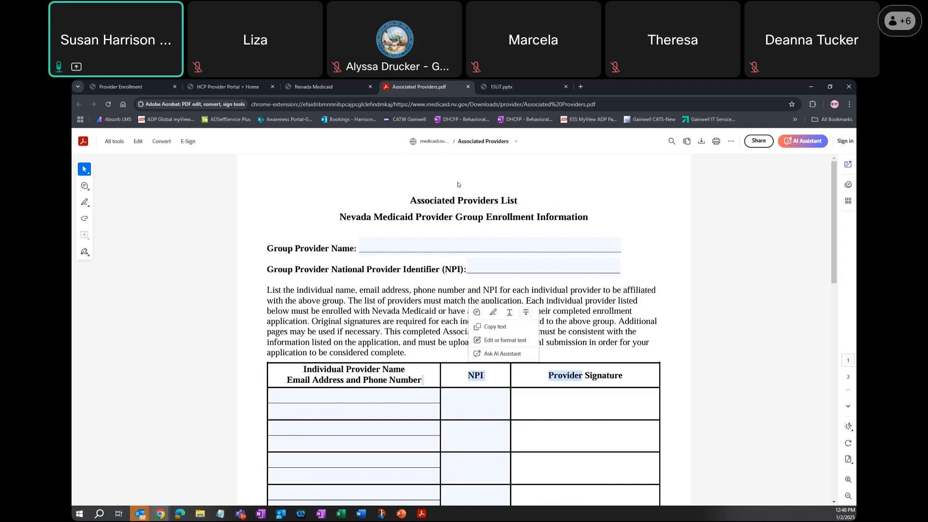
# - Close the Associated Providers List and open the Electronic Funds Transfer (EFT) Authorization Form at a readable size
pyautogui.click(467, 87)
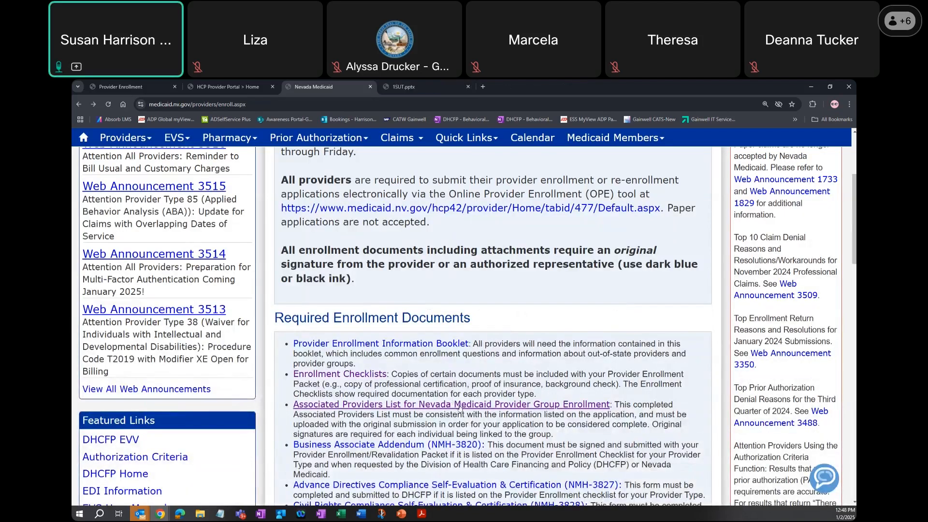
pyautogui.scroll(-3, 459, 354)
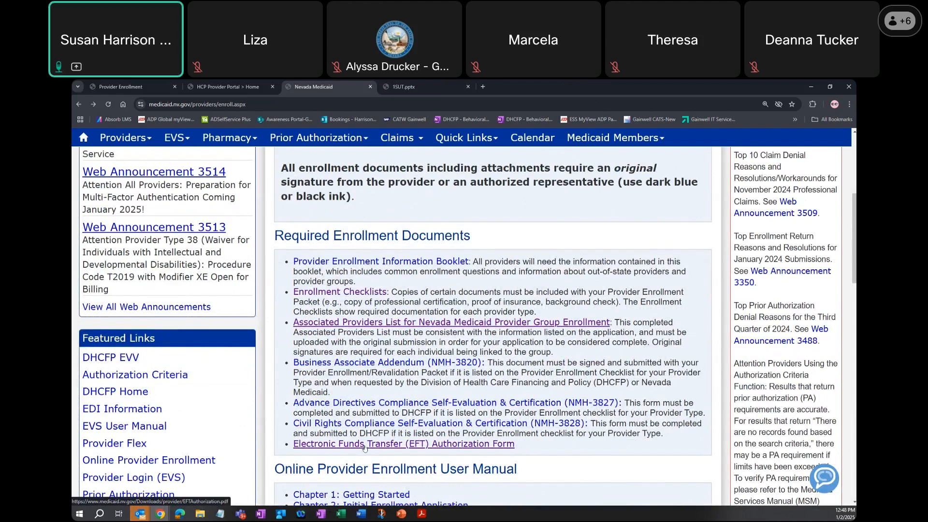
pyautogui.click(365, 444)
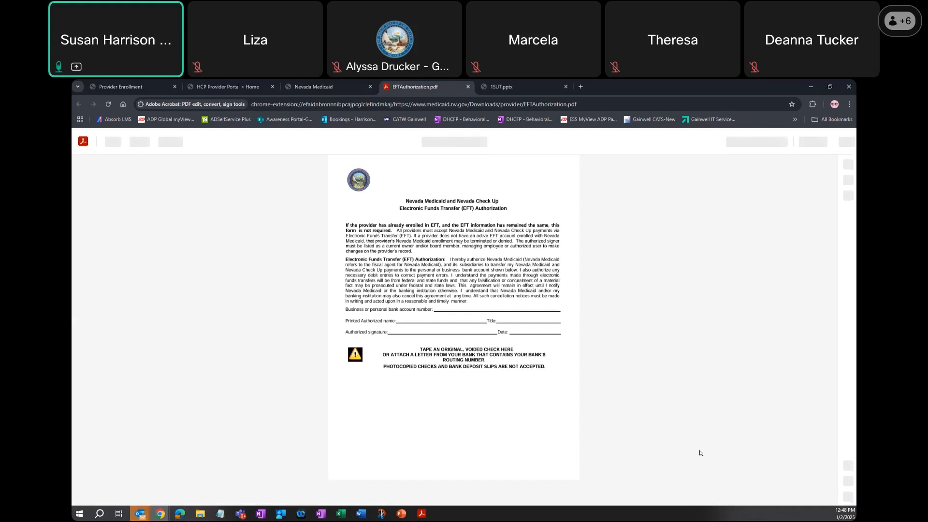
pyautogui.click(849, 479)
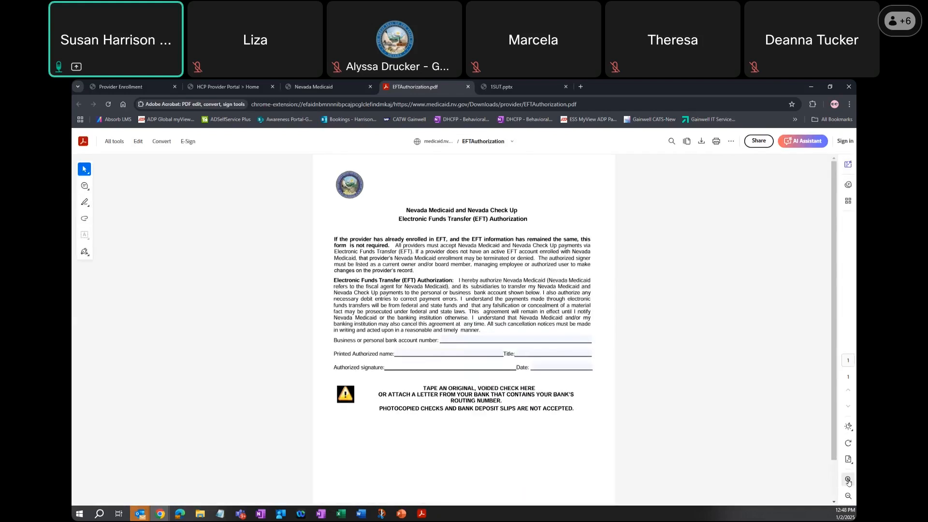
# - Enlarge the EFT Authorization form, read it through to the voided check and bank letter instructions, and close it
pyautogui.click(849, 479)
pyautogui.click(849, 480)
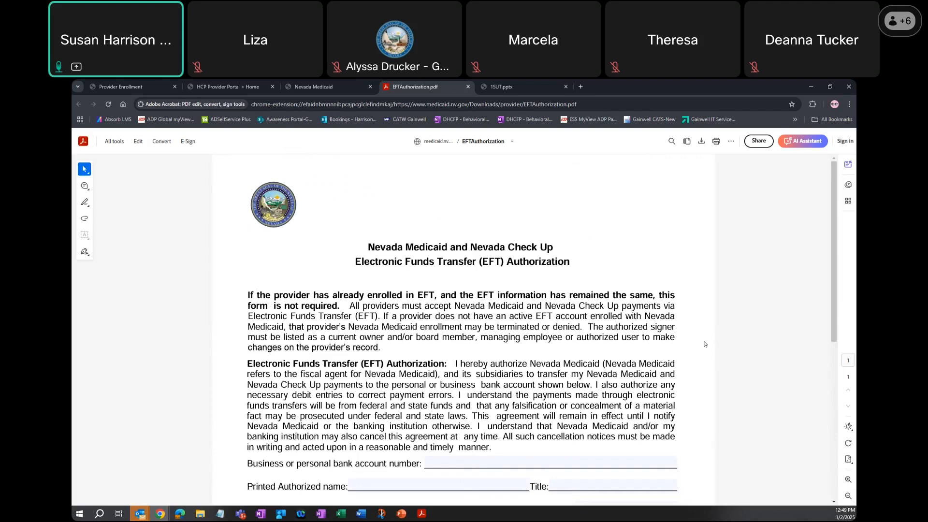
pyautogui.scroll(-1, 704, 344)
pyautogui.scroll(-5, 704, 344)
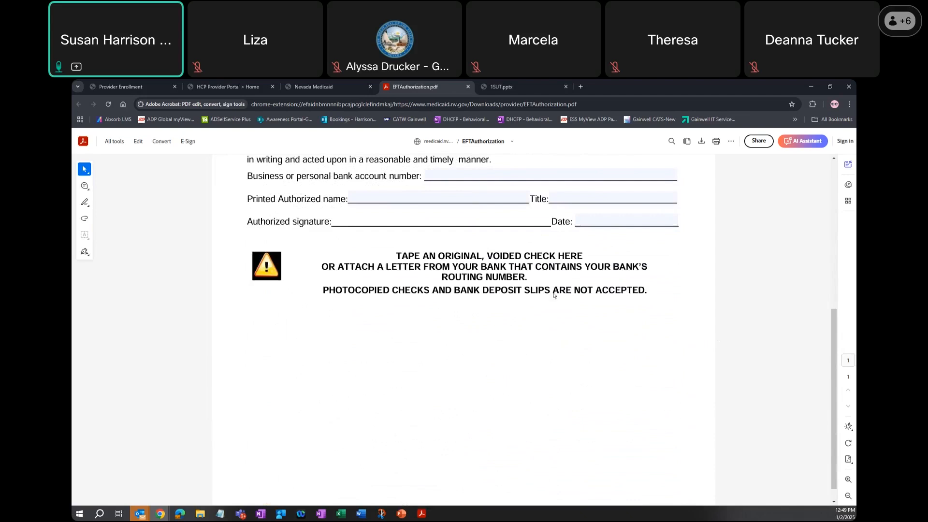
pyautogui.click(468, 87)
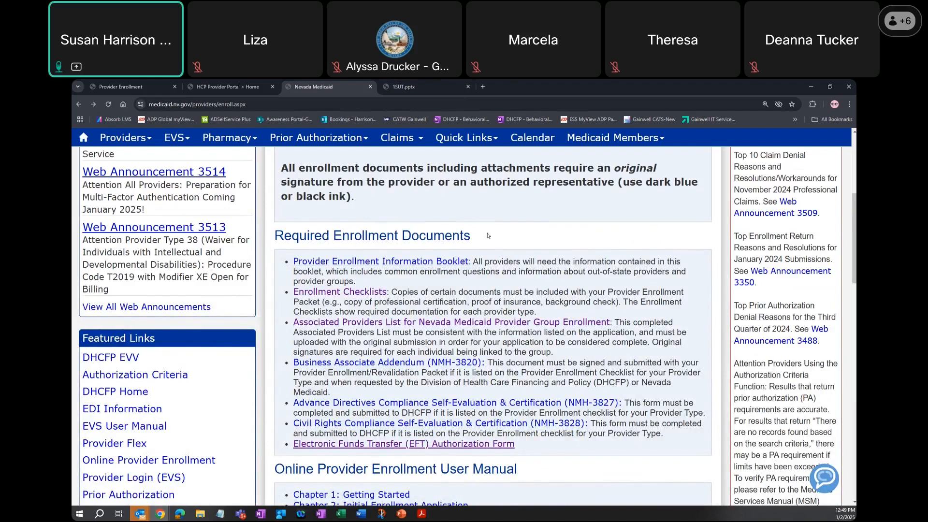
# - Review the Provider Enrollment page's required documents and open Resume Enrollment on the training Provider Enrollment portal
pyautogui.scroll(5, 488, 235)
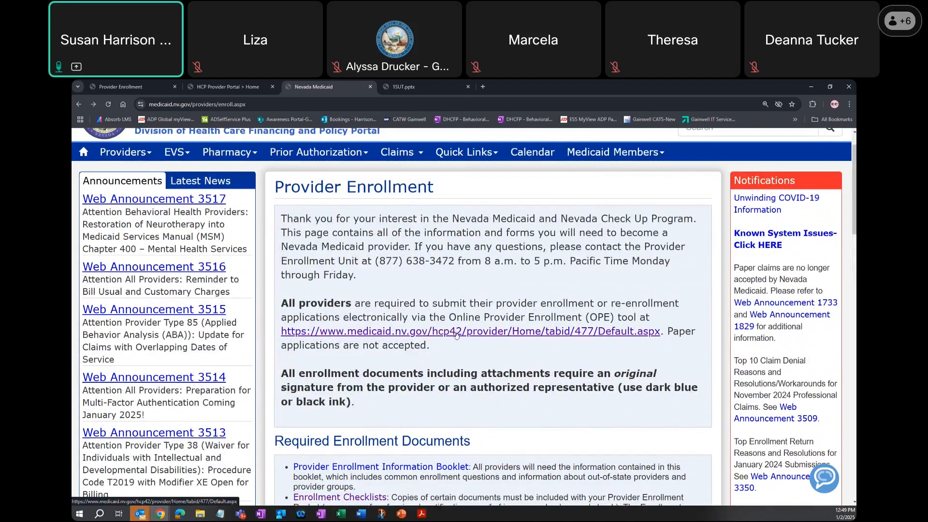
pyautogui.scroll(-1, 456, 335)
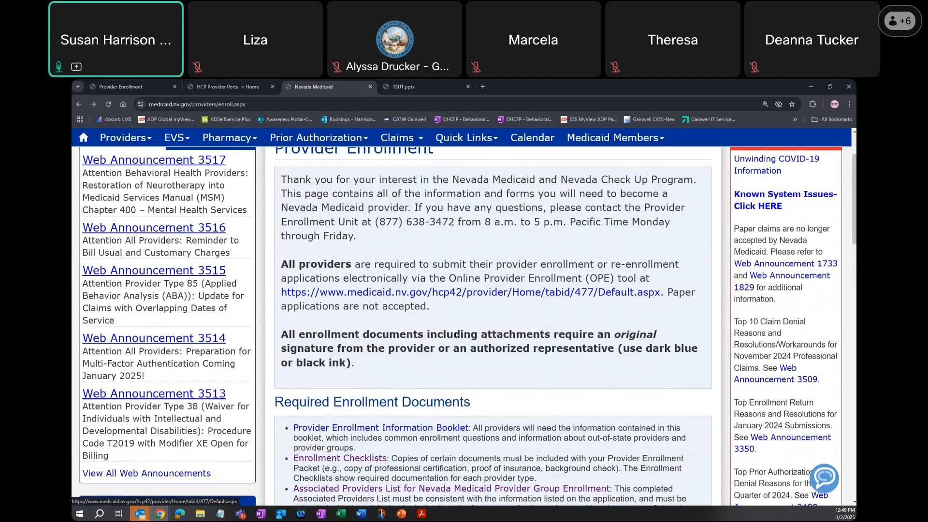
pyautogui.scroll(-3, 456, 335)
pyautogui.scroll(-2, 456, 333)
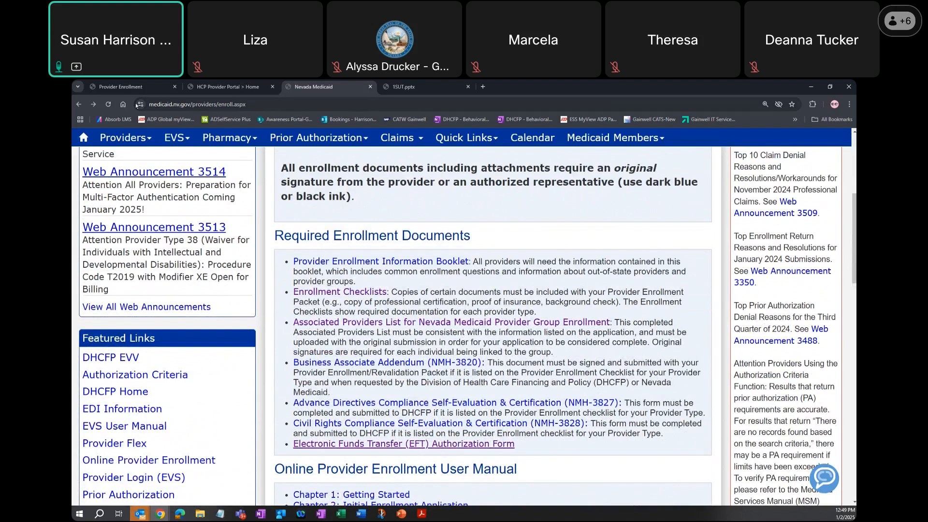
pyautogui.click(116, 88)
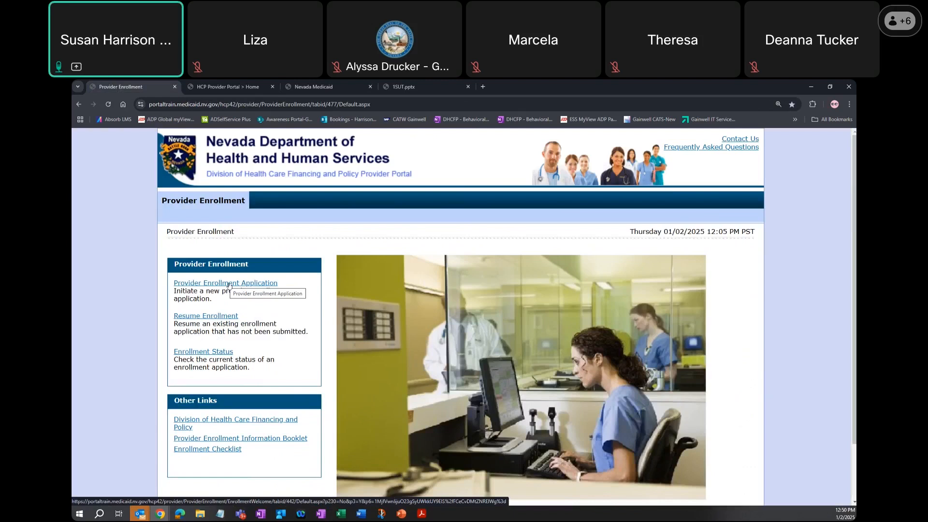
pyautogui.click(224, 317)
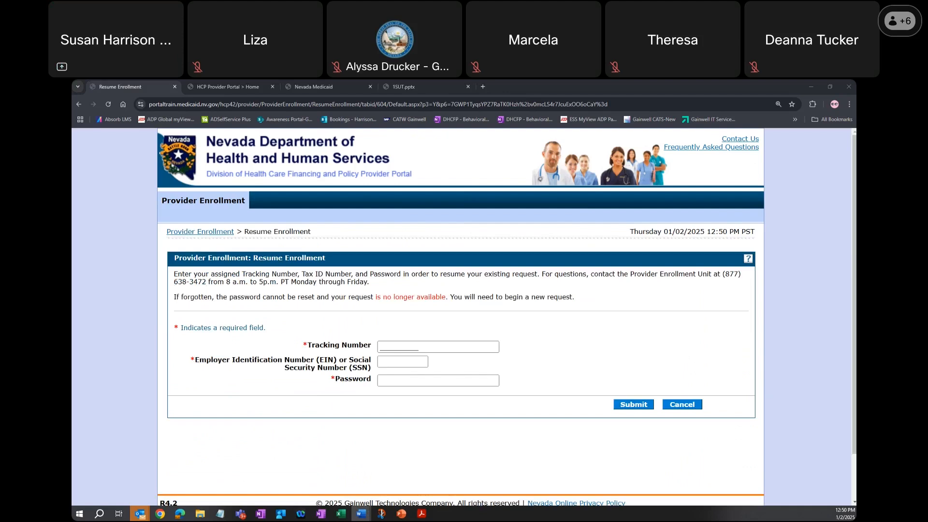
# - Enter the application's tracking number, EIN or SSN, and password, and submit them to resume the enrollment
pyautogui.click(424, 349)
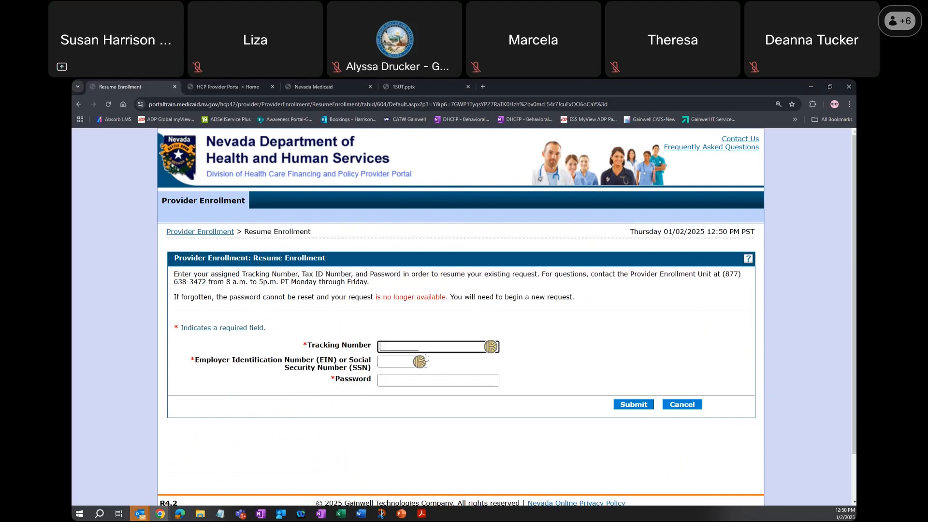
pyautogui.write('146672')
pyautogui.press('Tab')
pyautogui.write('1234567')
pyautogui.press('Tab')
pyautogui.write('•')
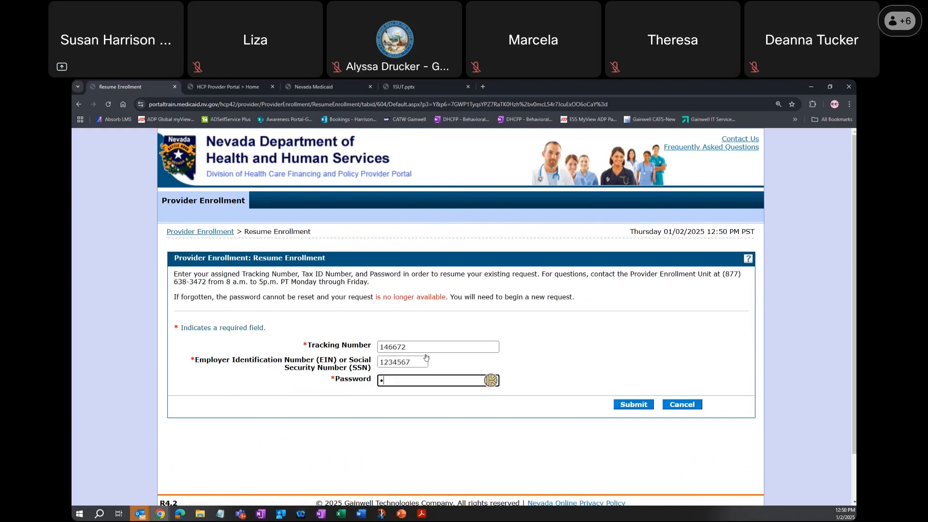
pyautogui.click(425, 357)
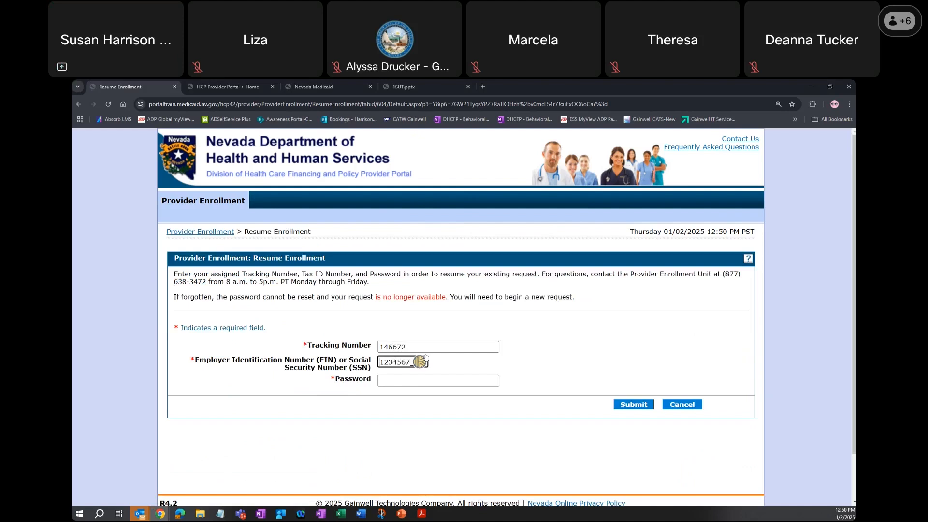
pyautogui.write('89')
pyautogui.press('Tab')
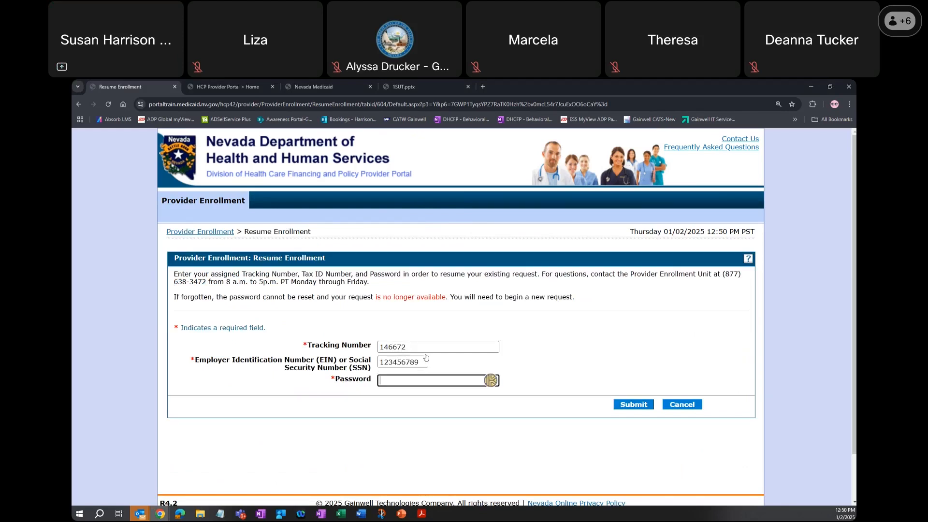
pyautogui.write('•••••••••••')
pyautogui.click(645, 408)
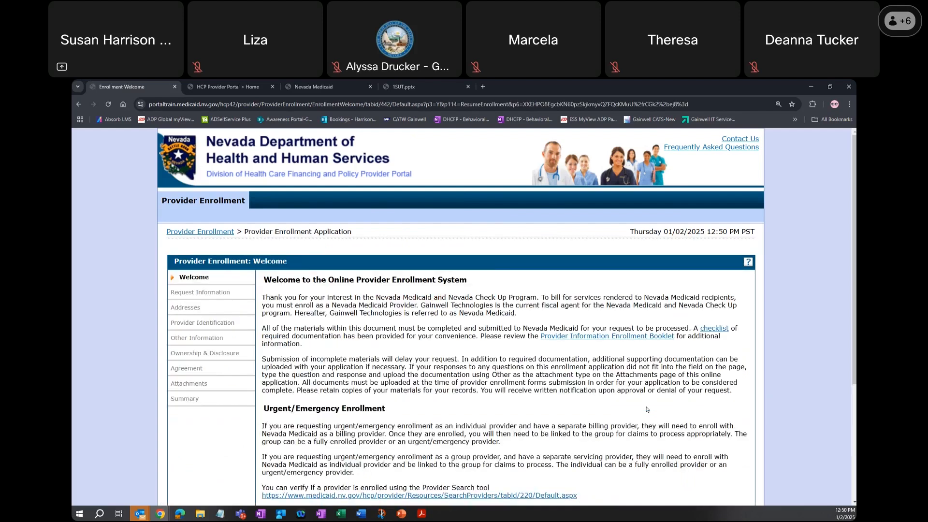
# - Continue past the Welcome page to Request Information and set the requested enrollment effective date to 01/02/2025
pyautogui.scroll(-3, 692, 374)
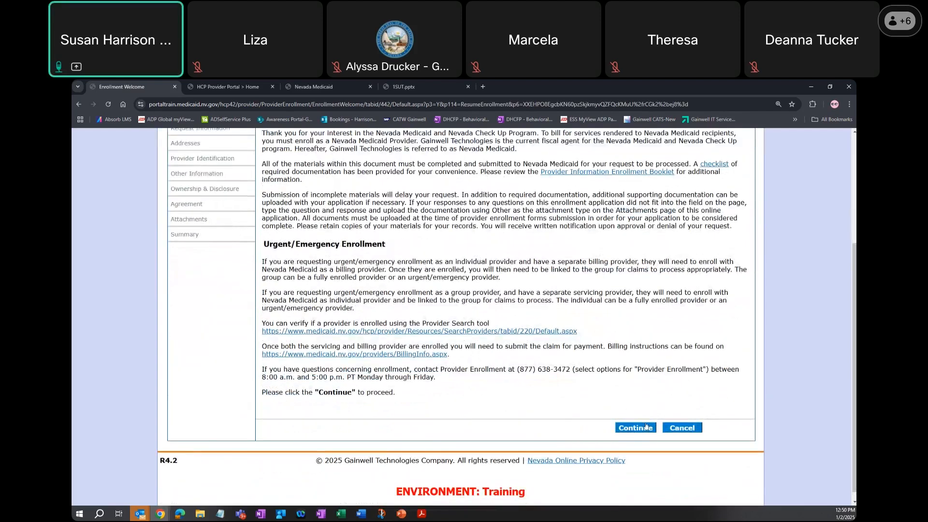
pyautogui.click(648, 428)
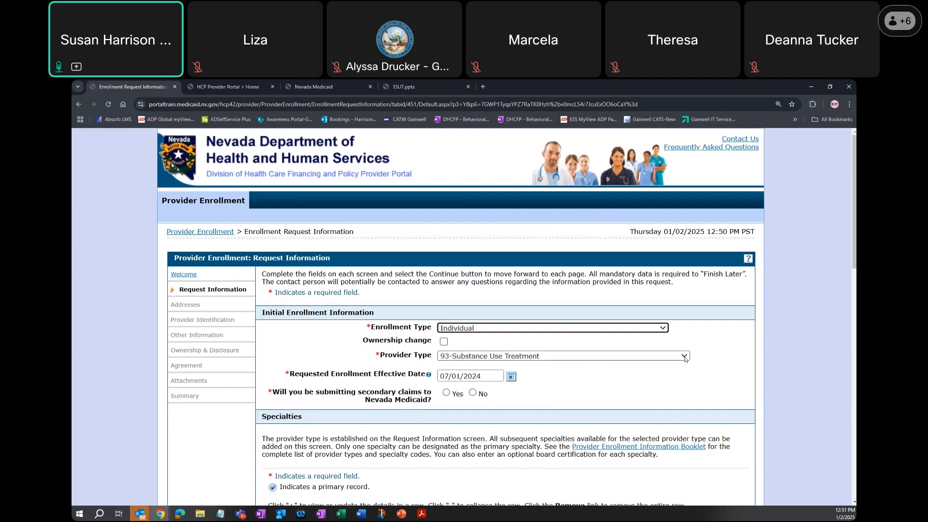
pyautogui.click(446, 376)
pyautogui.moveTo(445, 376); pyautogui.dragTo(481, 376)
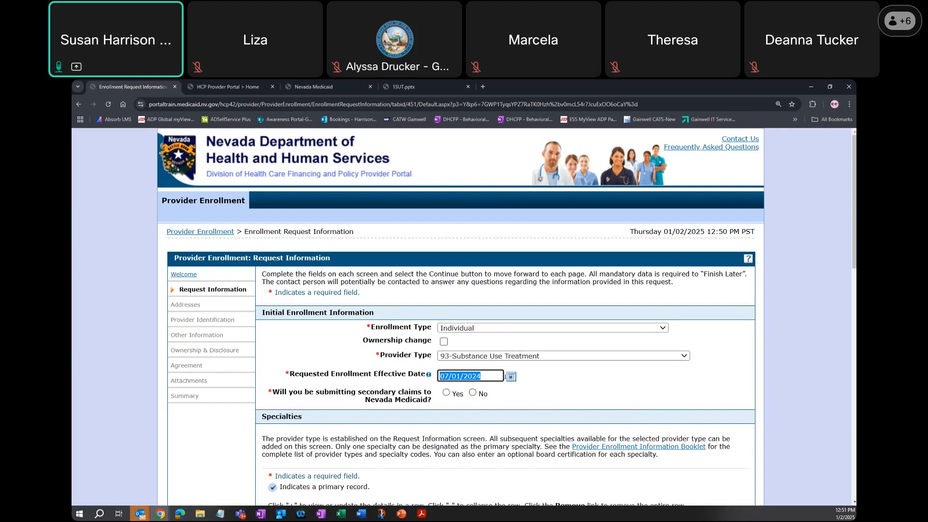
pyautogui.write('01/02/2025')
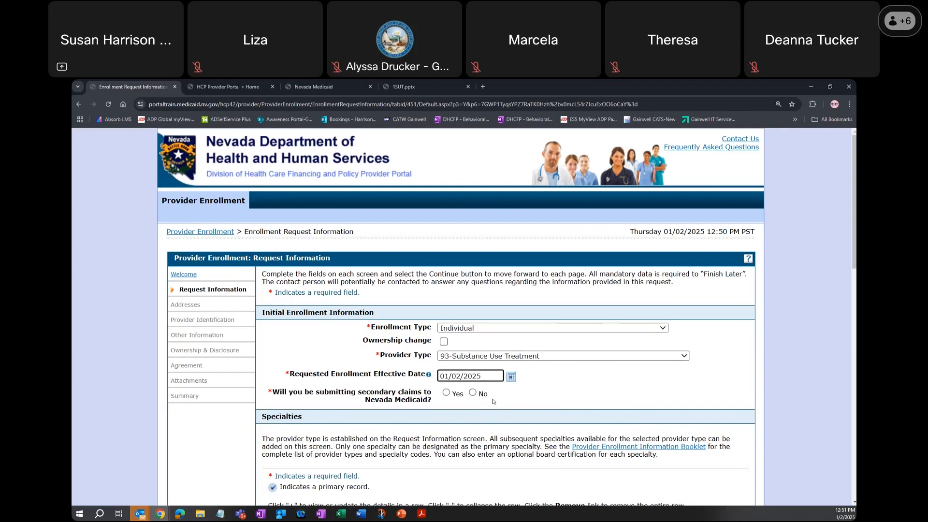
pyautogui.click(446, 393)
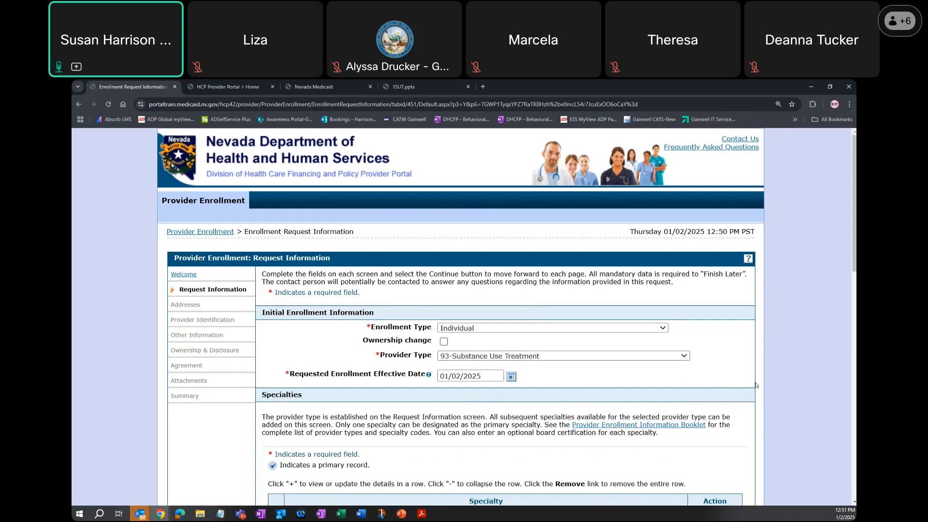
# - Remove the Licensed Alcohol and Drug Counselor (LADC) specialty from the application and confirm the removal
pyautogui.scroll(-1, 756, 386)
pyautogui.scroll(-1, 740, 392)
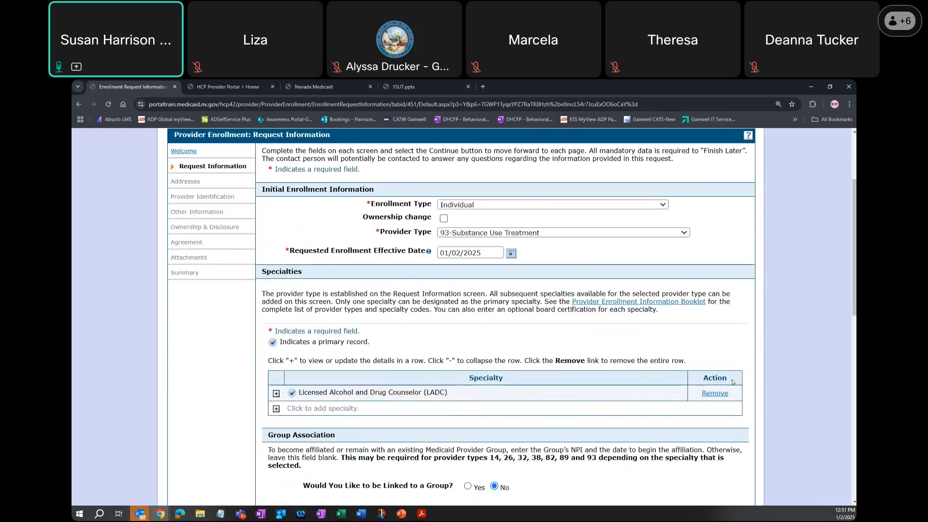
pyautogui.click(720, 394)
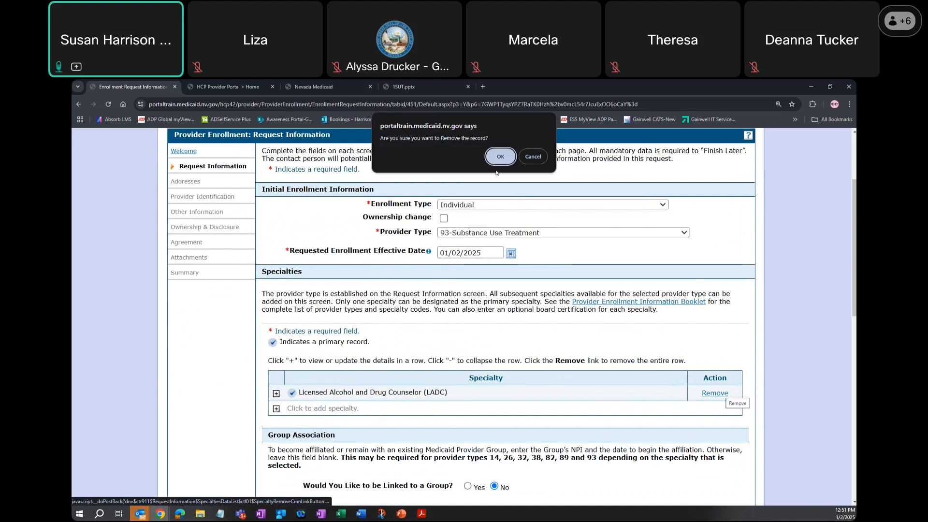
pyautogui.click(499, 158)
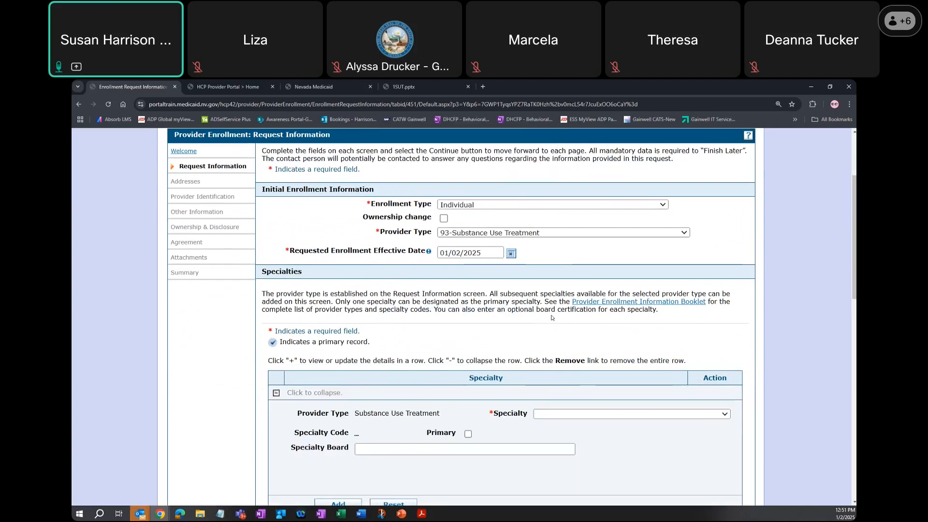
# - Add Licensed Clinical Alcohol and Drug Cnslr (LCADC) as the application's specialty
pyautogui.scroll(-2, 555, 324)
pyautogui.click(573, 331)
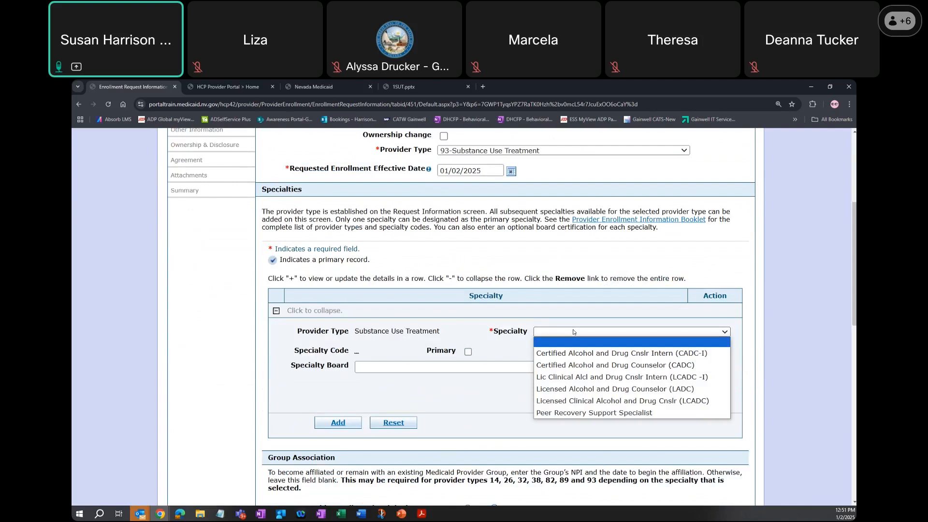
pyautogui.click(599, 401)
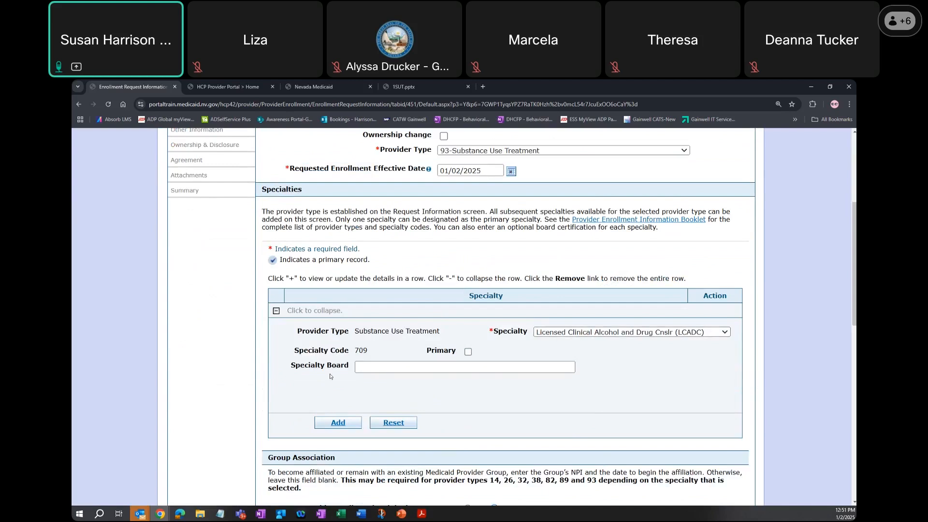
pyautogui.moveTo(351, 352); pyautogui.dragTo(368, 351)
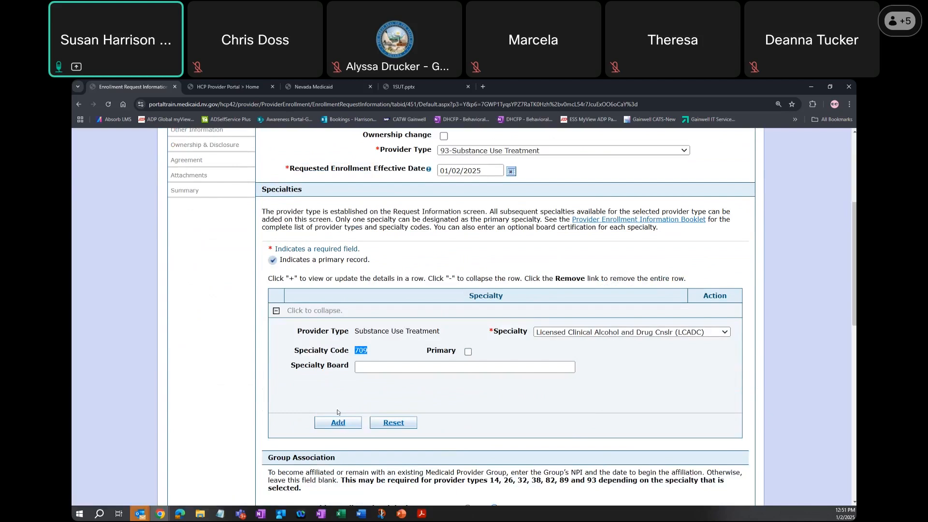
pyautogui.click(342, 423)
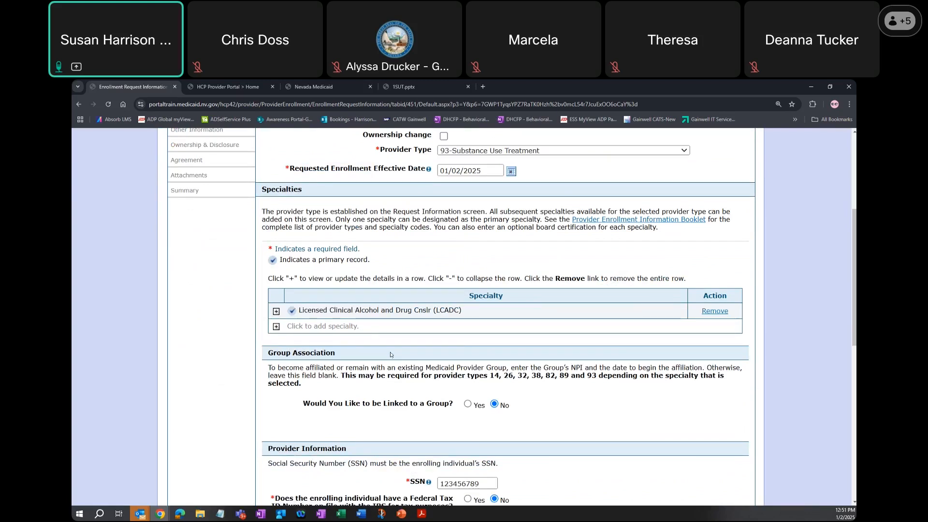
# - Review the group association, provider and contact information, and continue through the Addresses page to Provider Identification
pyautogui.scroll(-1, 391, 354)
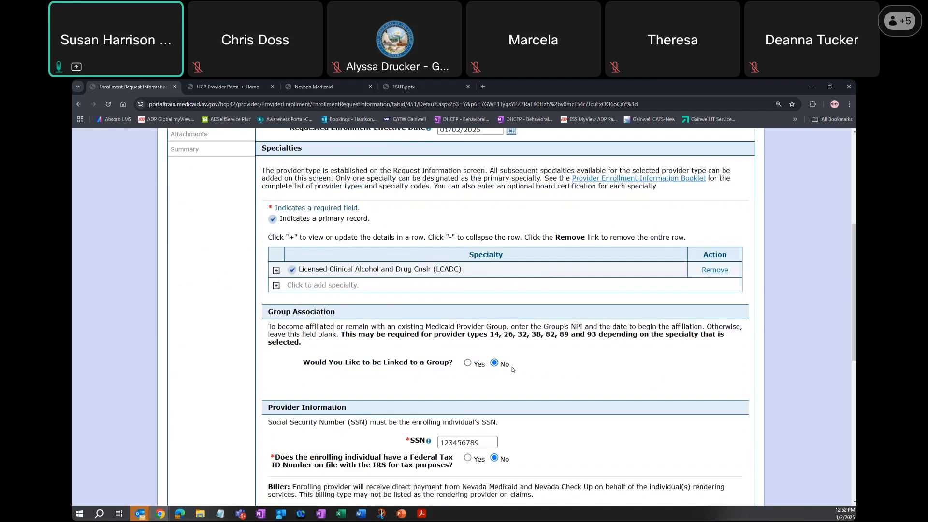
pyautogui.scroll(-1, 516, 373)
pyautogui.scroll(-1, 516, 372)
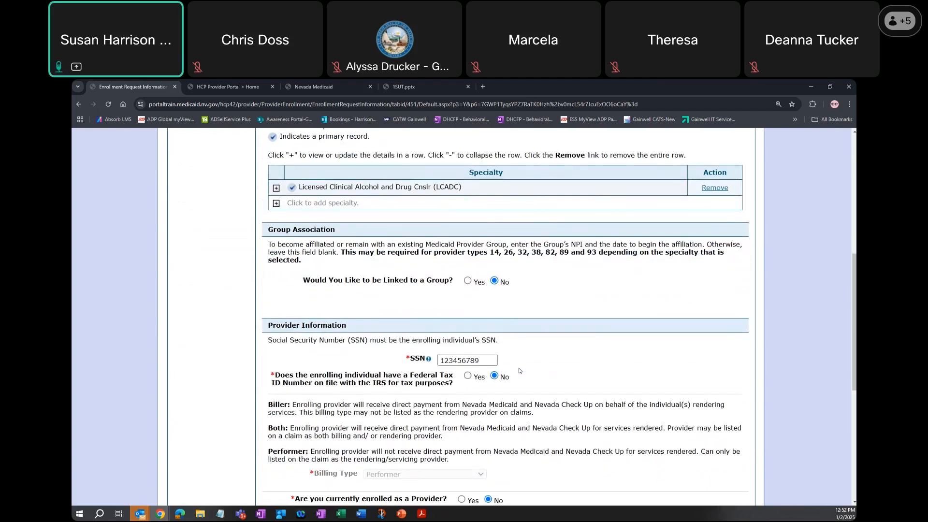
pyautogui.scroll(-2, 519, 370)
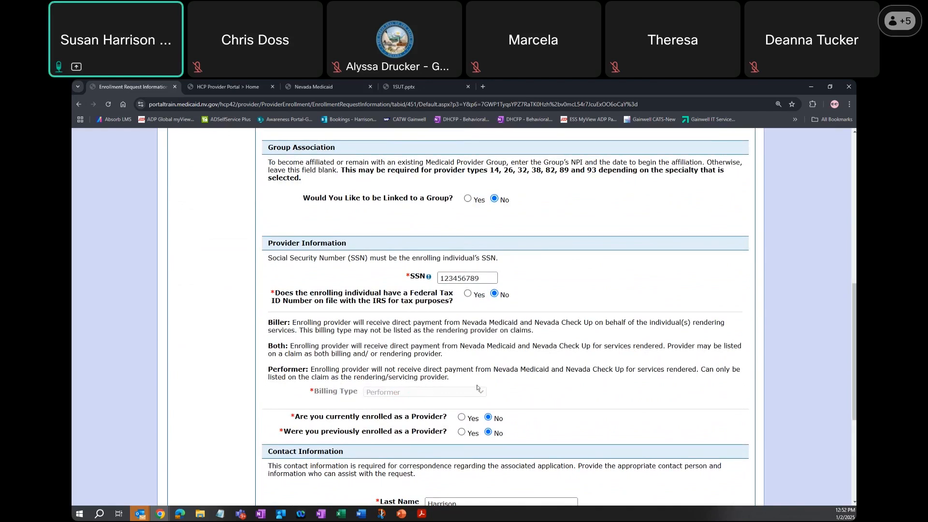
pyautogui.scroll(-1, 563, 388)
pyautogui.scroll(-1, 562, 388)
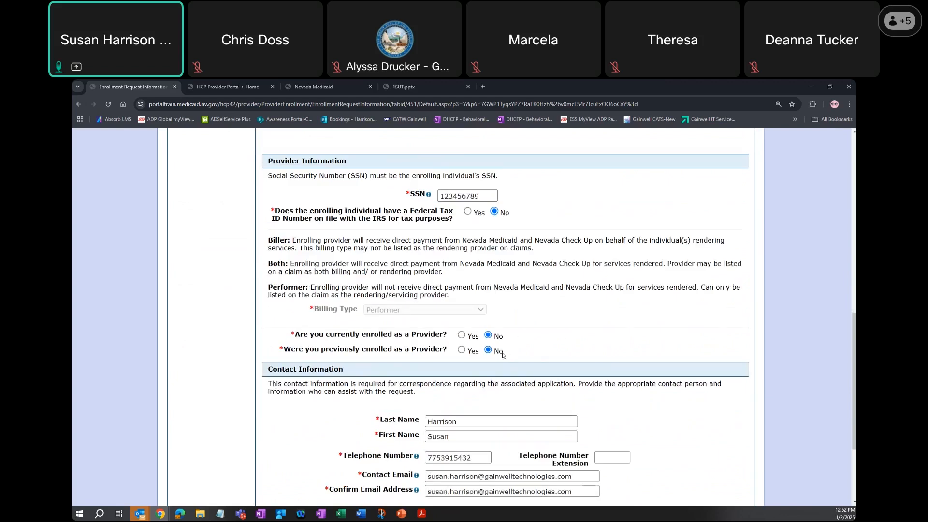
pyautogui.scroll(-3, 544, 358)
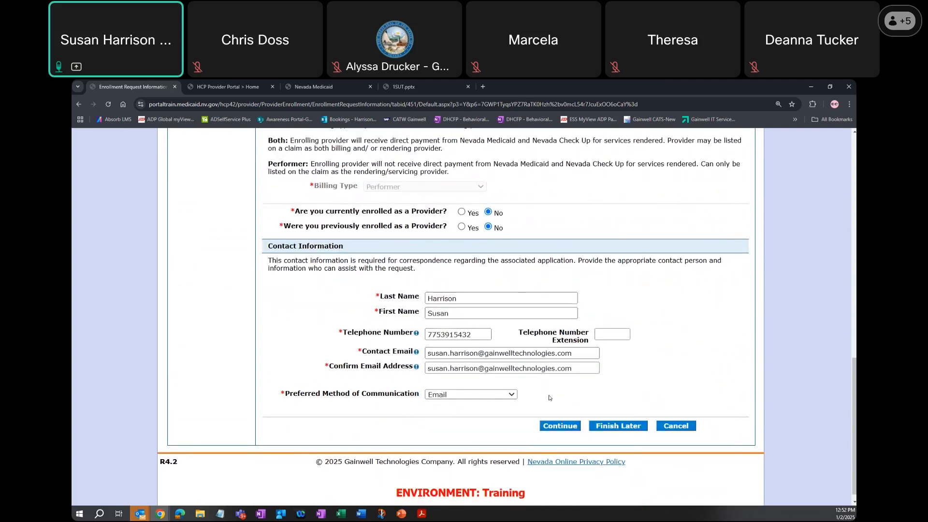
pyautogui.click(561, 426)
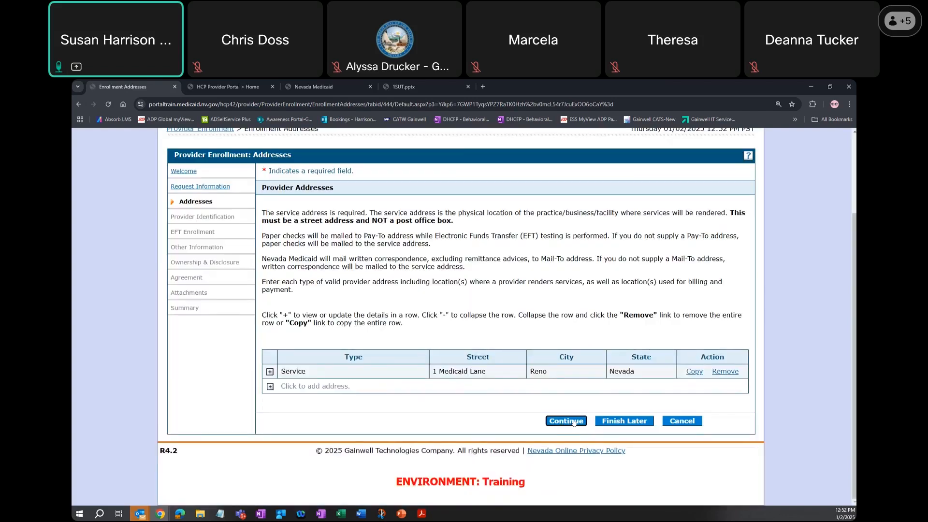
pyautogui.click(574, 423)
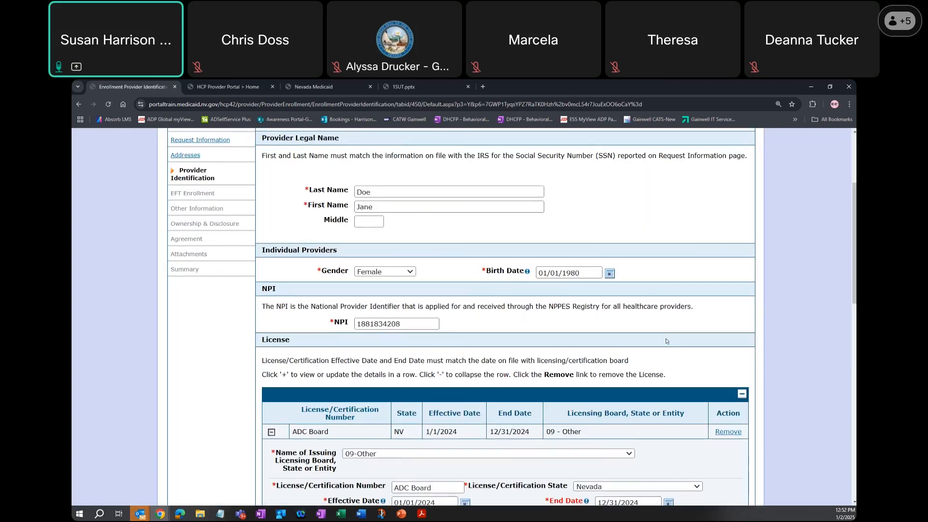
# - Review the provider's legal name, individual details and NPI, and choose 09-Other as the ADC Board license's issuing entity
pyautogui.scroll(4, 668, 342)
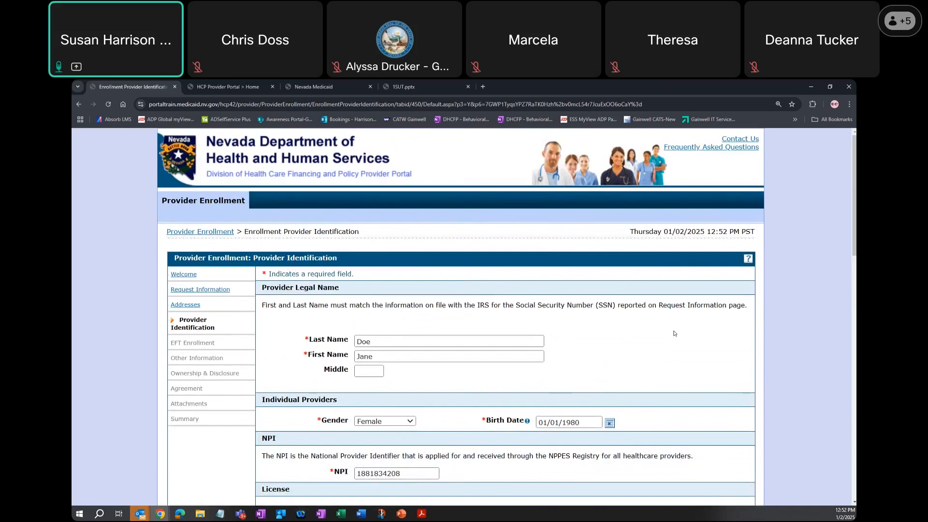
pyautogui.scroll(-2, 670, 304)
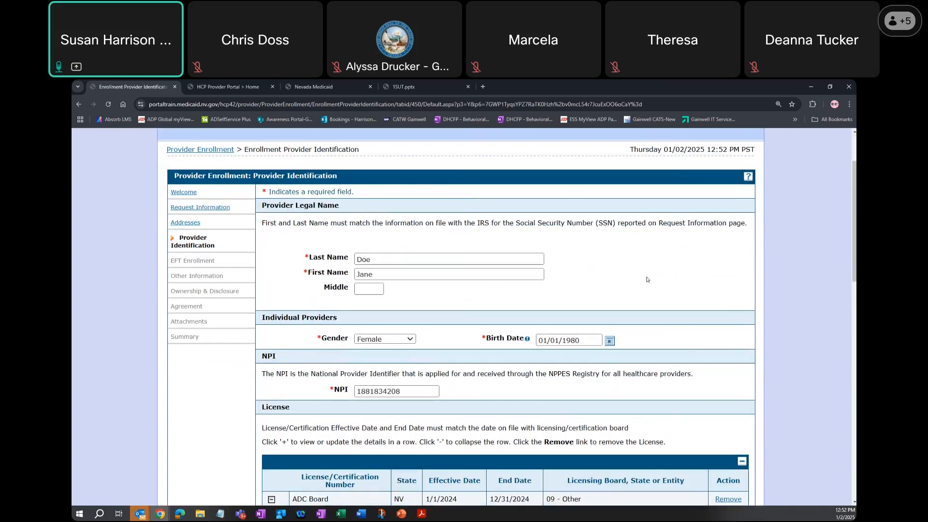
pyautogui.scroll(-3, 647, 279)
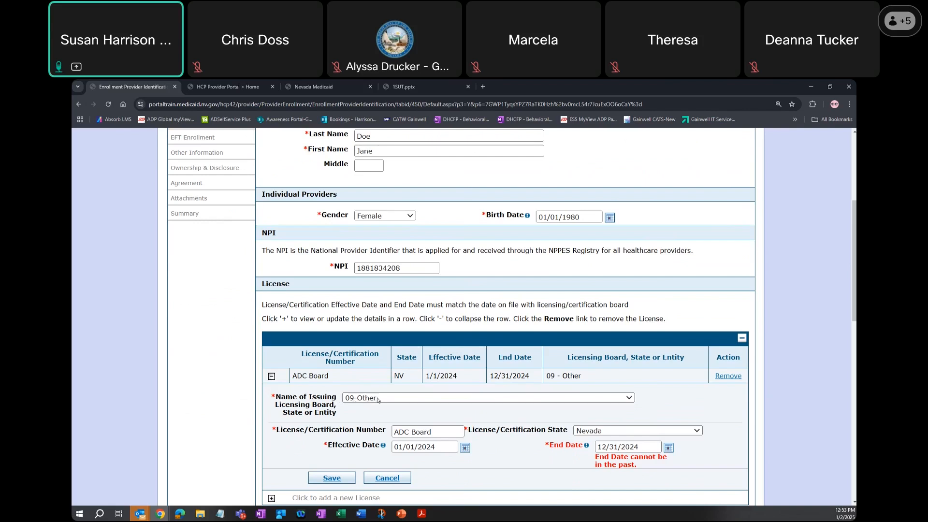
pyautogui.click(628, 398)
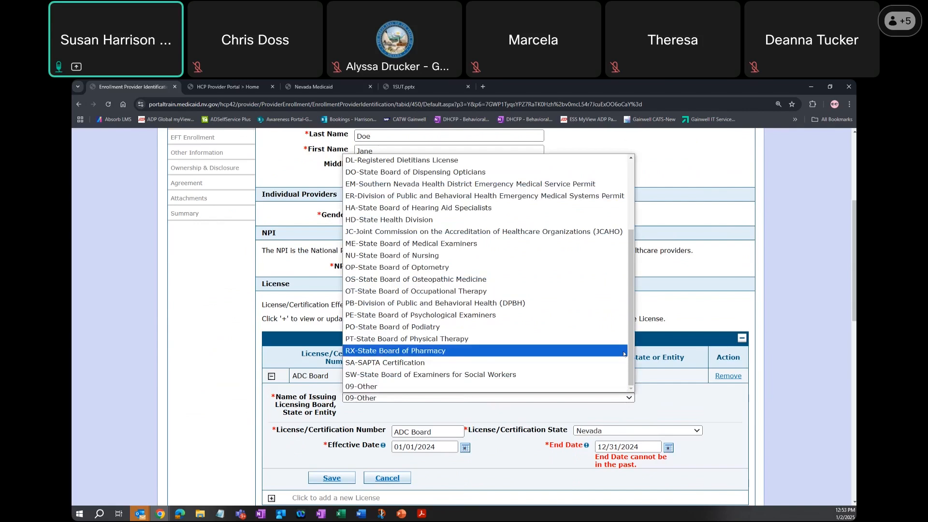
pyautogui.scroll(3, 624, 354)
pyautogui.scroll(-3, 624, 354)
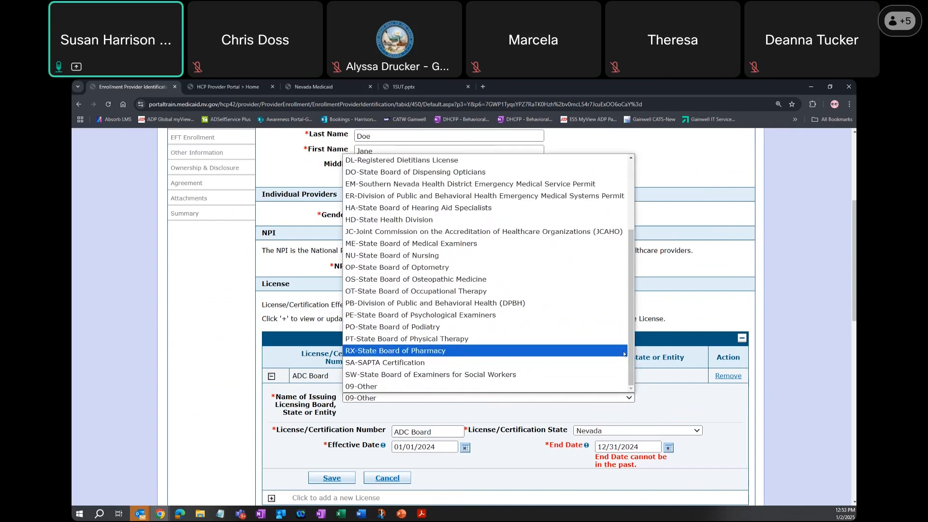
pyautogui.click(381, 386)
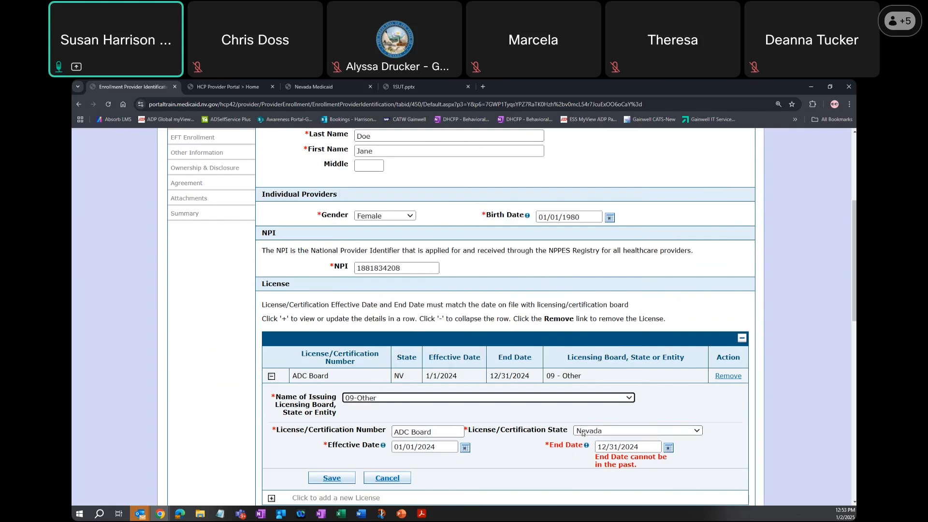
# - Set the ADC Board license's end date to 12/31/2026 and save the license entry
pyautogui.scroll(-1, 380, 416)
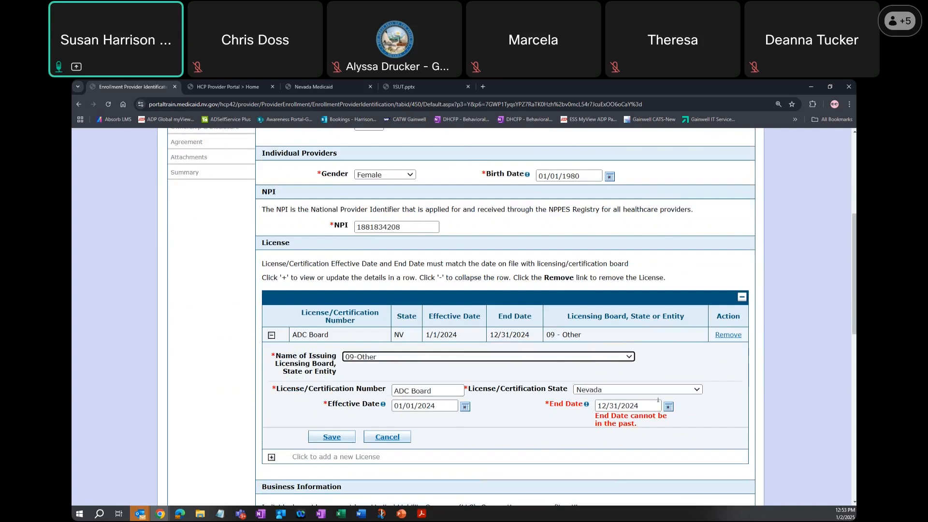
pyautogui.moveTo(638, 405); pyautogui.dragTo(644, 404)
pyautogui.write('6')
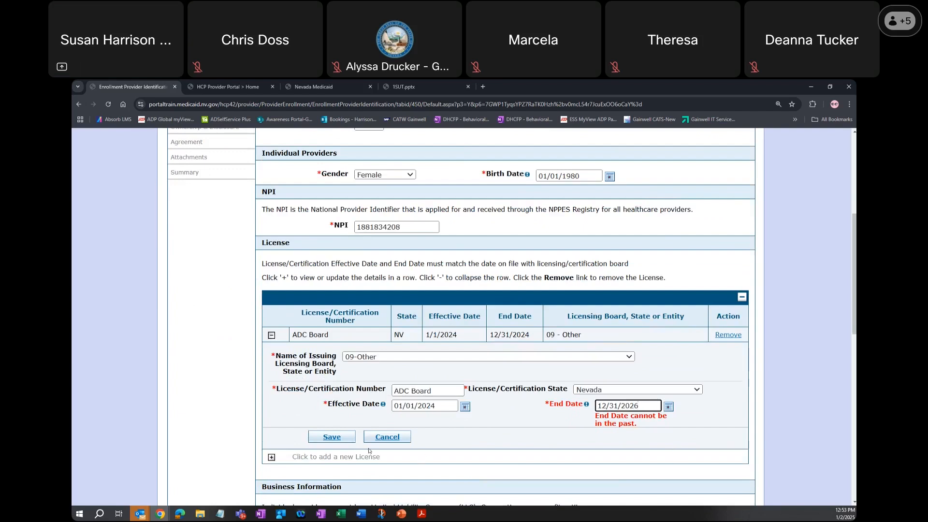
pyautogui.click(338, 441)
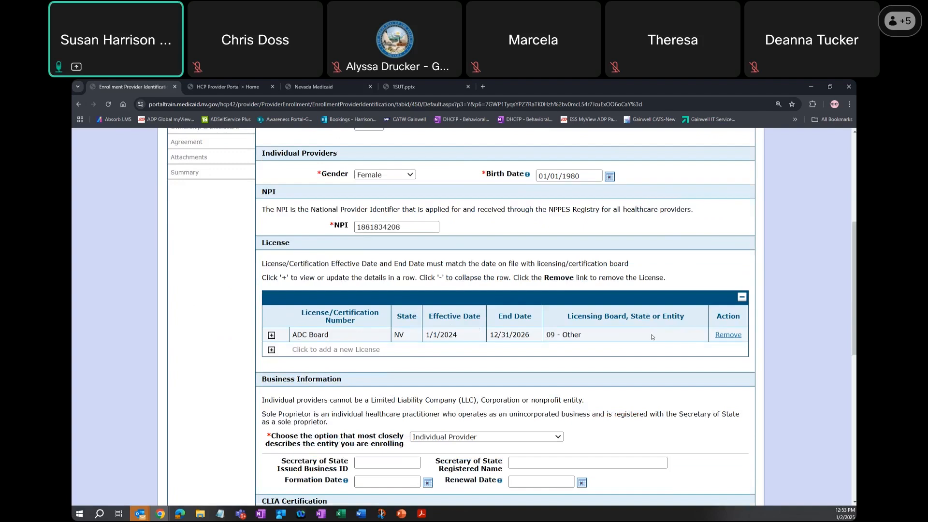
# - Review the business, CLIA, DEA, taxonomy and intern sections, and continue through the EFT Enrollment page to Other Information
pyautogui.scroll(-3, 651, 337)
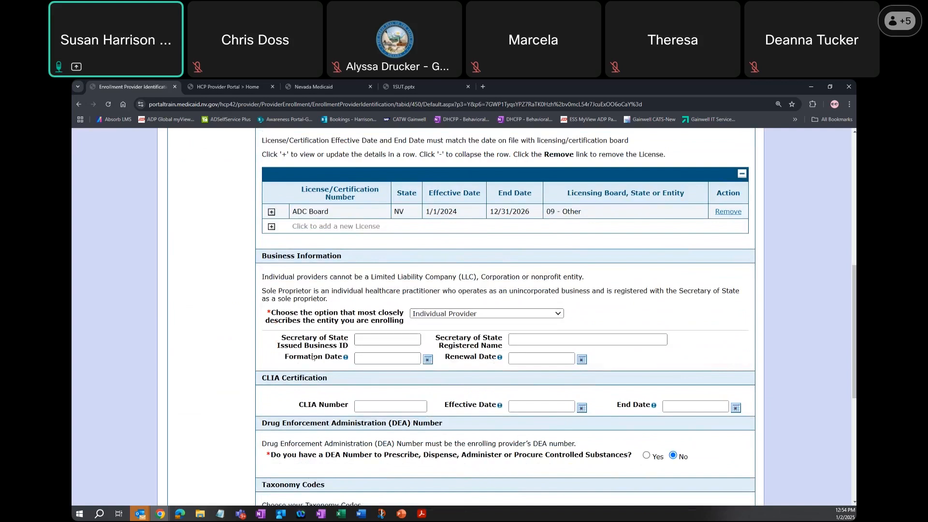
pyautogui.click(559, 314)
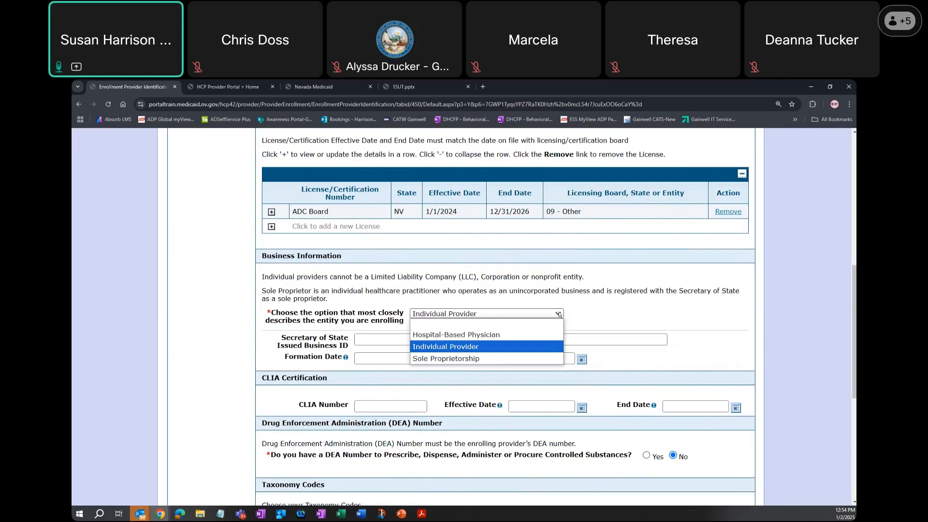
pyautogui.click(559, 313)
pyautogui.scroll(-2, 559, 314)
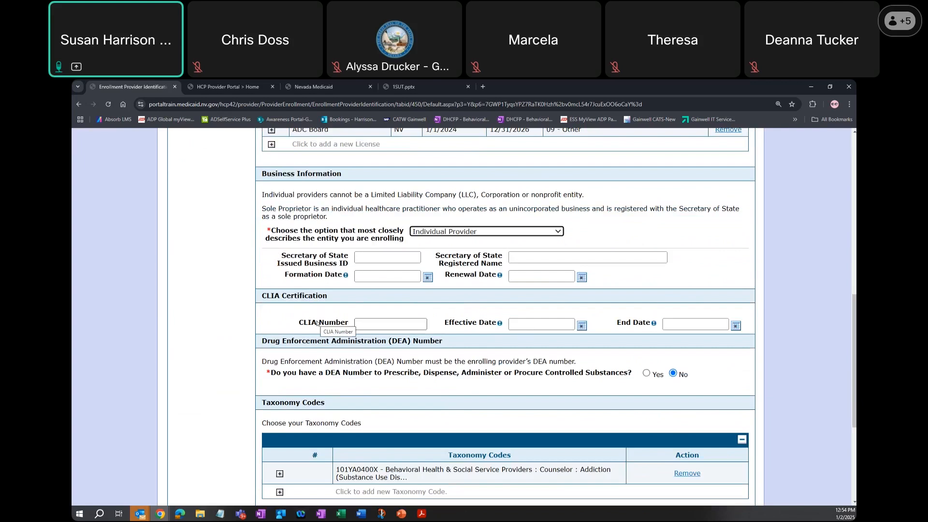
pyautogui.scroll(-1, 317, 322)
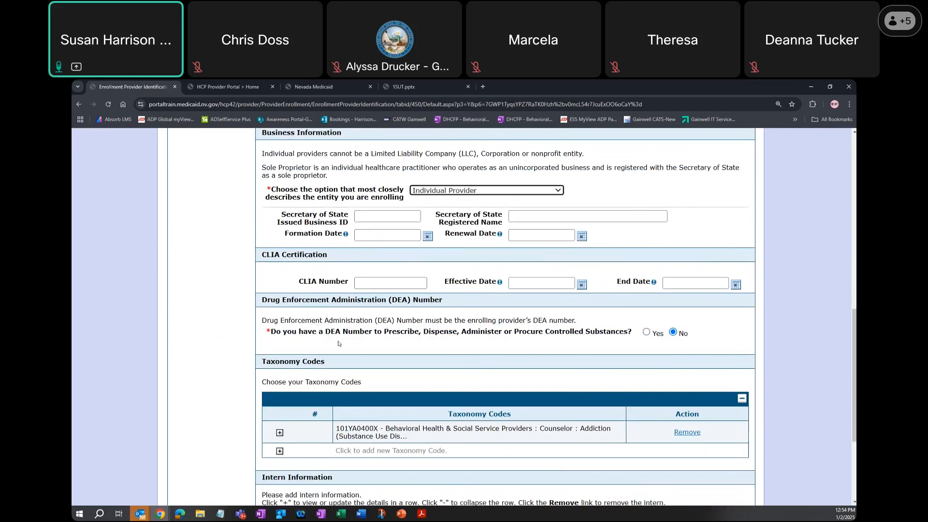
pyautogui.scroll(-1, 363, 349)
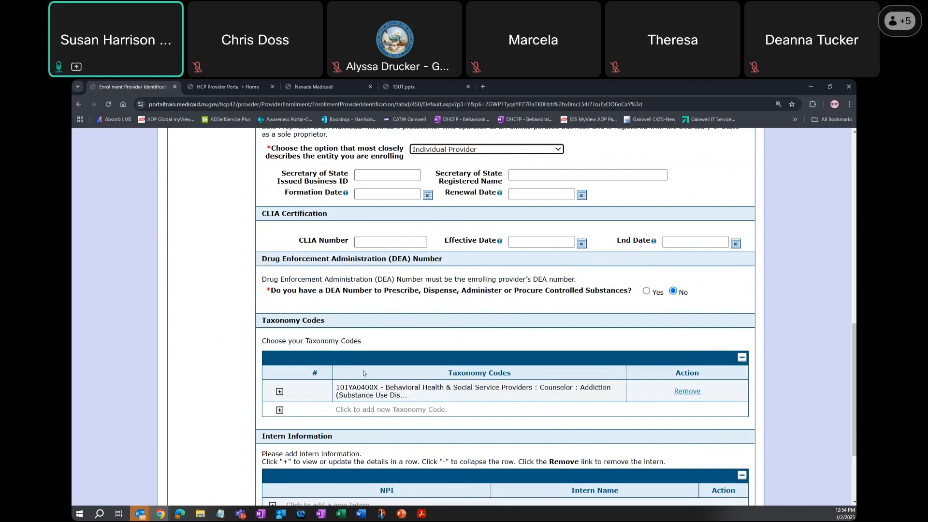
pyautogui.scroll(-1, 364, 373)
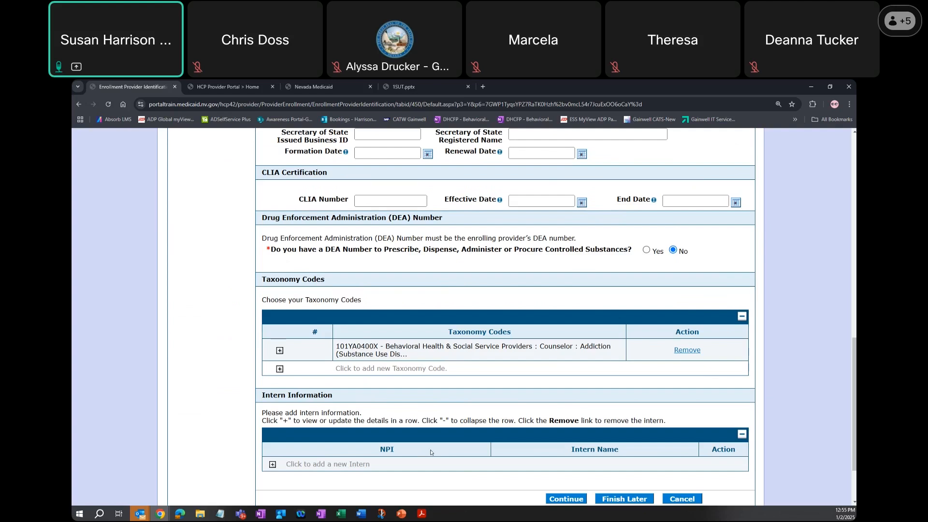
pyautogui.scroll(-2, 498, 460)
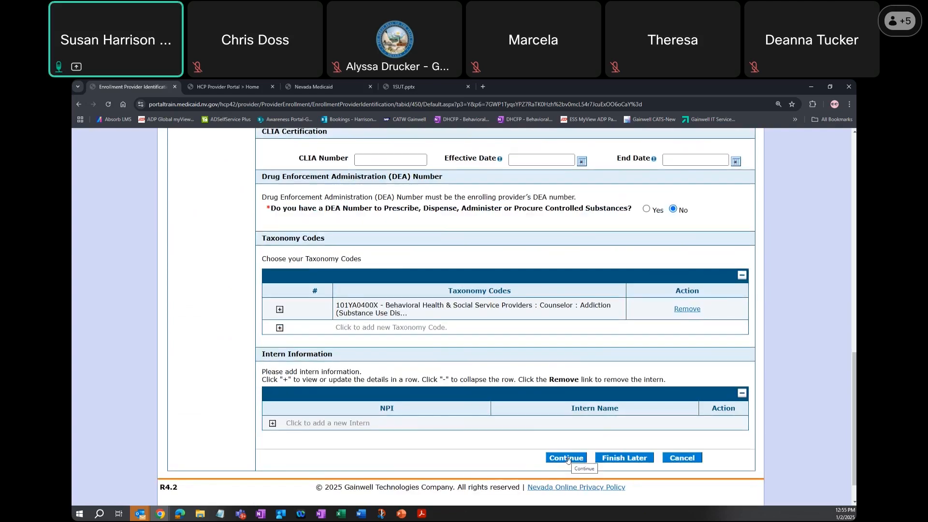
pyautogui.click(568, 458)
pyautogui.scroll(-3, 568, 460)
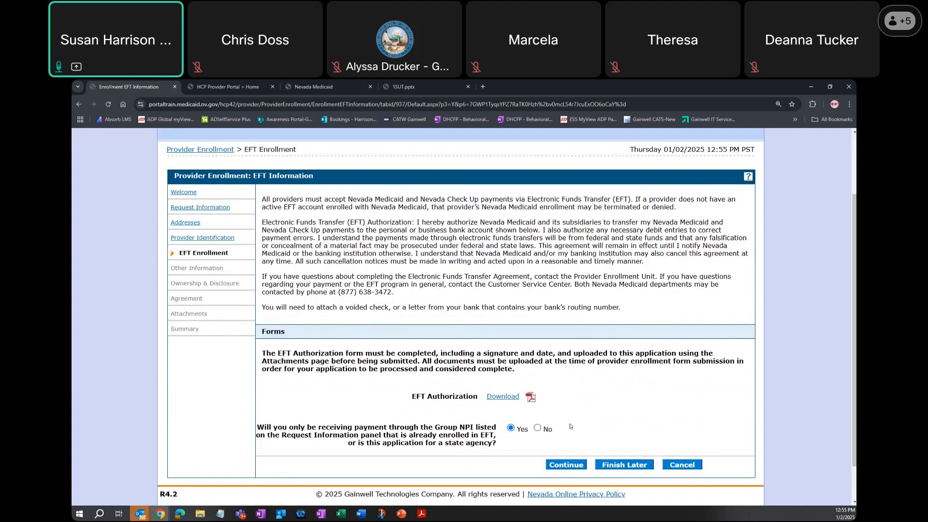
pyautogui.click(568, 465)
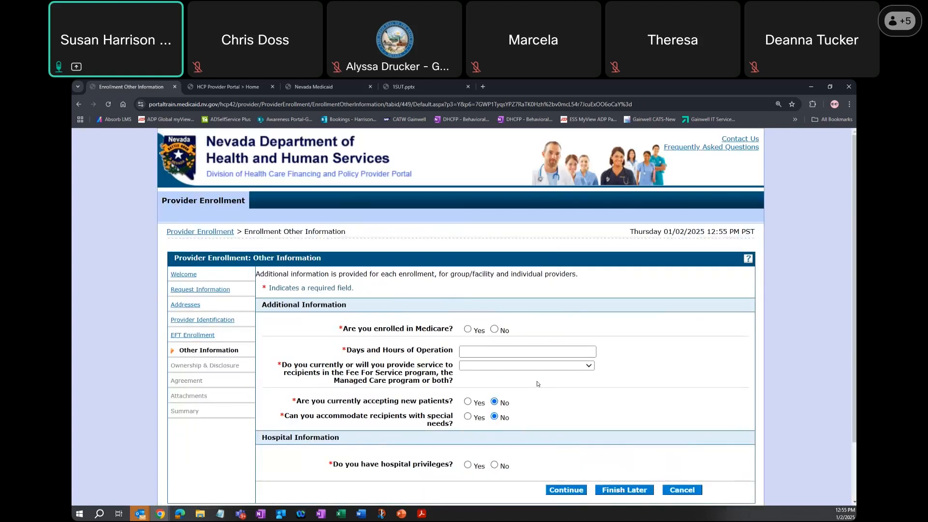
# - Answer No to Medicare enrollment and enter M-F 8am-5pm as the days and hours of operation
pyautogui.click(495, 330)
pyautogui.click(474, 350)
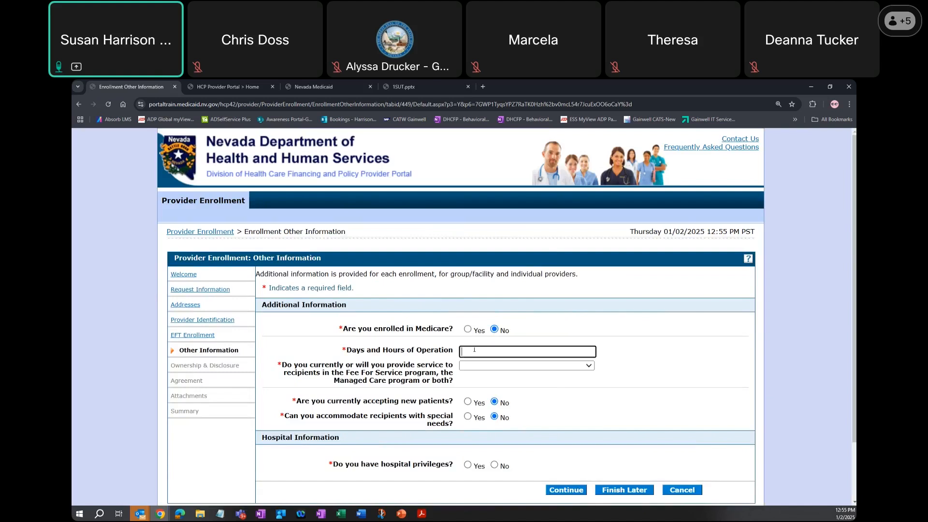
pyautogui.write('M-F')
pyautogui.press('Tab')
pyautogui.hotkey('shift', 'Tab')
pyautogui.click(474, 352)
pyautogui.write('8am-5pm')
# - Choose Fee For Service and Managed Care, answer Yes to new patients and special needs, No to hospital privileges, and continue
pyautogui.click(476, 366)
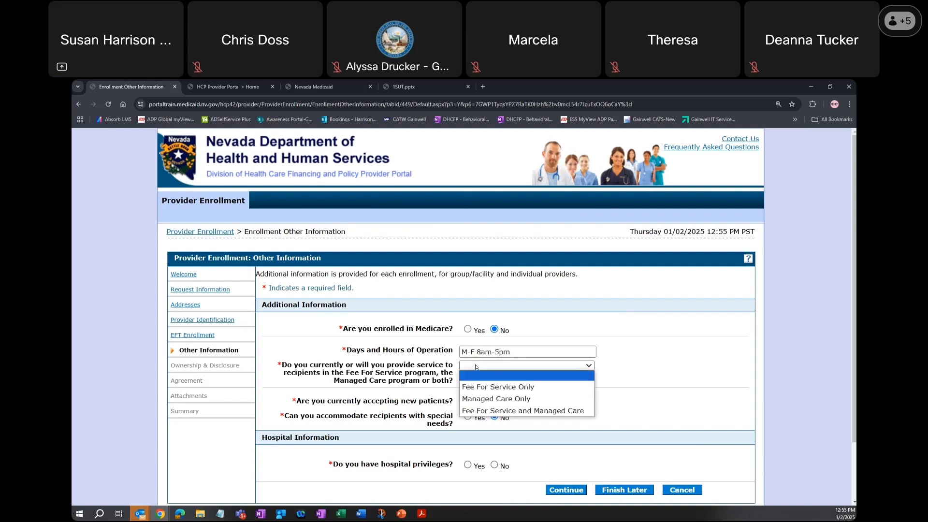
pyautogui.click(496, 410)
pyautogui.click(467, 402)
pyautogui.click(467, 416)
pyautogui.click(493, 465)
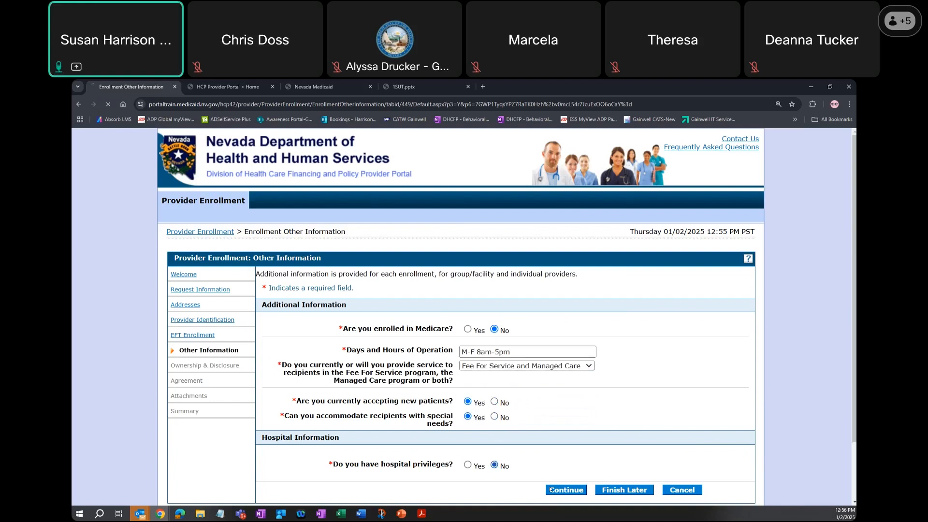
pyautogui.click(560, 491)
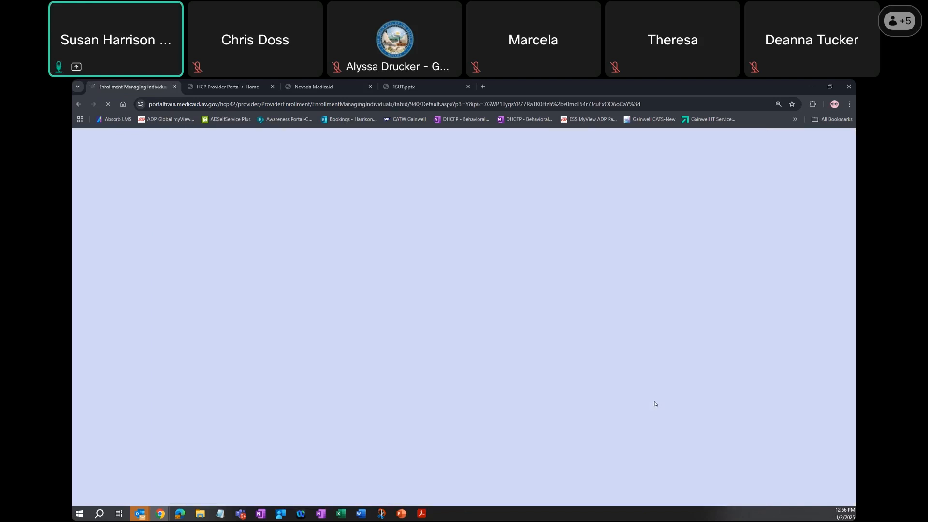
# - Answer No to the Ownership & Disclosure questions about Medicaid enrollment in another state and owing money to government programs
pyautogui.scroll(-7, 657, 402)
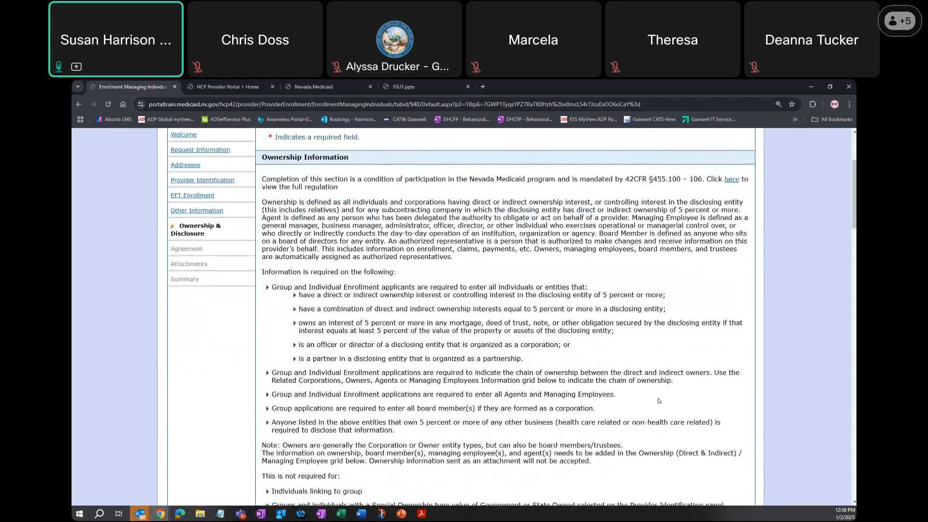
pyautogui.scroll(-2, 657, 397)
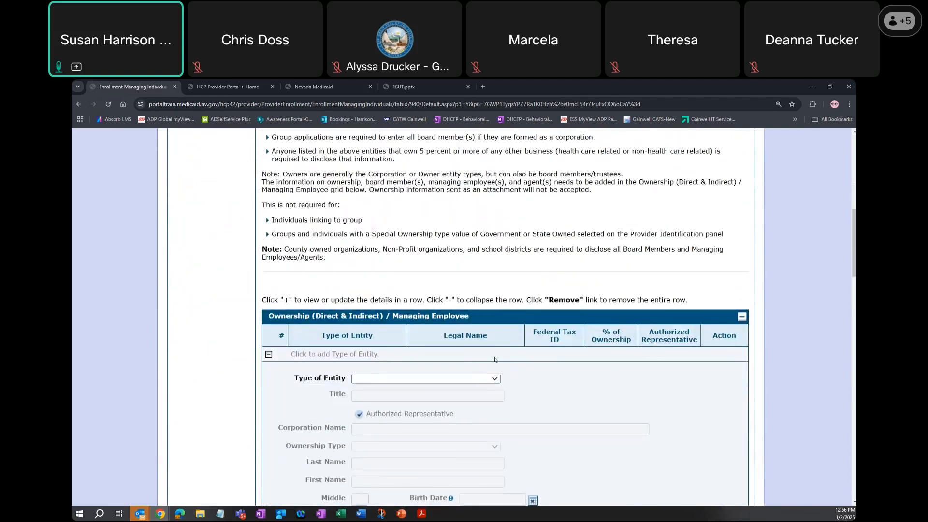
pyautogui.scroll(-3, 571, 401)
pyautogui.scroll(-13, 570, 388)
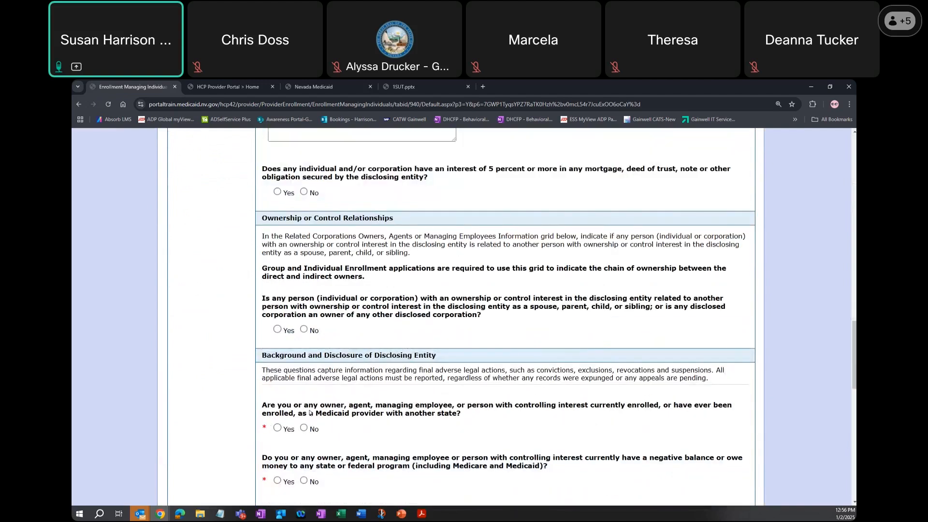
pyautogui.scroll(-3, 310, 413)
pyautogui.click(304, 263)
pyautogui.scroll(4, 305, 265)
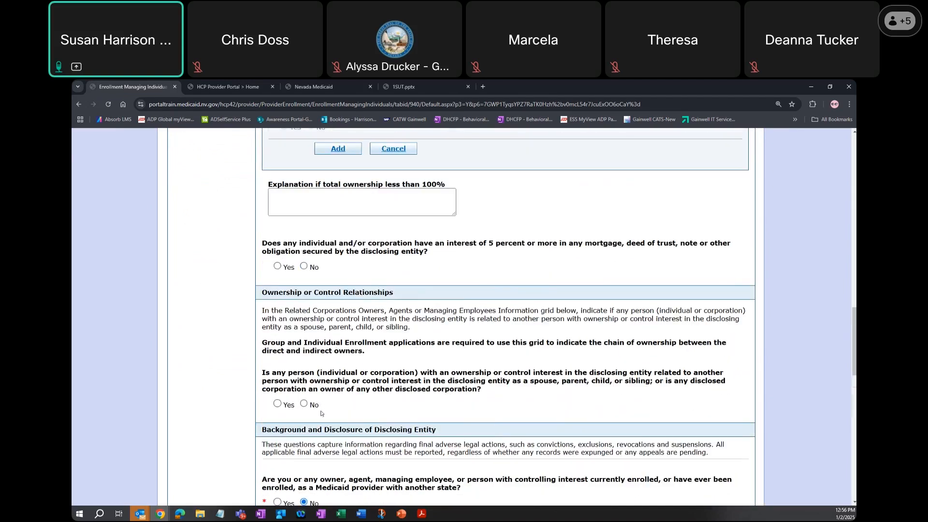
pyautogui.scroll(-2, 307, 469)
pyautogui.click(304, 473)
pyautogui.scroll(-3, 367, 419)
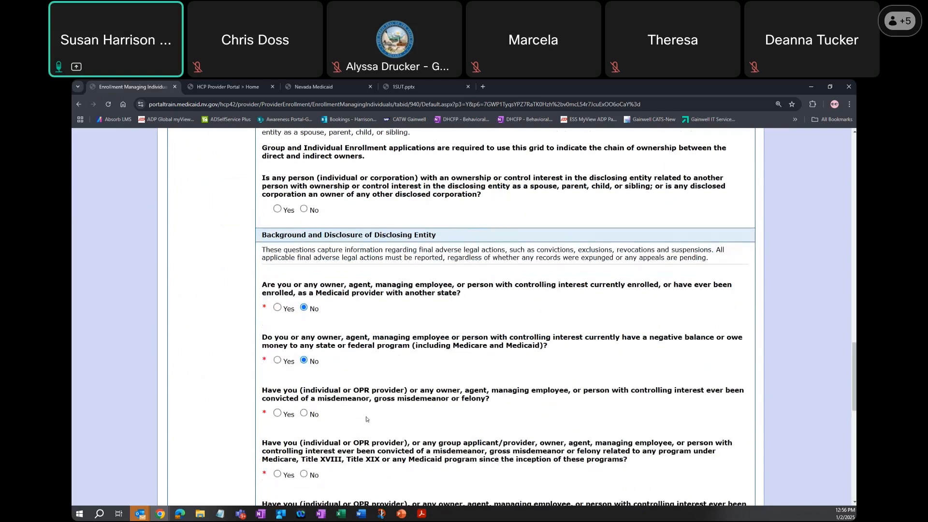
# - Answer No to the disclosure questions on convictions, program-related convictions, exclusions, current investigations, and open or pending court cases
pyautogui.scroll(-2, 366, 420)
pyautogui.scroll(6, 305, 351)
pyautogui.scroll(-5, 306, 441)
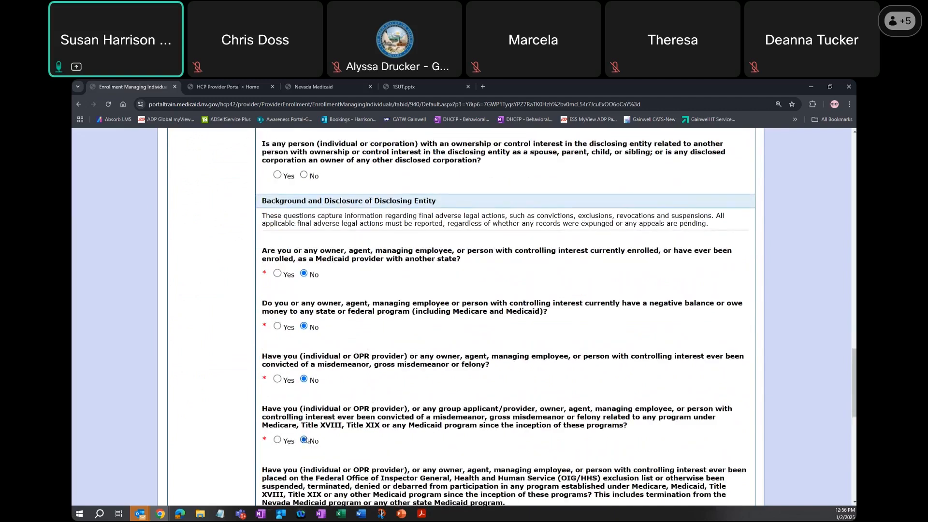
pyautogui.scroll(1, 307, 441)
pyautogui.scroll(-4, 305, 411)
pyautogui.click(303, 373)
pyautogui.scroll(3, 308, 425)
pyautogui.scroll(-3, 307, 432)
pyautogui.scroll(2, 312, 440)
pyautogui.scroll(-2, 315, 447)
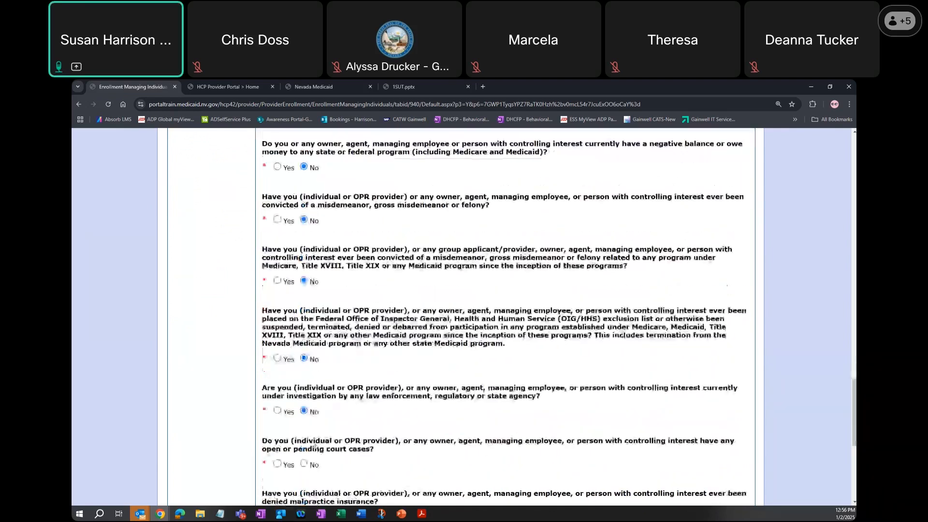
pyautogui.click(304, 432)
# - Answer No to the malpractice denial, license denial, license surrender and Nevada state employee questions, and continue to the Agreement page
pyautogui.scroll(-2, 309, 427)
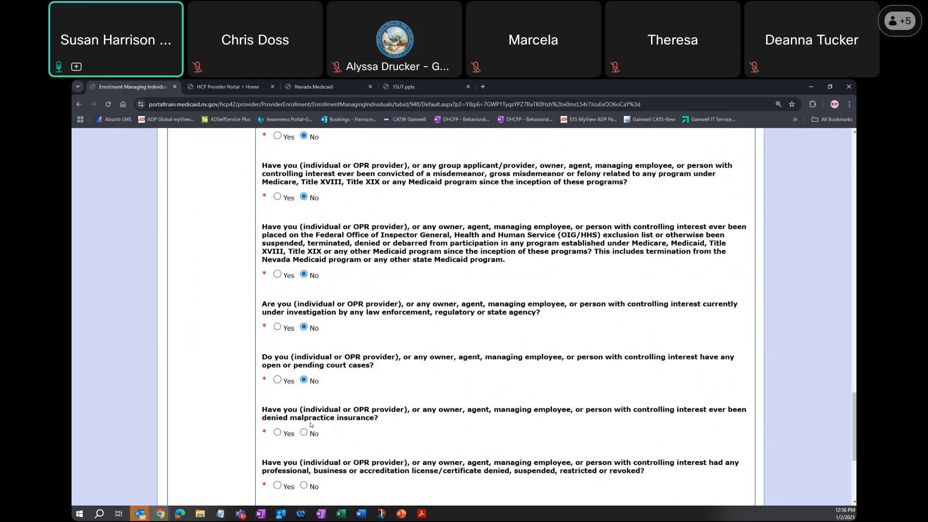
pyautogui.click(304, 391)
pyautogui.scroll(3, 304, 454)
pyautogui.scroll(-3, 303, 445)
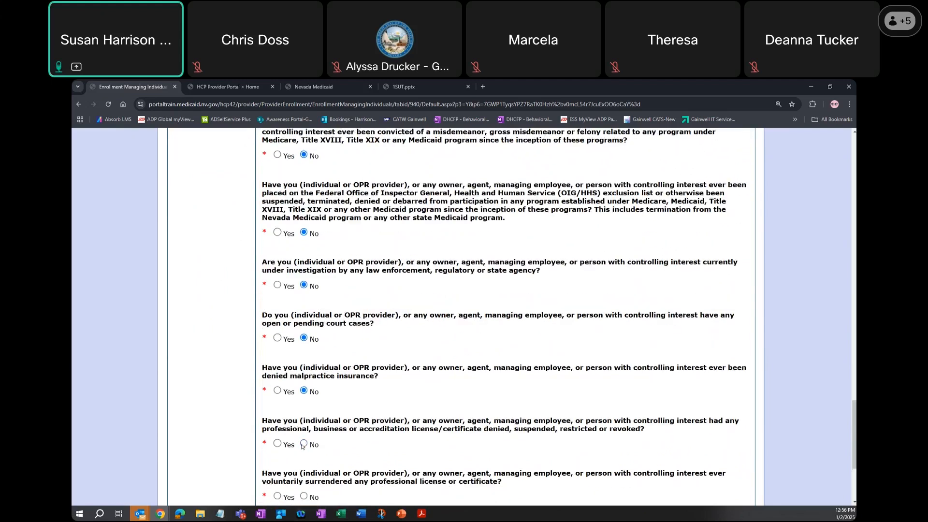
pyautogui.click(303, 432)
pyautogui.scroll(3, 308, 483)
pyautogui.scroll(-2, 306, 473)
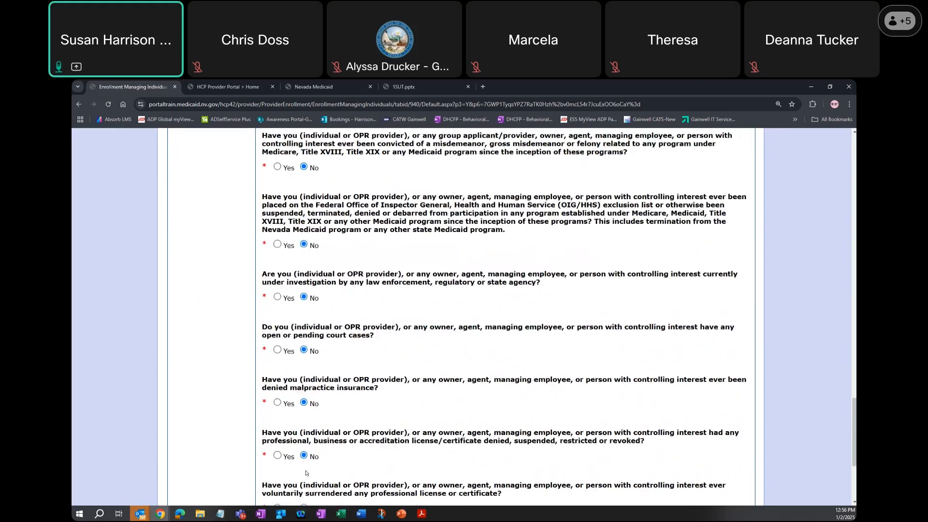
pyautogui.scroll(-2, 305, 473)
pyautogui.scroll(-3, 339, 440)
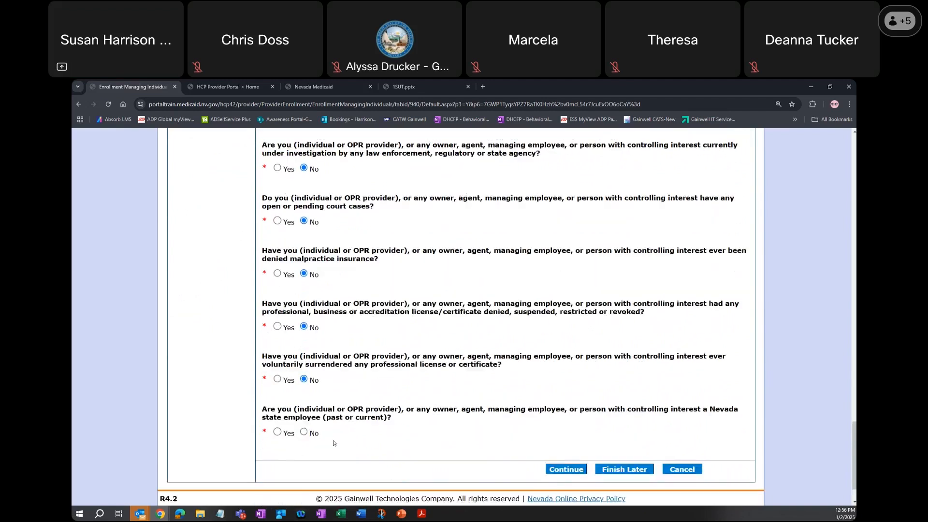
pyautogui.scroll(1, 503, 468)
pyautogui.scroll(-3, 503, 468)
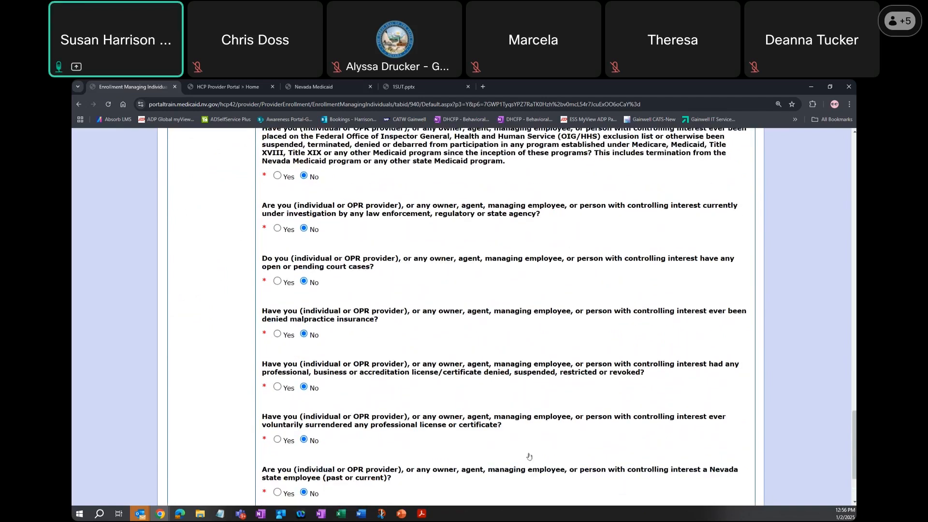
pyautogui.click(565, 421)
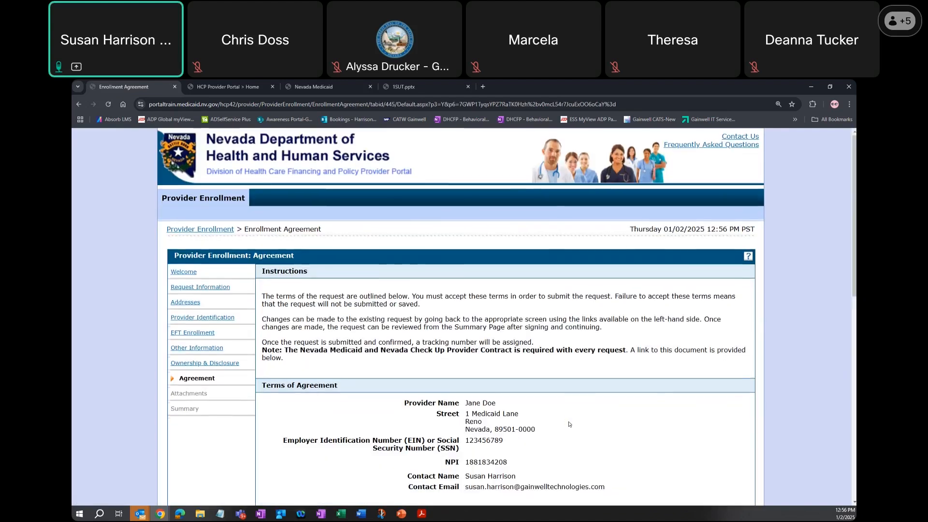
# - Open the Nevada Medicaid and Nevada Check Up Provider Contract, review it through the signature page, and close it
pyautogui.scroll(-3, 567, 423)
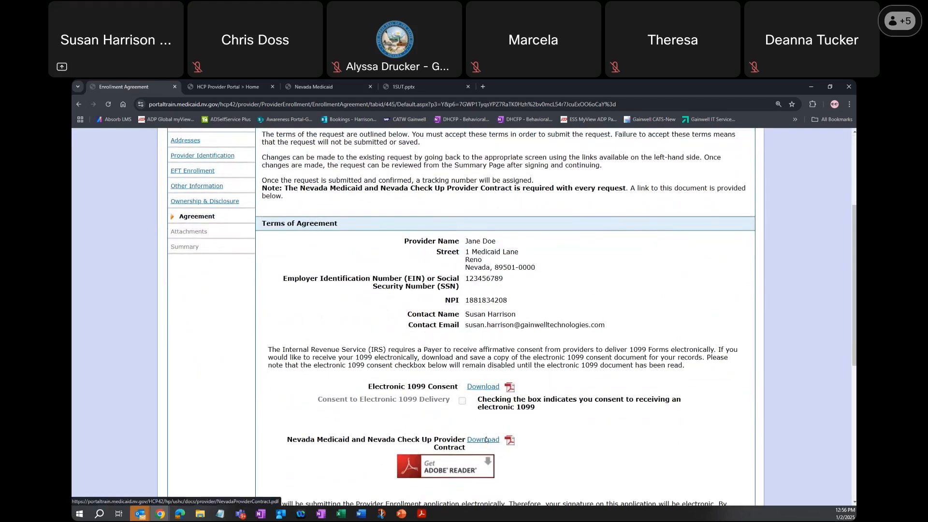
pyautogui.click(483, 439)
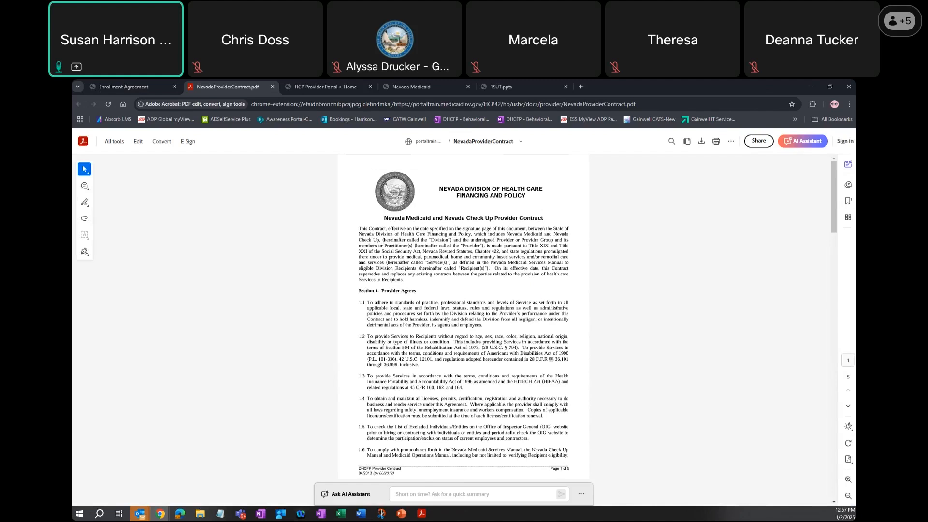
pyautogui.scroll(-5, 557, 305)
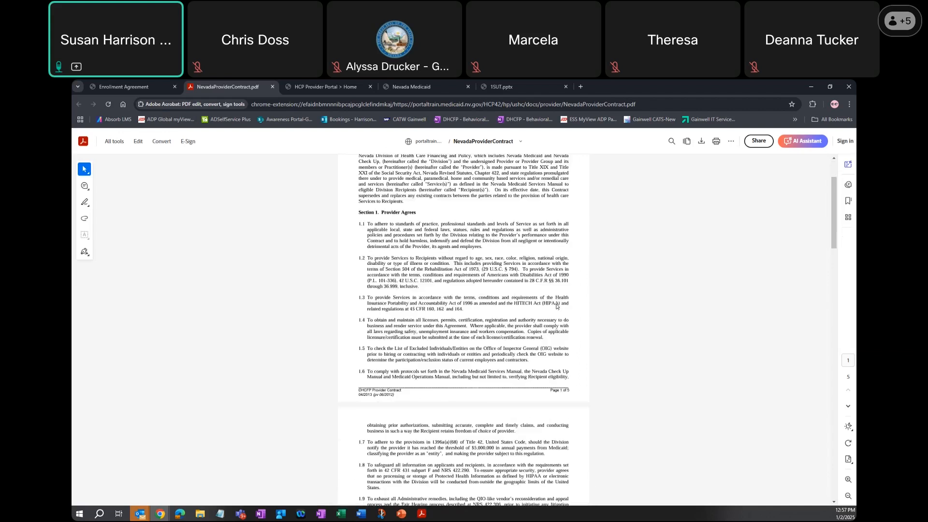
pyautogui.scroll(-15, 557, 306)
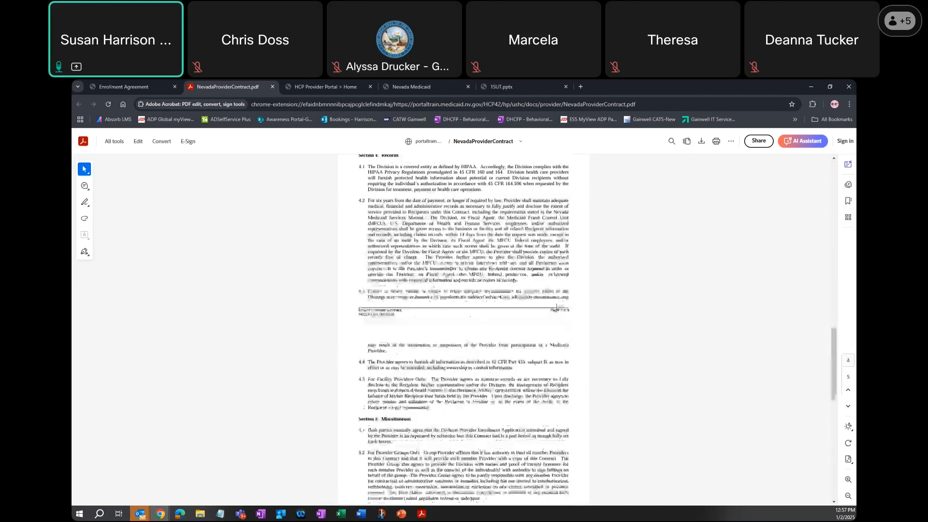
pyautogui.scroll(-1, 557, 305)
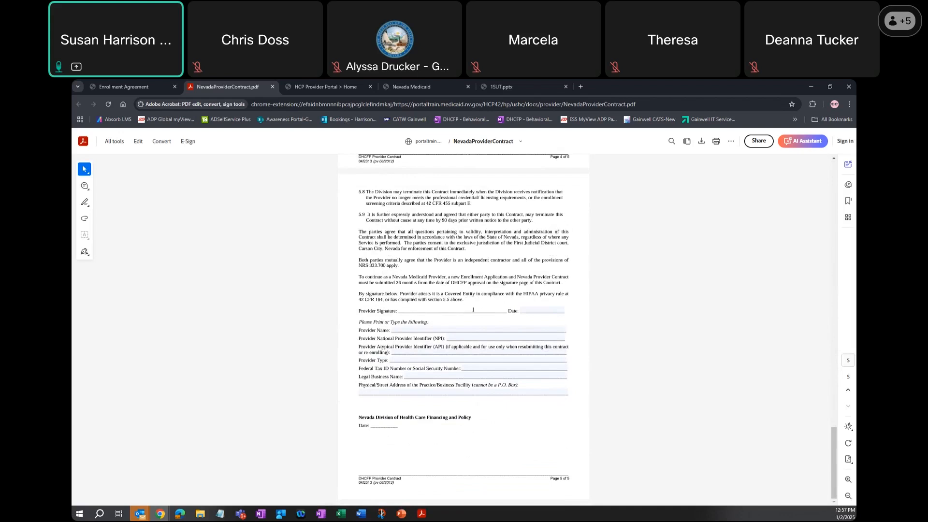
pyautogui.click(272, 87)
# - Accept the terms and conditions, sign with the provider's full name, set the title to Provider, and continue to the Attachments page
pyautogui.scroll(-2, 536, 331)
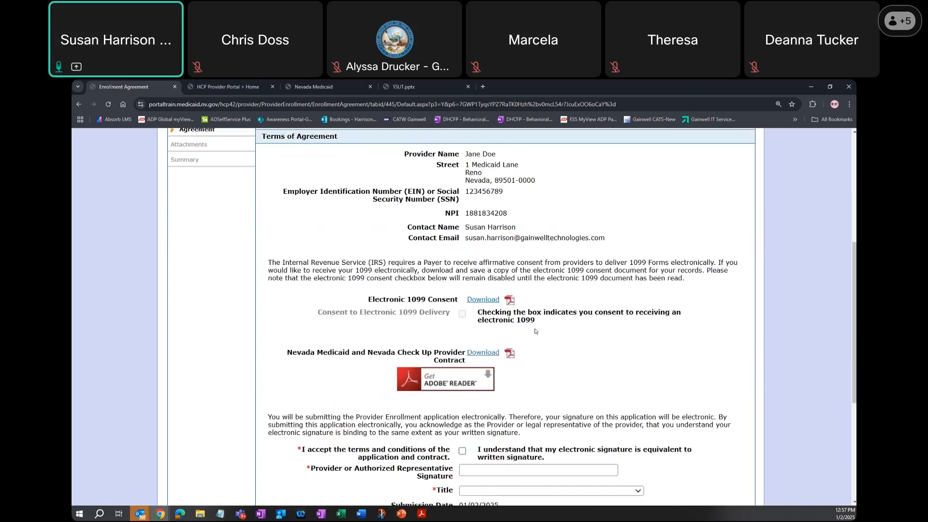
pyautogui.scroll(-1, 536, 331)
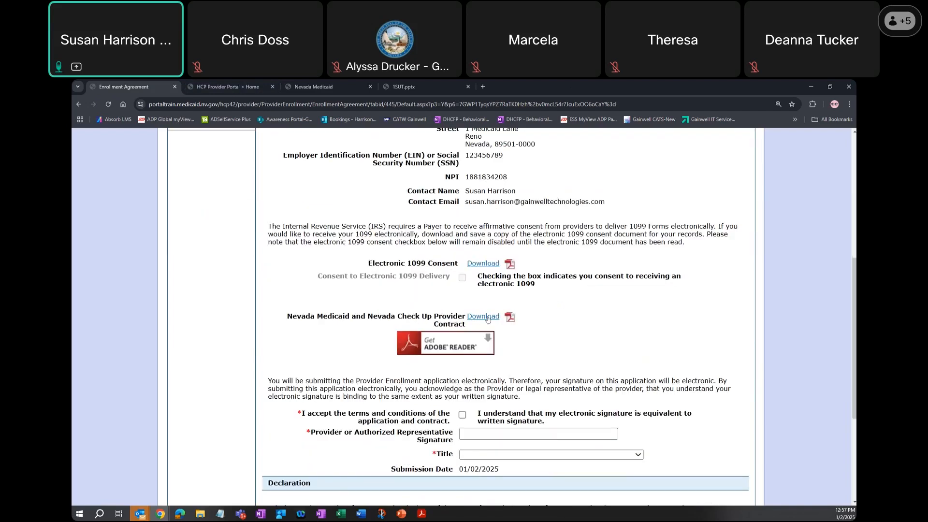
pyautogui.click(462, 415)
pyautogui.click(470, 435)
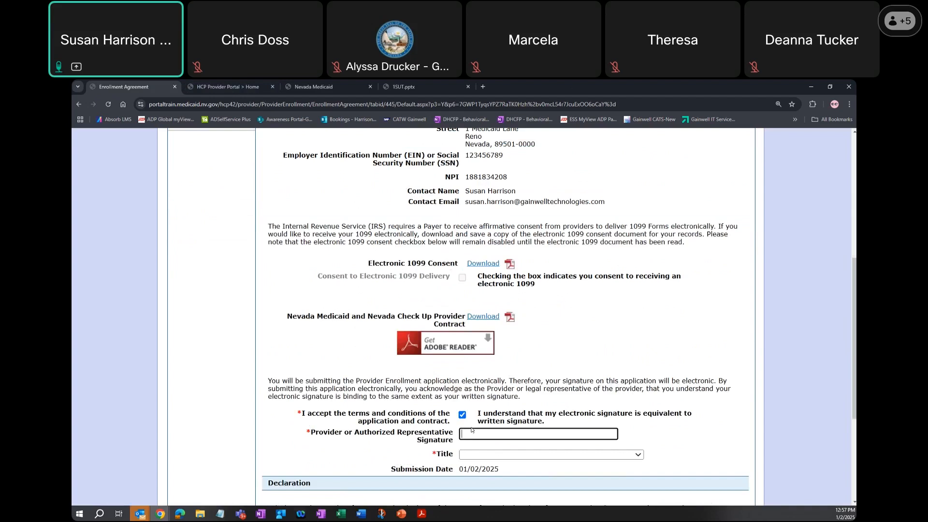
pyautogui.write('Jane Doe')
pyautogui.click(491, 458)
pyautogui.press('p')
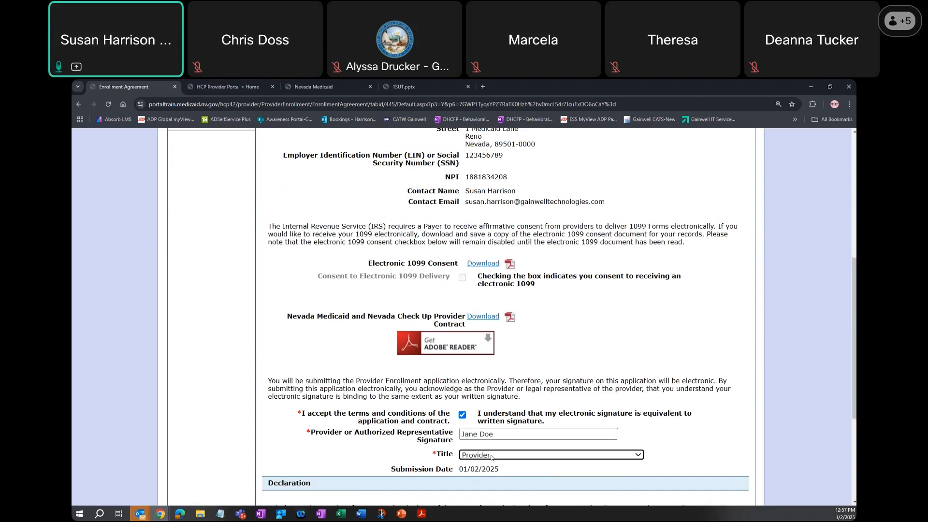
pyautogui.scroll(-4, 491, 457)
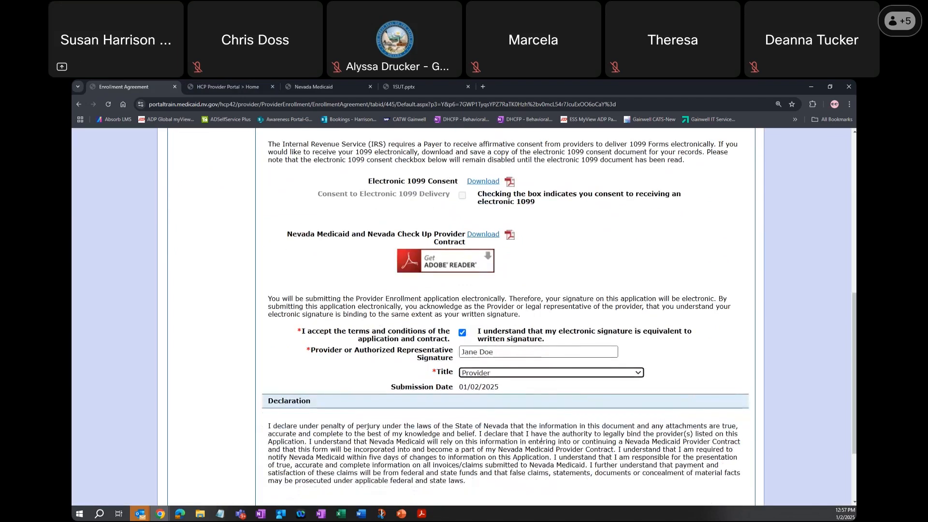
pyautogui.click(562, 415)
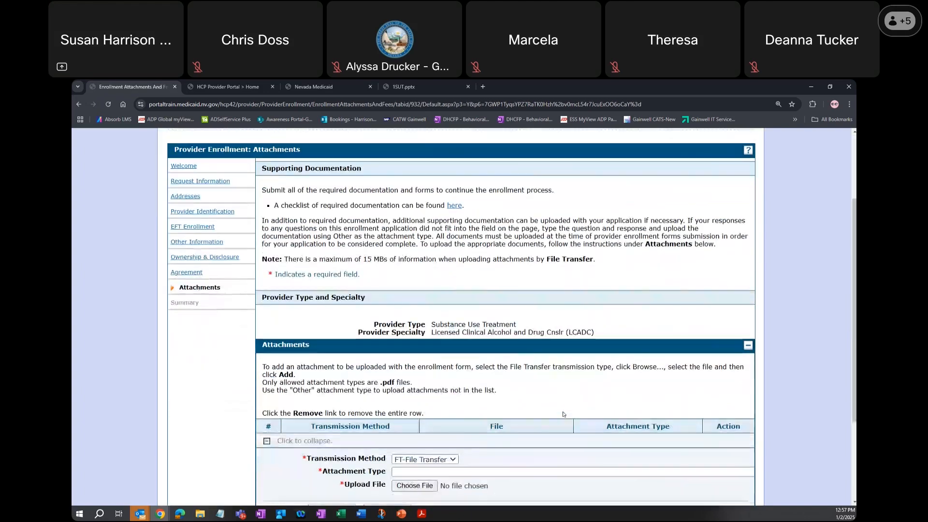
# - Set the attachment type to Checklist and select Attachment_NevadaProviderContract from the Provider Training Attachments folder as the upload file
pyautogui.scroll(-1, 562, 412)
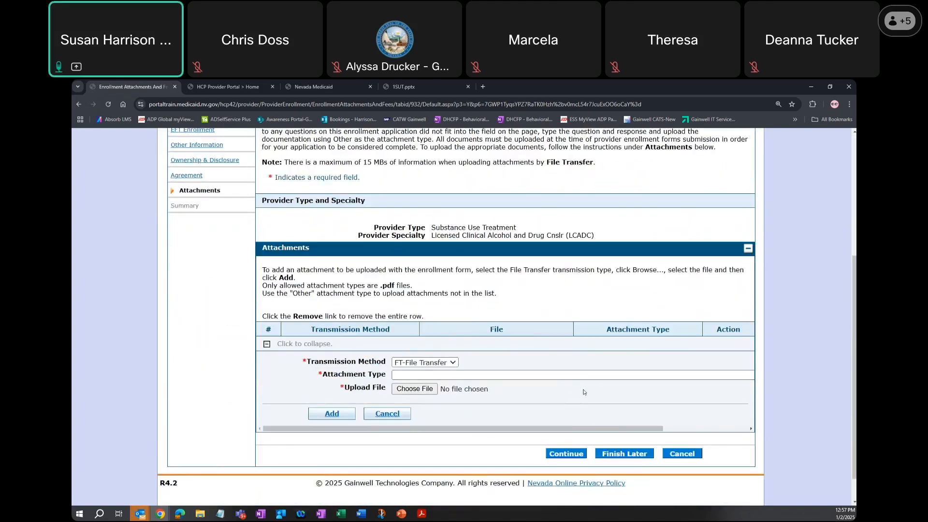
pyautogui.click(608, 378)
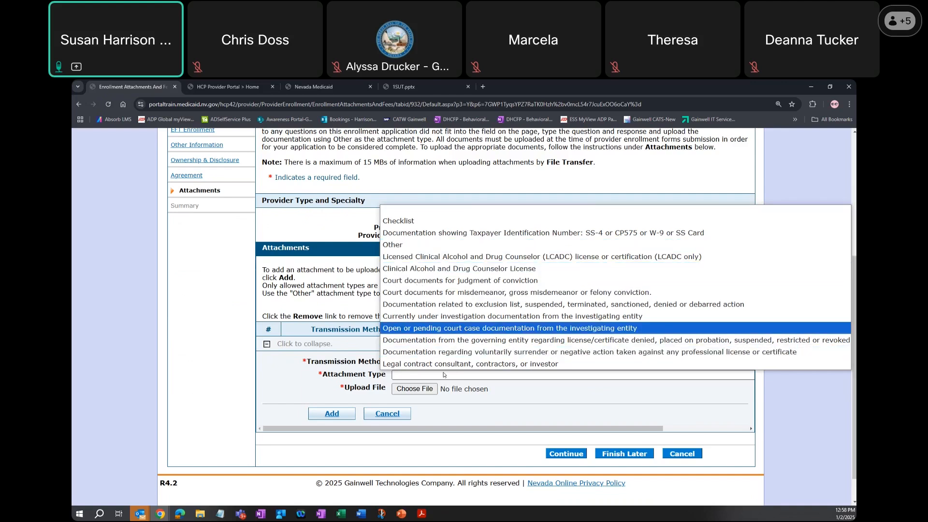
pyautogui.click(421, 222)
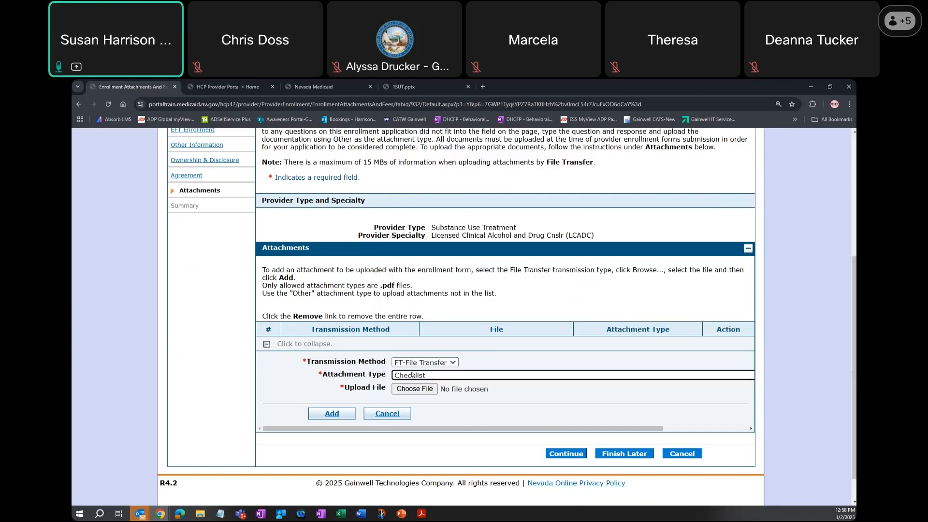
pyautogui.click(427, 389)
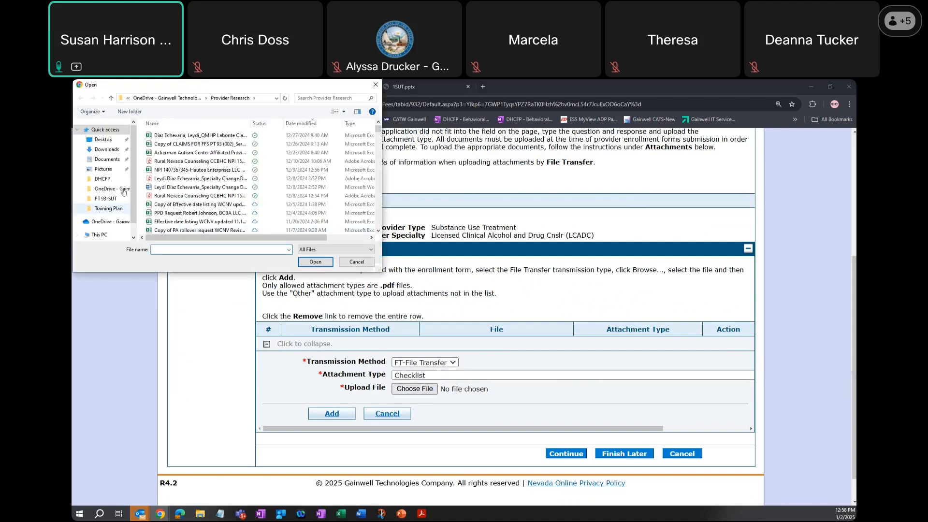
pyautogui.scroll(-12, 207, 182)
pyautogui.scroll(-6, 207, 185)
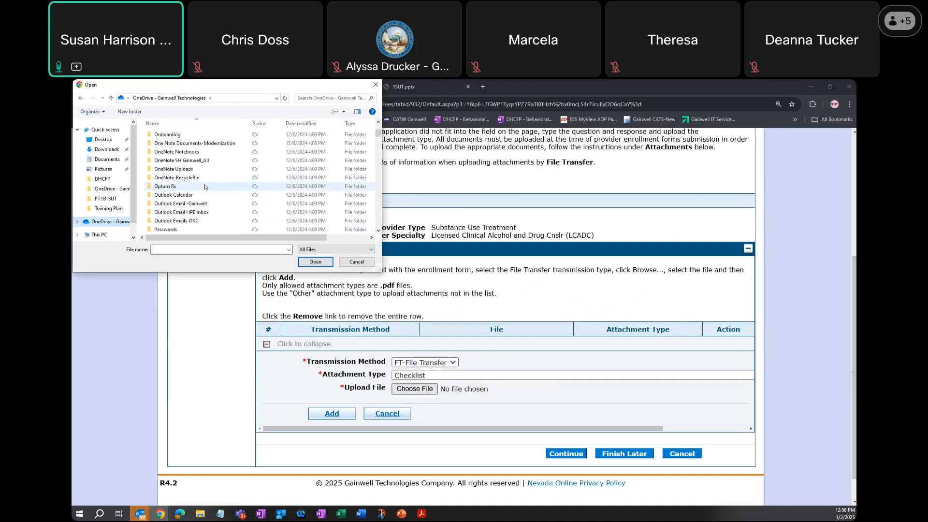
pyautogui.doubleClick(207, 192)
pyautogui.click(207, 195)
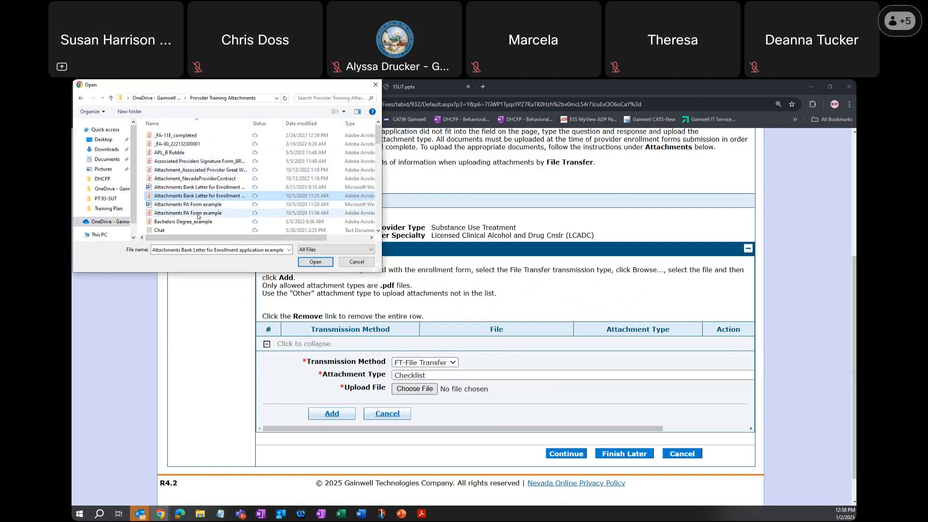
pyautogui.click(209, 178)
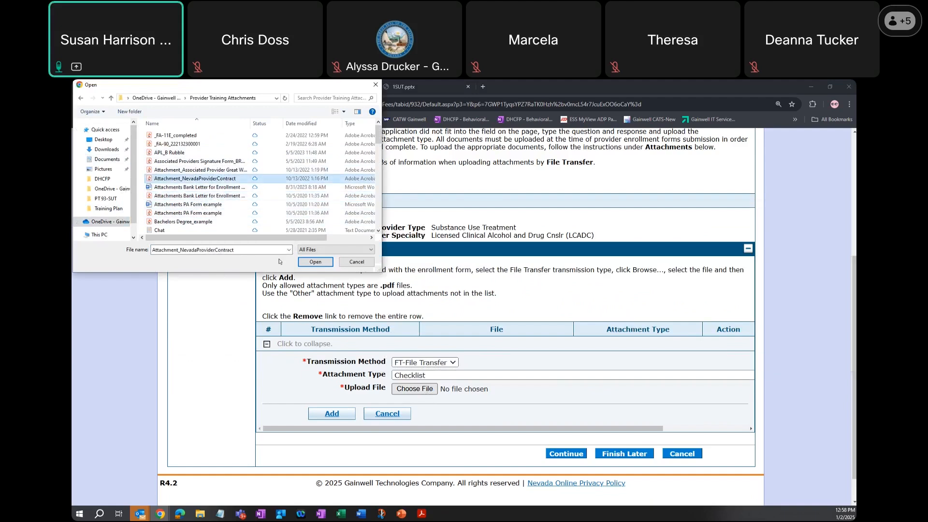
pyautogui.click(312, 262)
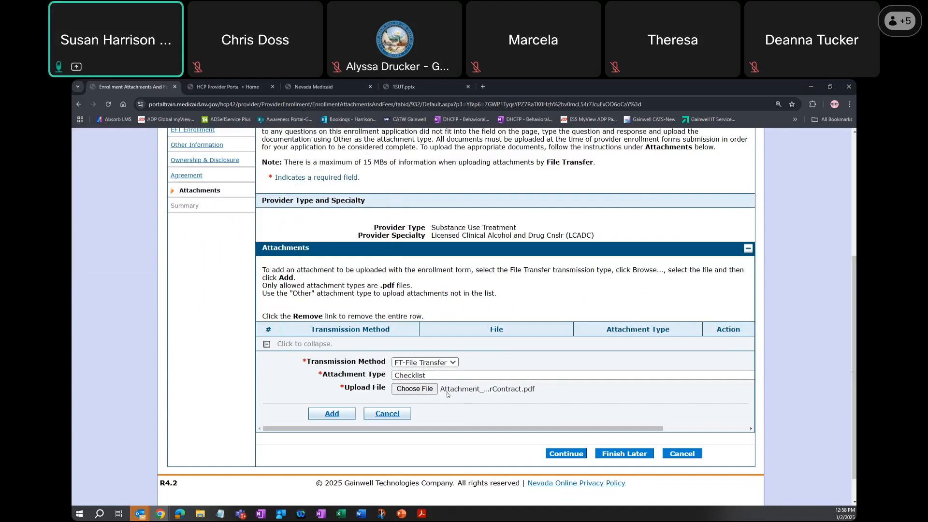
# - Reselect Attachment_NevadaProviderContract as the upload file, add it as the Checklist attachment, and continue to the Summary page
pyautogui.click(499, 389)
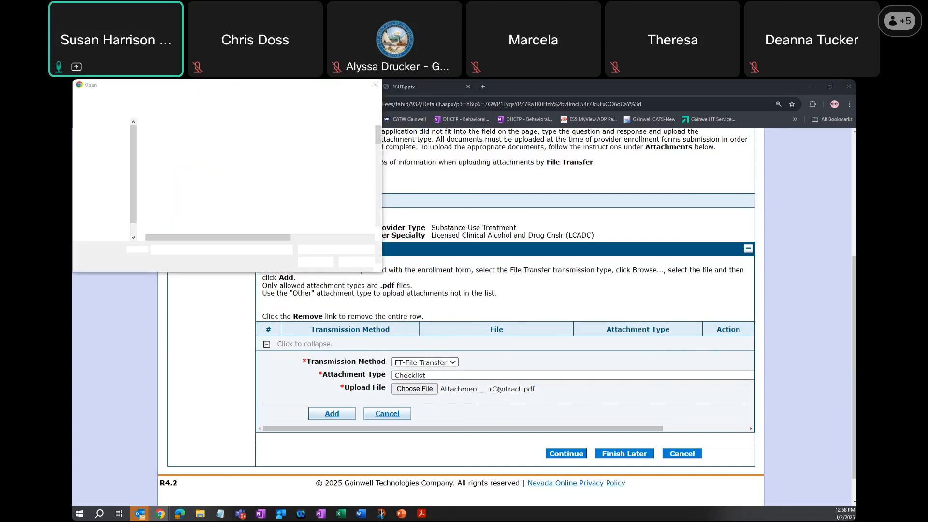
pyautogui.click(357, 262)
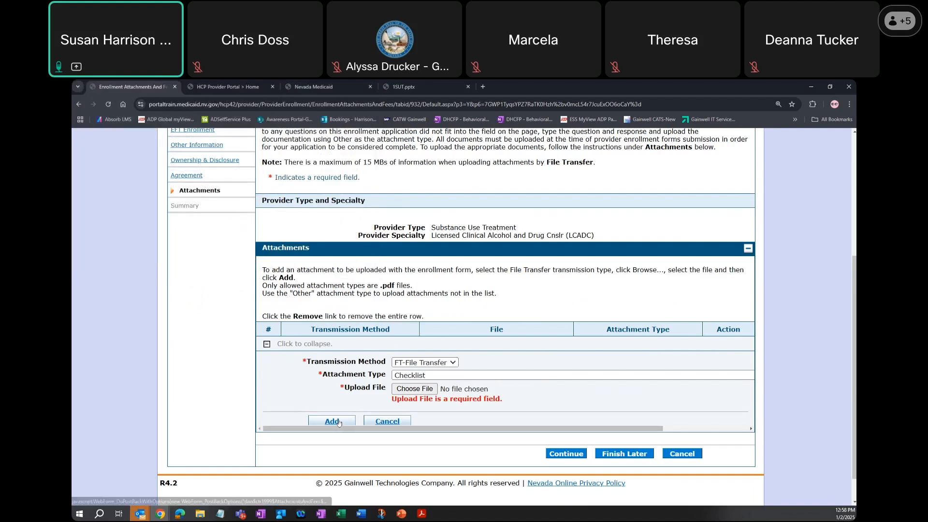
pyautogui.click(414, 389)
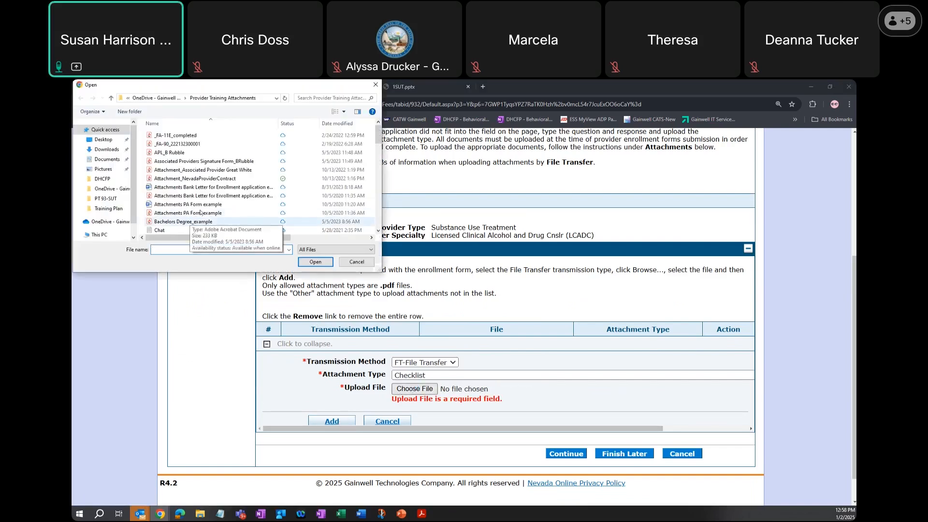
pyautogui.scroll(-1, 201, 213)
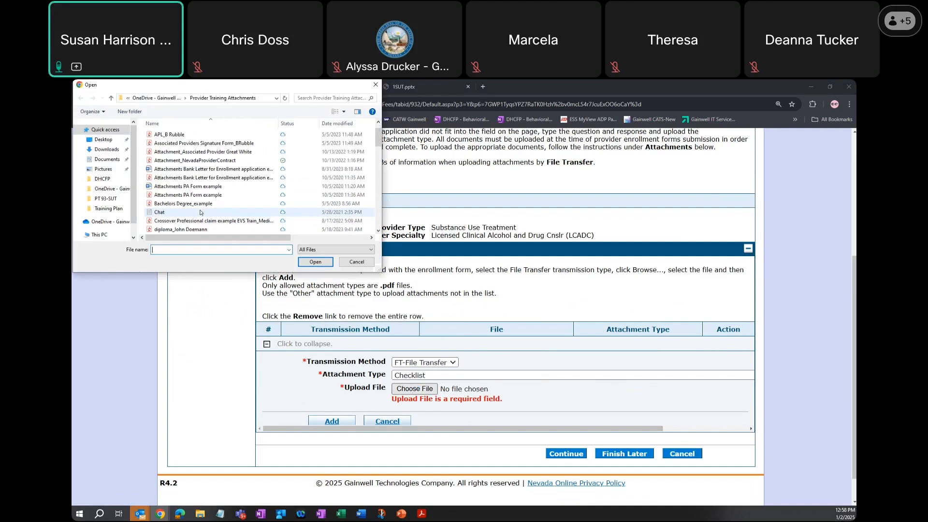
pyautogui.click(210, 160)
pyautogui.click(310, 261)
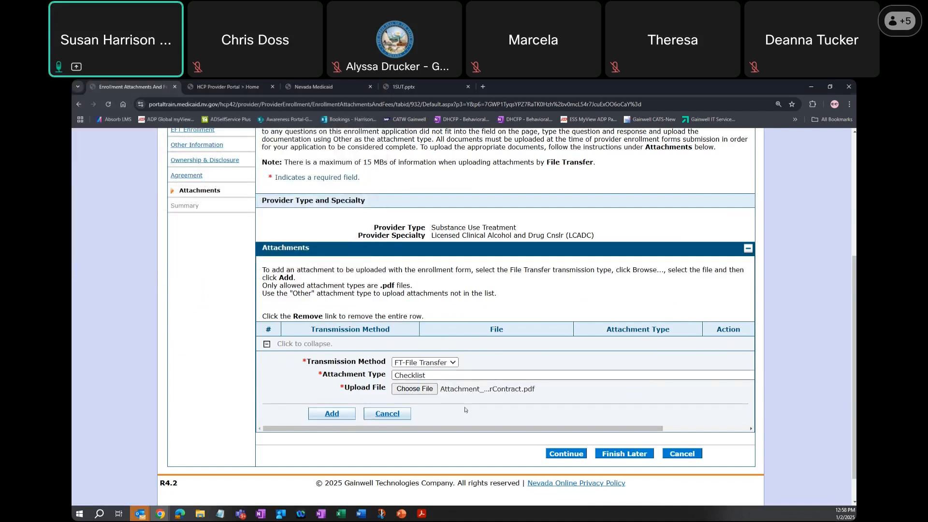
pyautogui.click(333, 412)
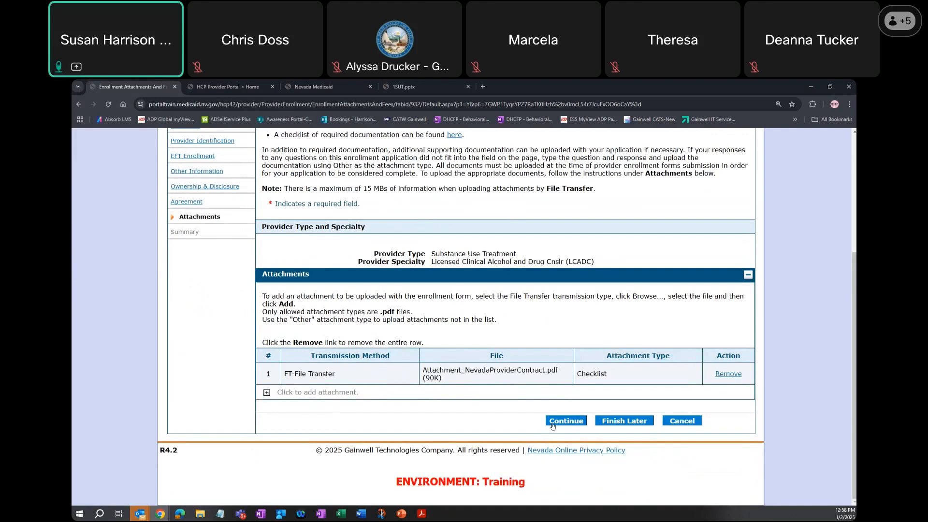
pyautogui.click(560, 421)
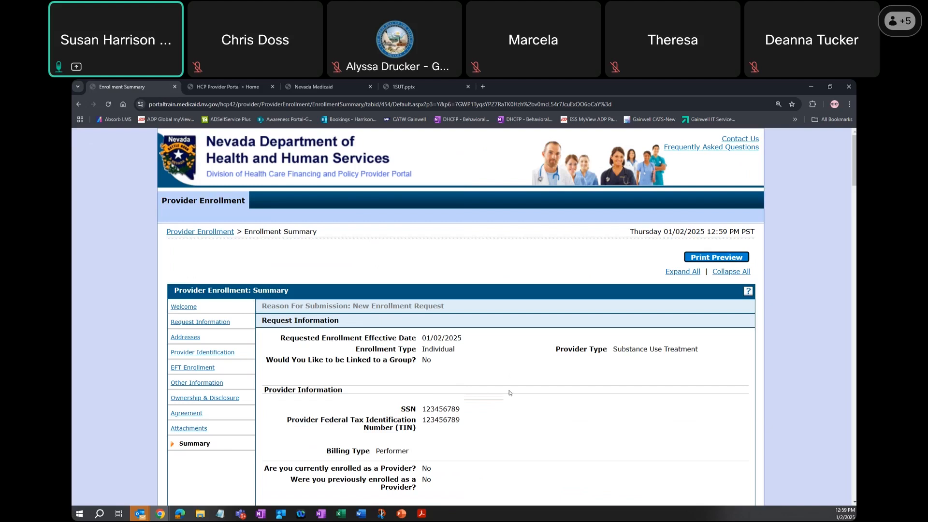
# - Review the enrollment summary through its attachments section, and cancel the provider enrollment application without submitting it
pyautogui.scroll(-3, 509, 393)
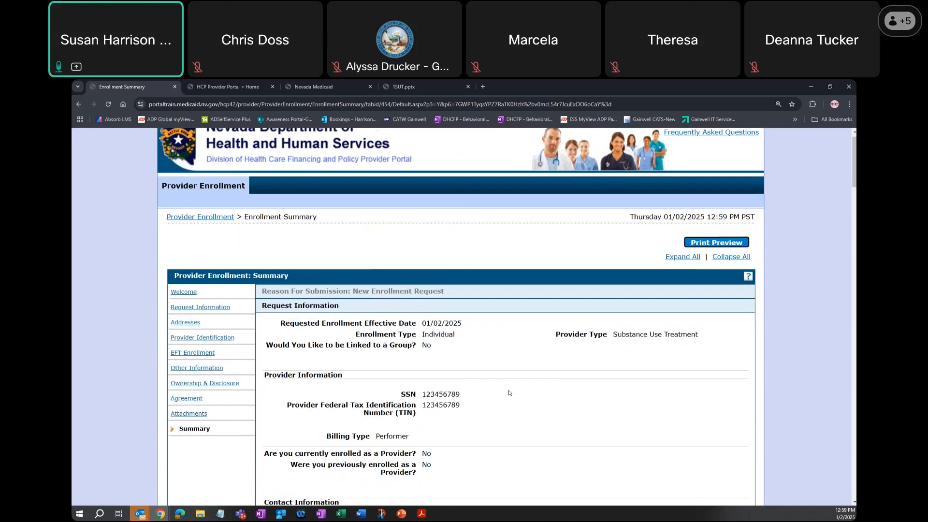
pyautogui.scroll(-20, 649, 391)
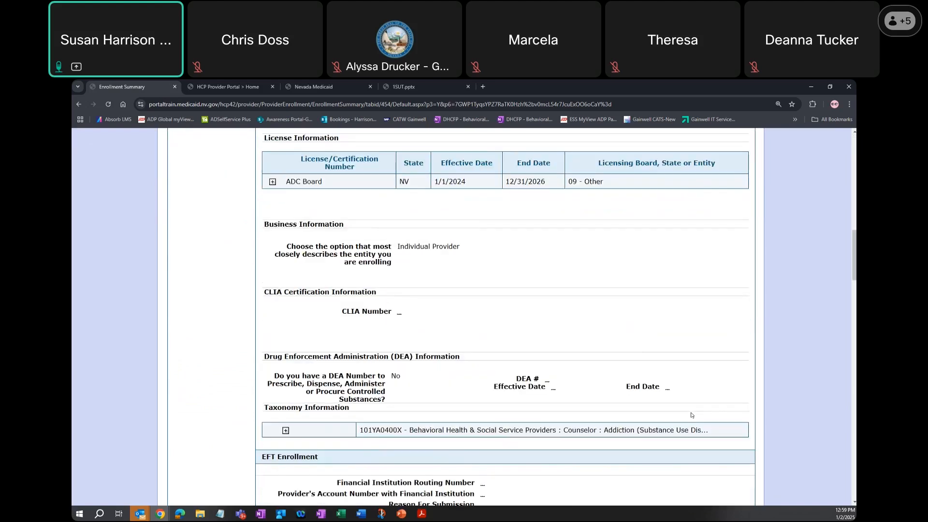
pyautogui.scroll(-20, 690, 414)
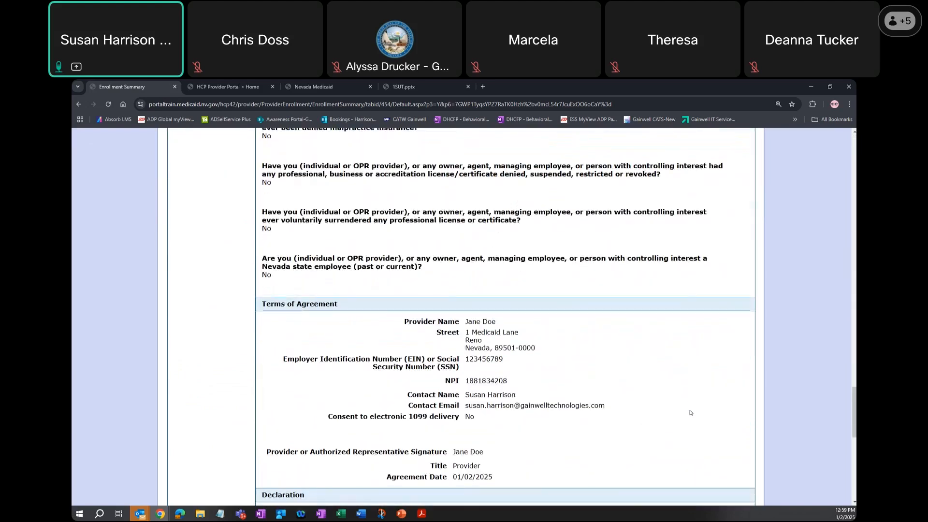
pyautogui.scroll(-3, 691, 412)
pyautogui.click(679, 421)
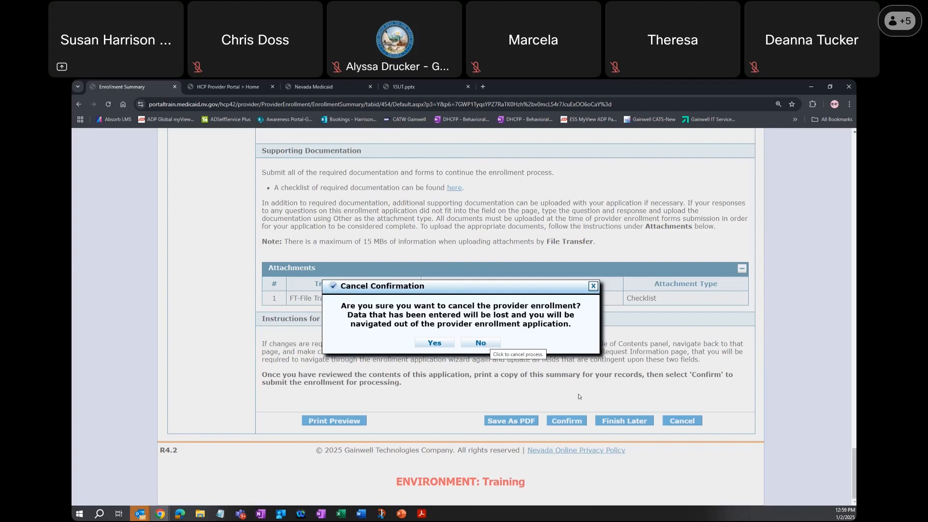
pyautogui.click(435, 343)
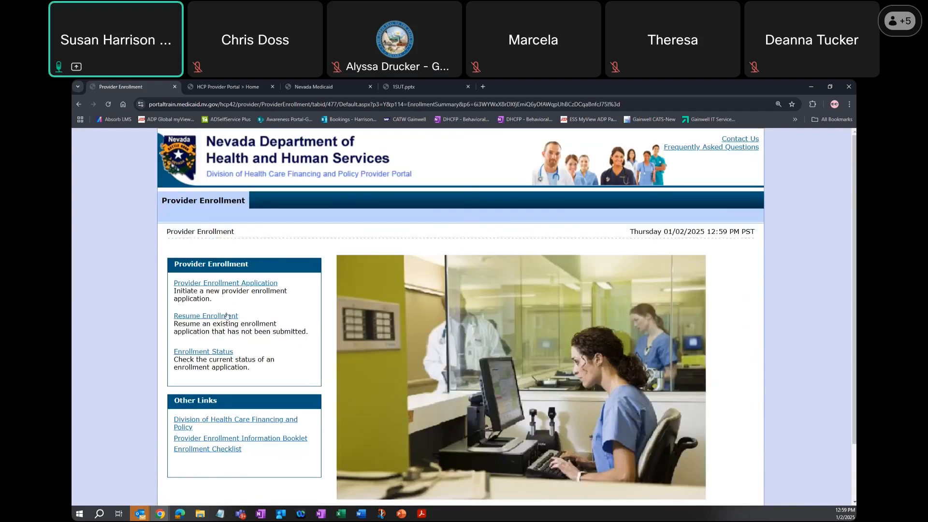
# - Open the Resume Enrollment form and enter the application's tracking number
pyautogui.click(206, 317)
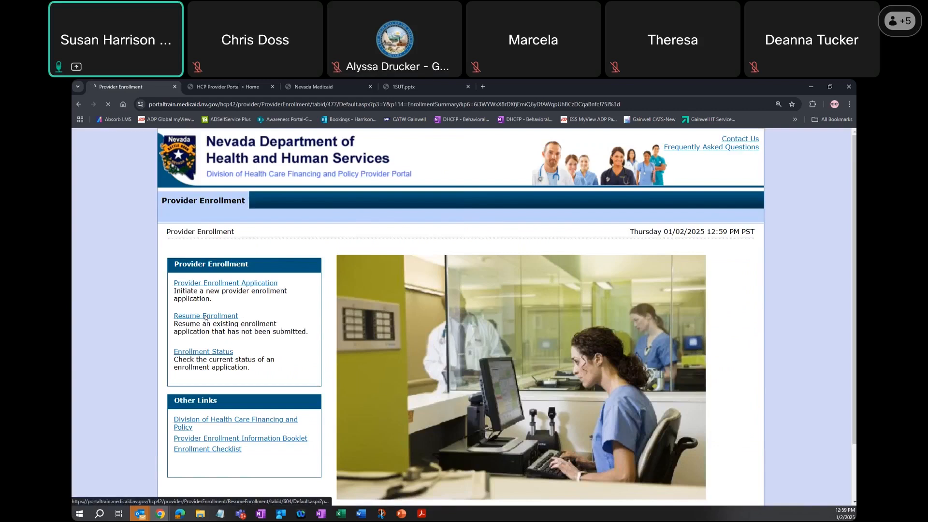
pyautogui.hotkey('alt', 'Tab')
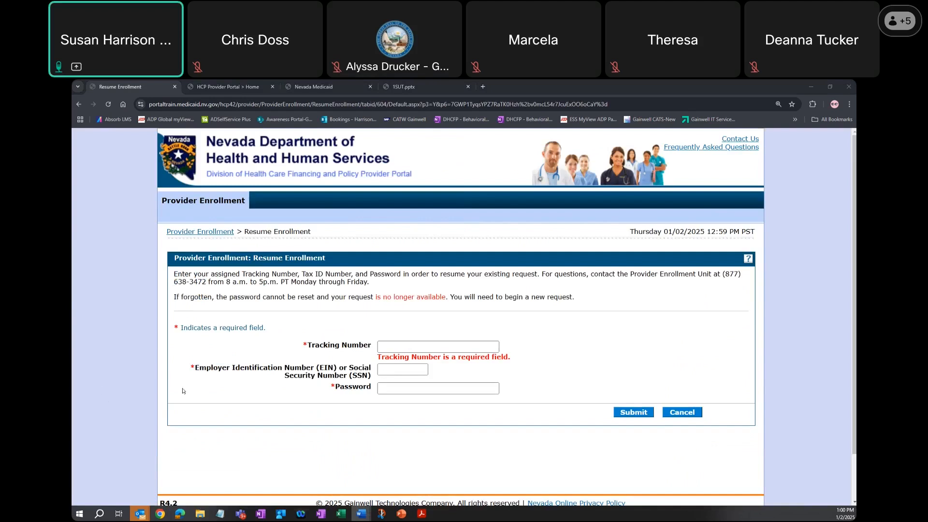
pyautogui.click(392, 347)
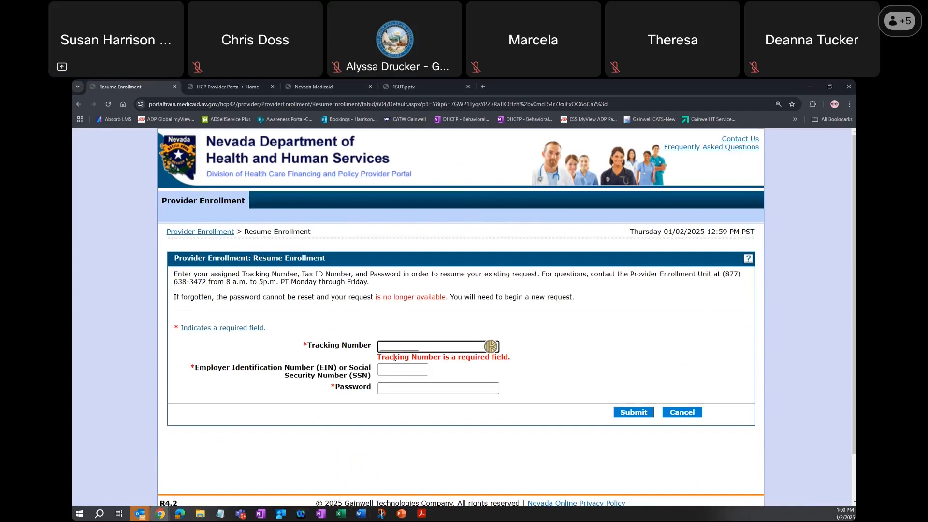
pyautogui.write('1')
pyautogui.write('4666')
pyautogui.write('3')
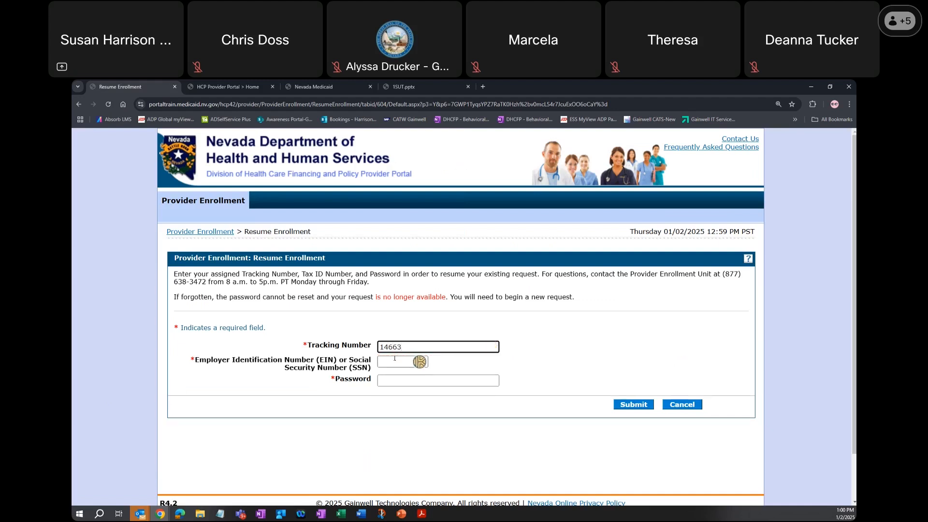
pyautogui.hotkey('ctrl', 'a')
pyautogui.write('881234')
pyautogui.tripleClick(400, 341)
pyautogui.doubleClick(400, 343)
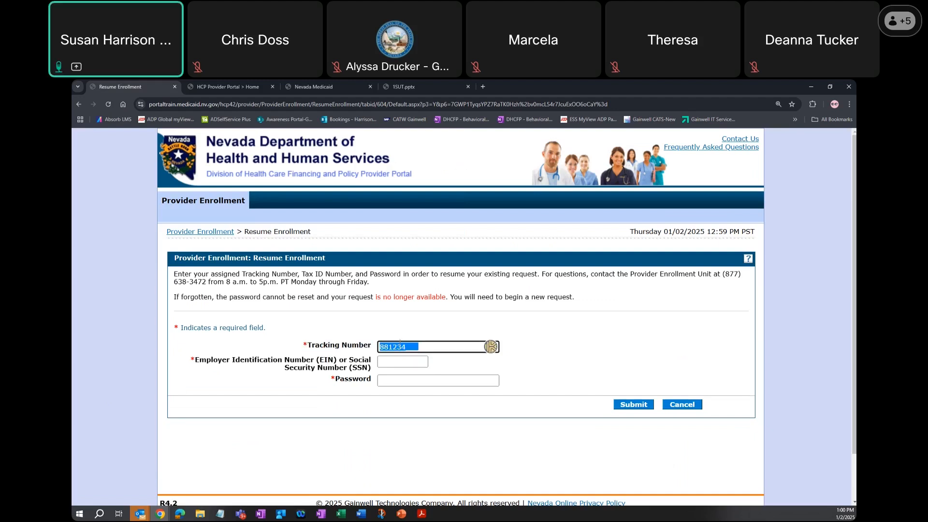
pyautogui.write('14663')
pyautogui.press('Tab')
pyautogui.press('Tab')
pyautogui.hotkey('shift', 'Tab')
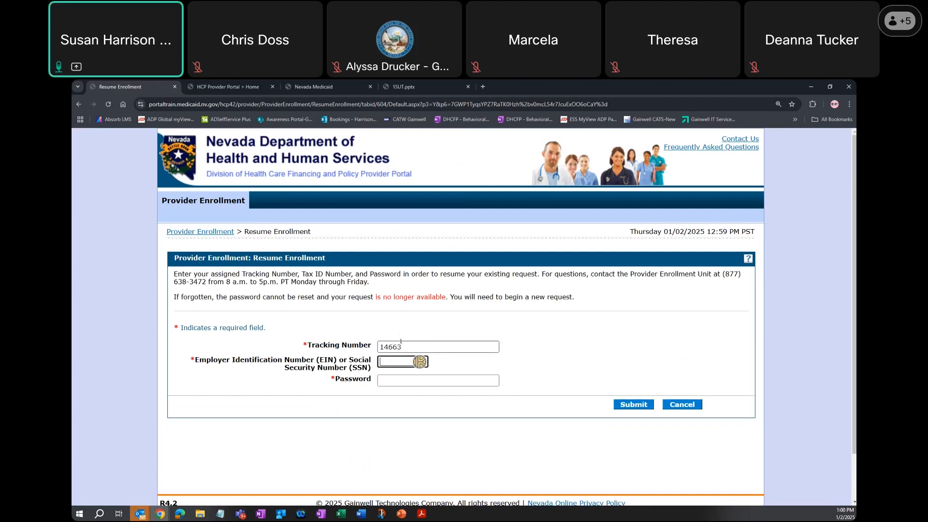
# - Enter the group's tax ID number and the application password, and submit the resume request
pyautogui.write('881234567')
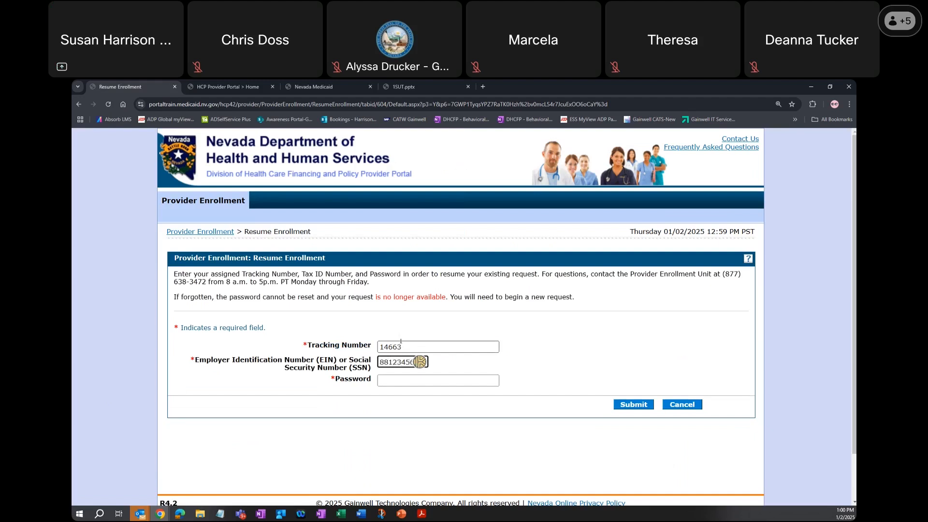
pyautogui.press('Tab')
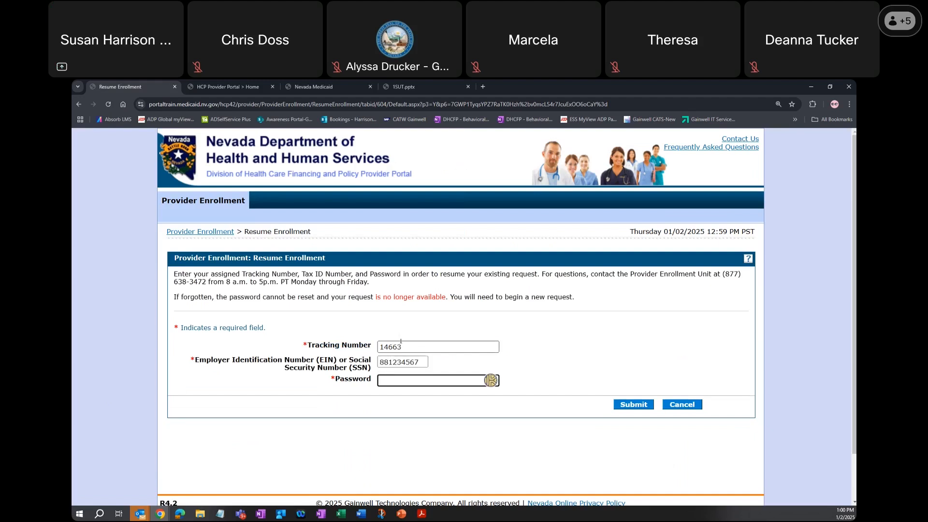
pyautogui.write('••••••••••')
pyautogui.press('Return')
# - Correct the application's tracking number, re-enter the application password, and resubmit the resume request
pyautogui.click(390, 347)
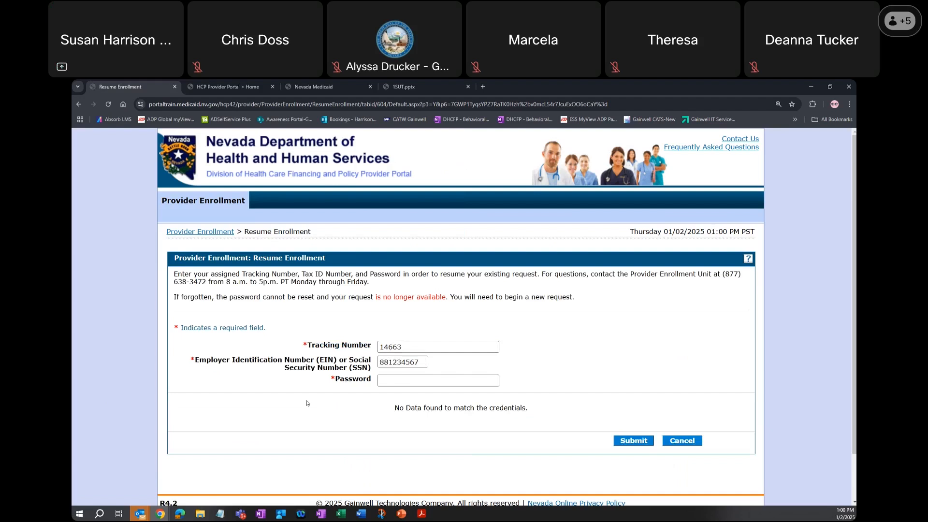
pyautogui.doubleClick(386, 347)
pyautogui.write('146663')
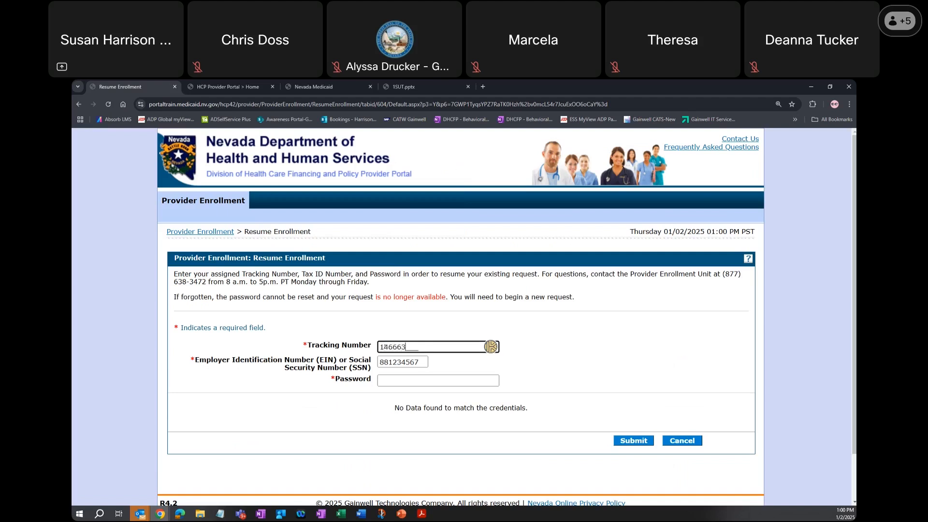
pyautogui.press('Tab')
pyautogui.press('Tab')
pyautogui.write('**********')
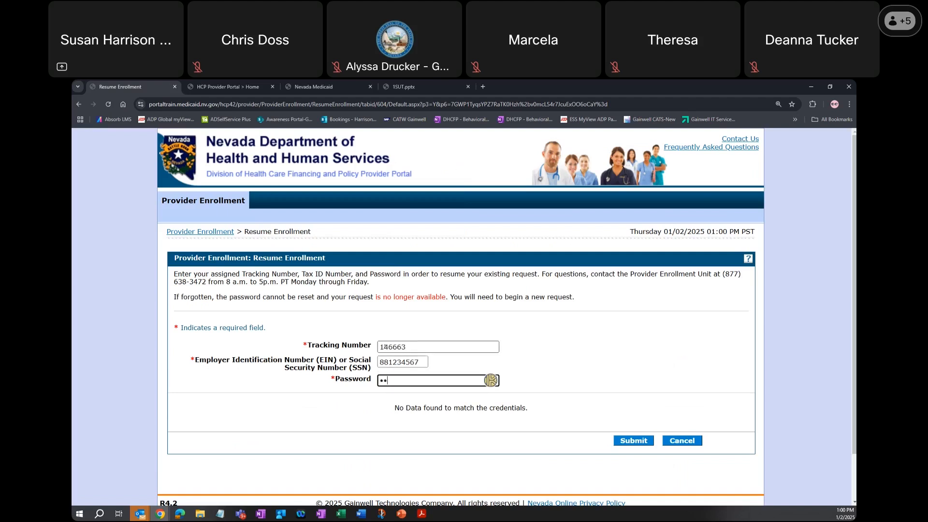
pyautogui.press('Return')
# - Enter the application password again to resume the saved enrollment, and continue past the Welcome page to Request Information
pyautogui.click(385, 380)
pyautogui.write('***********')
pyautogui.press('Return')
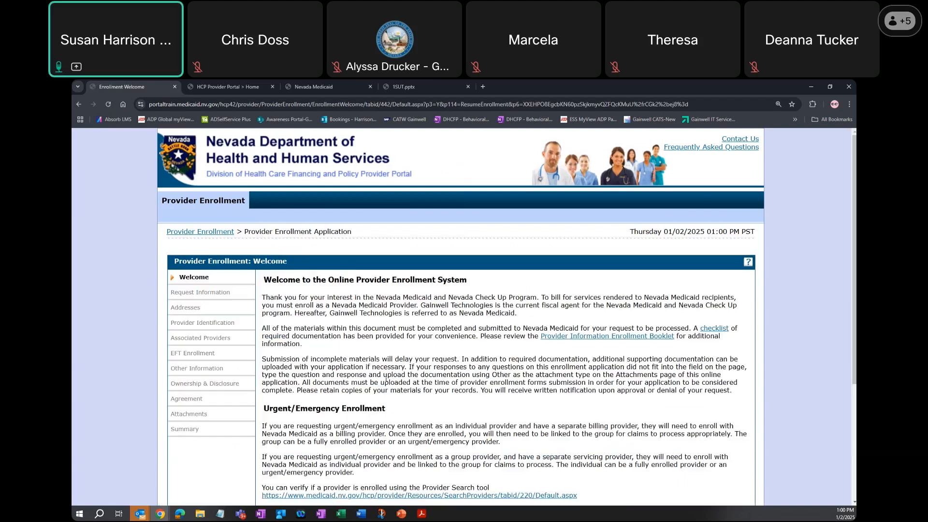
pyautogui.scroll(-4, 525, 359)
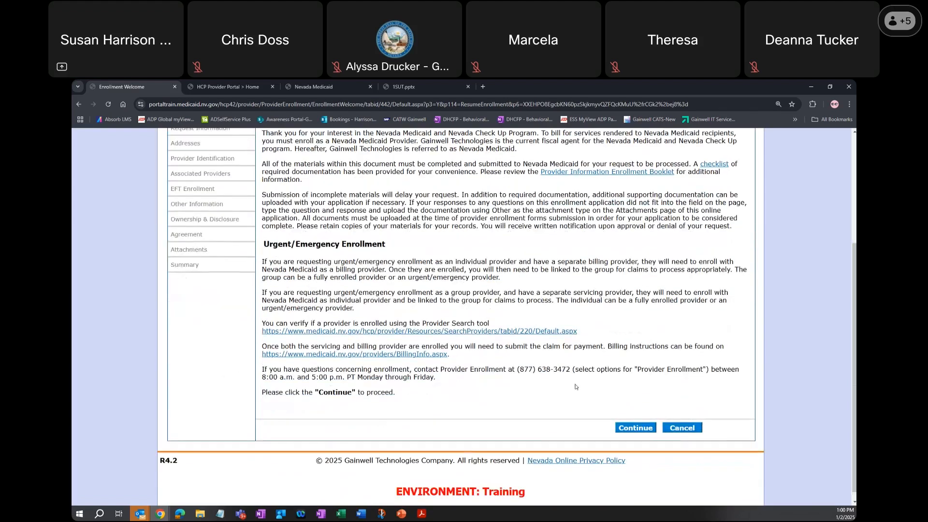
pyautogui.click(644, 419)
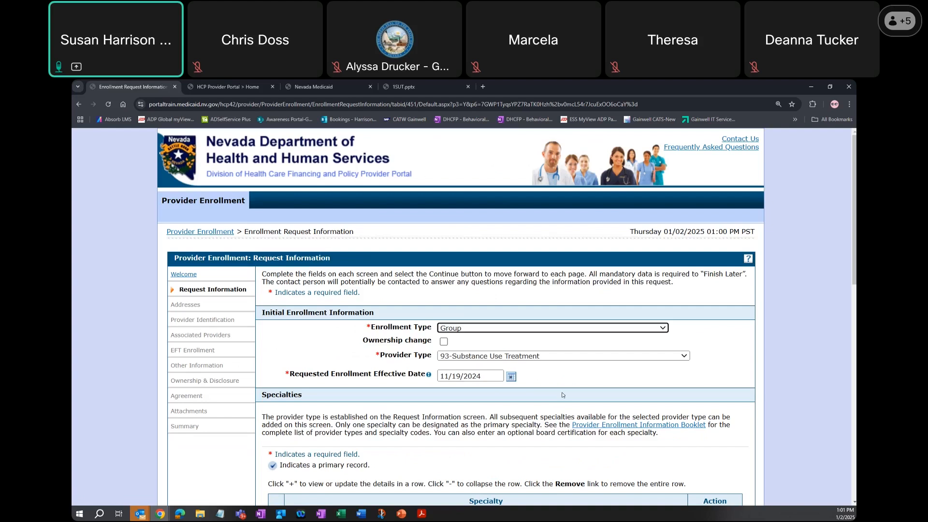
# - Remove the ASAM Level 2.1, Outpatient Behavioral Health Services and Substance Use Treatment Clinic specialties from the application
pyautogui.scroll(-1, 562, 395)
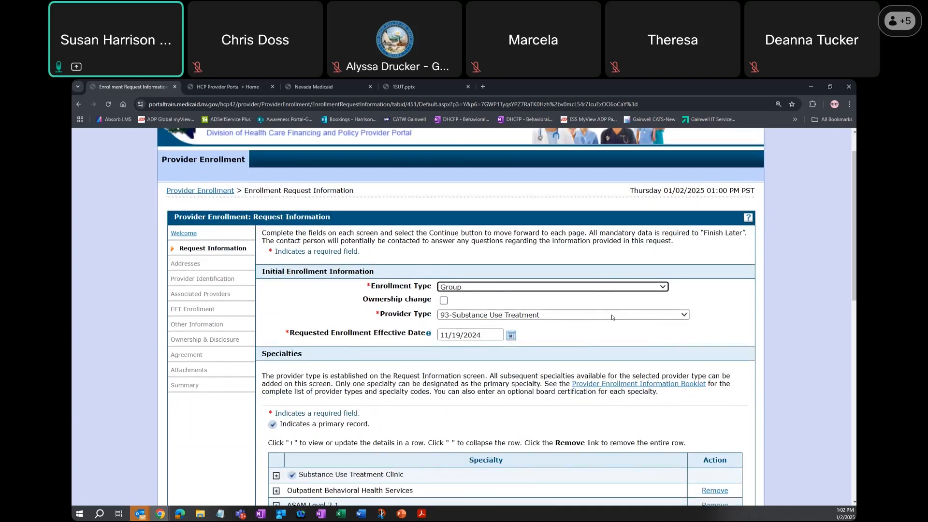
pyautogui.scroll(-2, 614, 333)
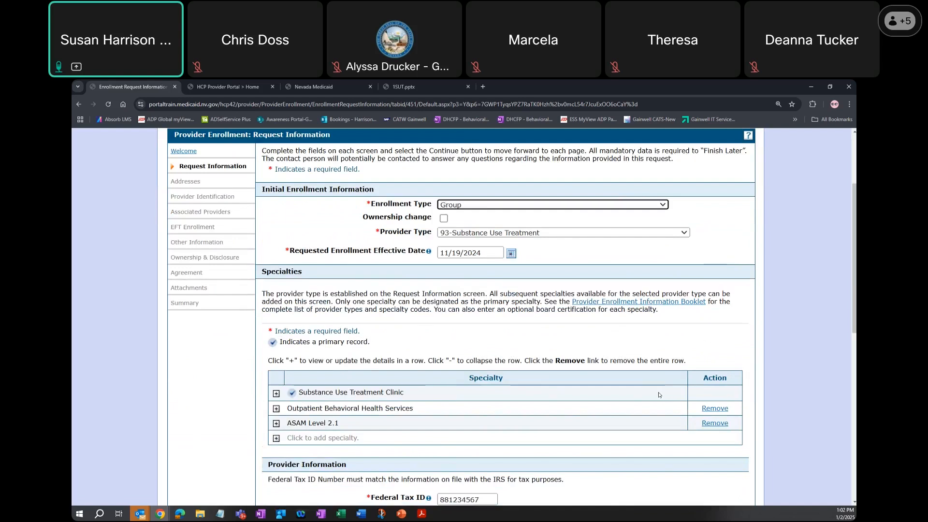
pyautogui.click(715, 423)
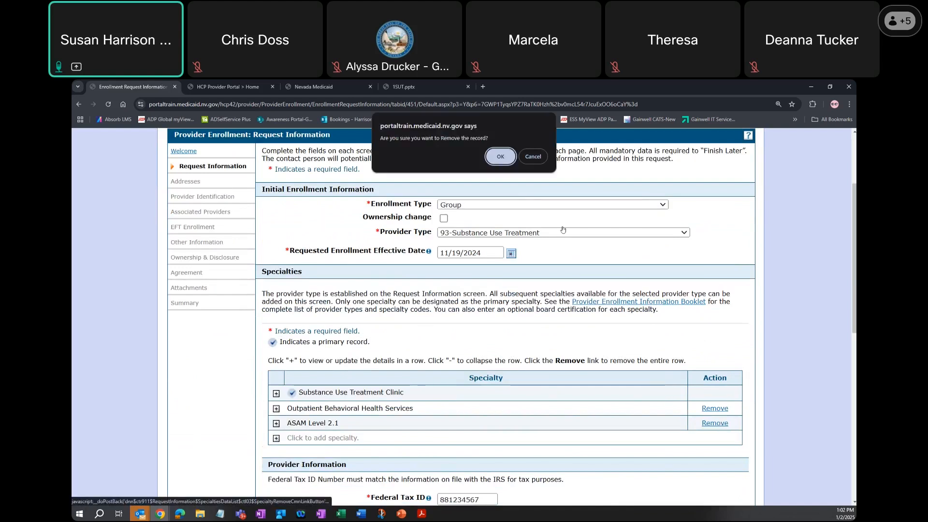
pyautogui.click(497, 160)
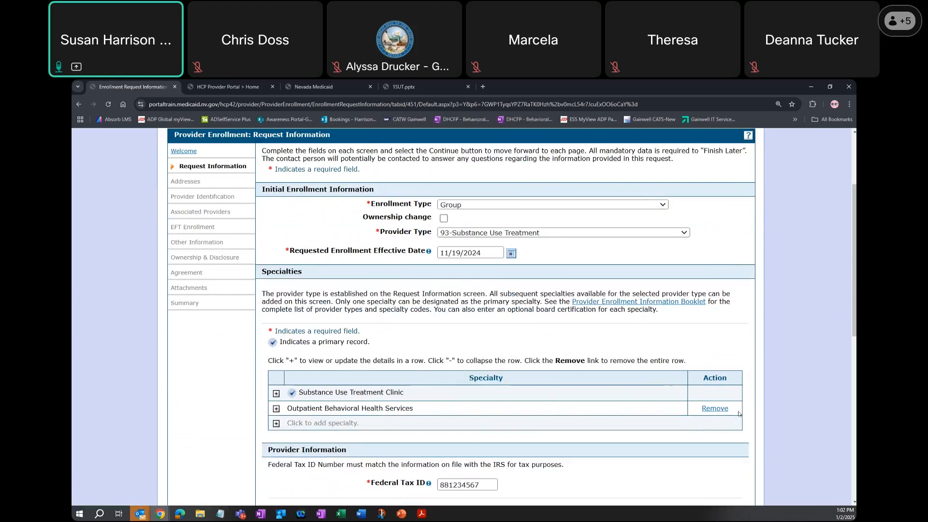
pyautogui.click(721, 409)
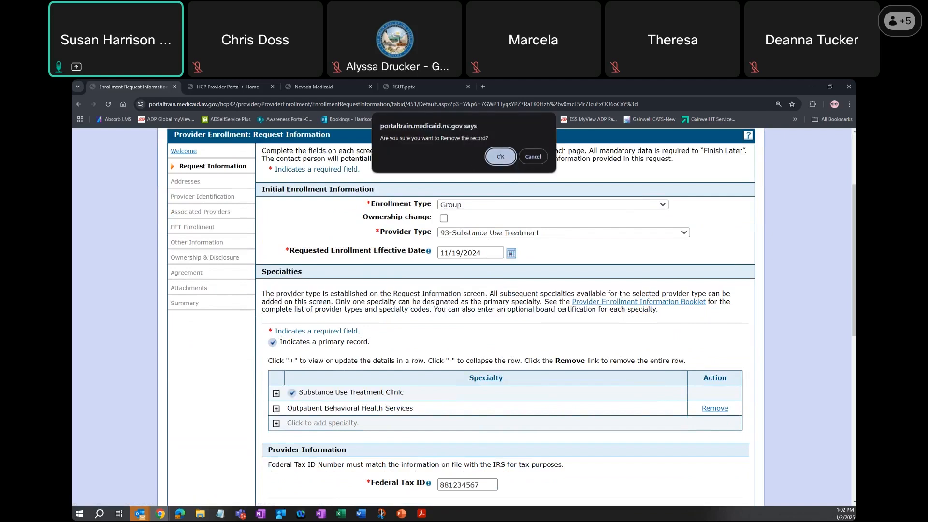
pyautogui.click(501, 158)
pyautogui.click(715, 393)
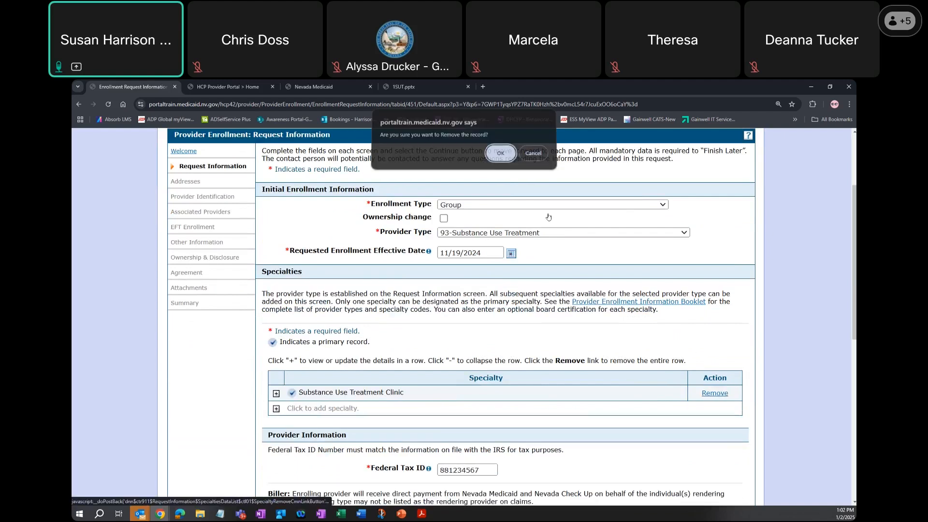
pyautogui.click(503, 160)
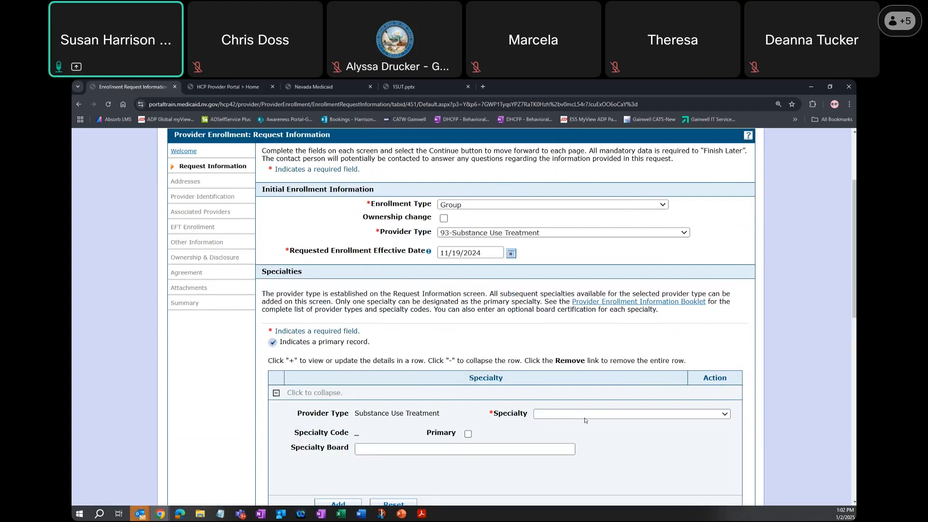
# - Add Substance Use Treatment Clinic as the primary specialty
pyautogui.click(614, 415)
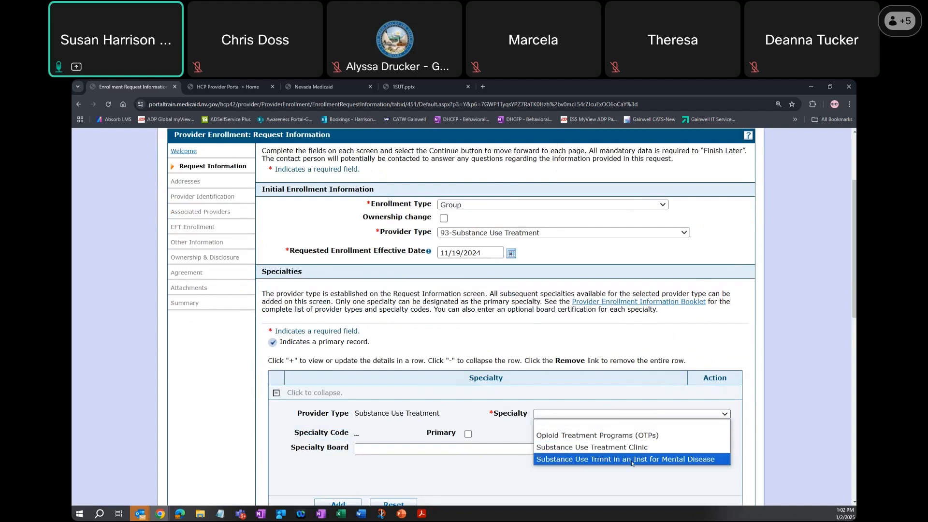
pyautogui.click(652, 447)
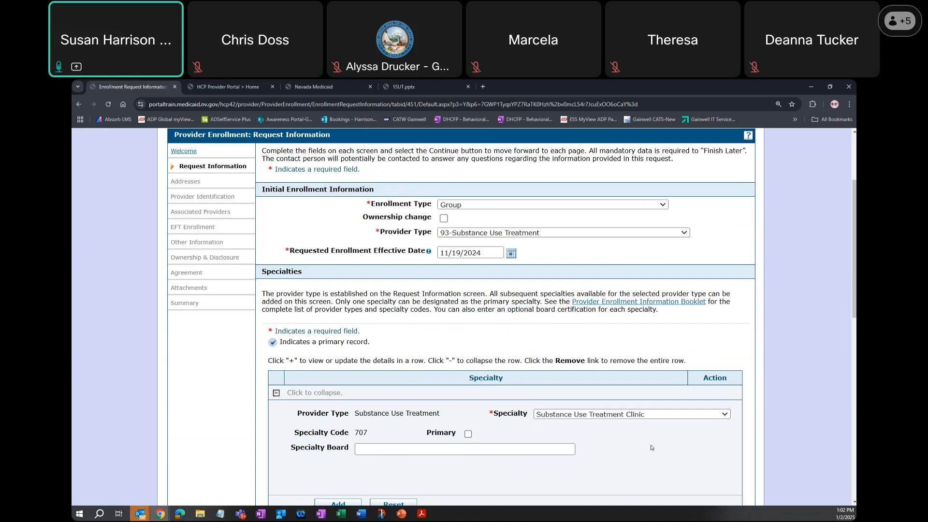
pyautogui.doubleClick(358, 433)
pyautogui.click(368, 437)
pyautogui.scroll(-2, 368, 436)
pyautogui.click(339, 381)
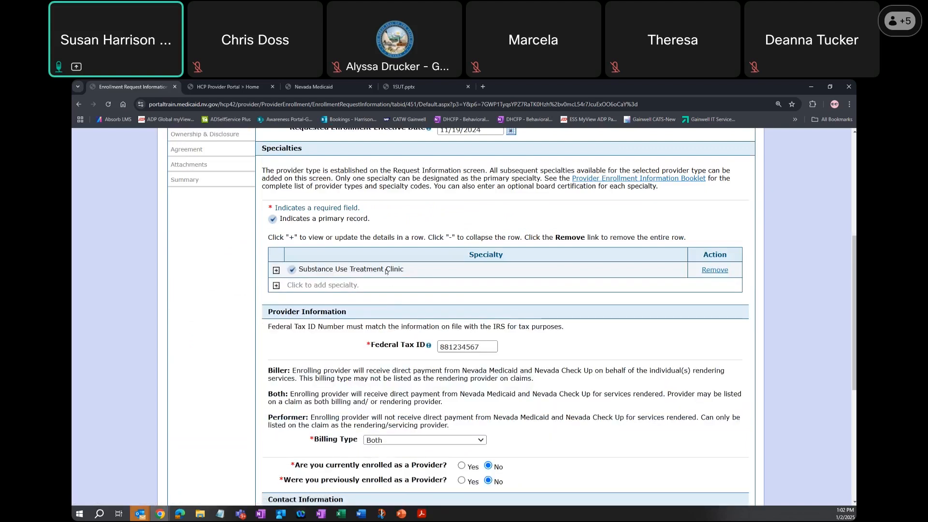
# - Add Outpatient Behavioral Health Services as an additional specialty
pyautogui.click(277, 286)
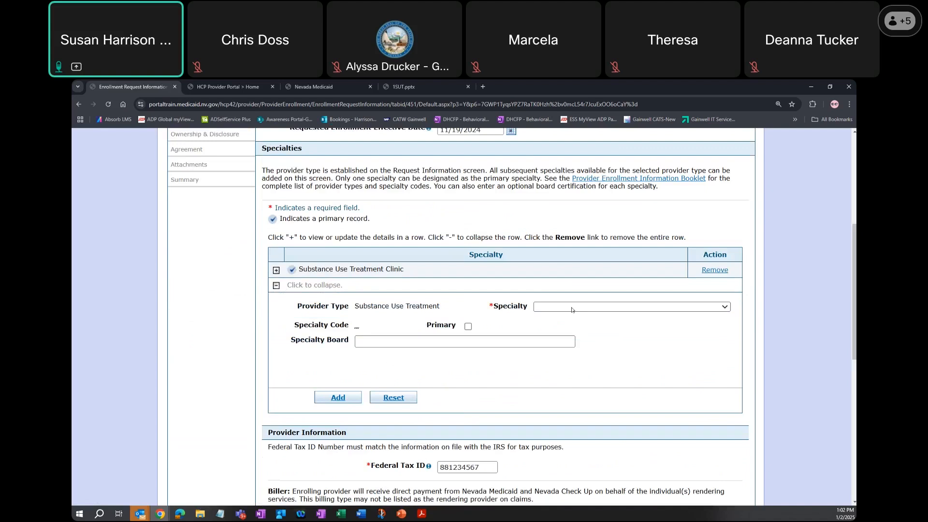
pyautogui.click(571, 311)
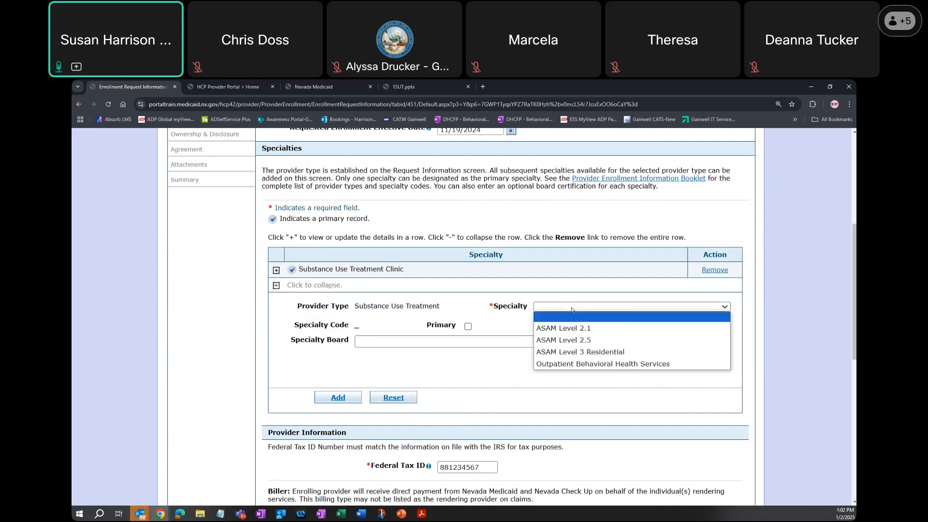
pyautogui.click(589, 365)
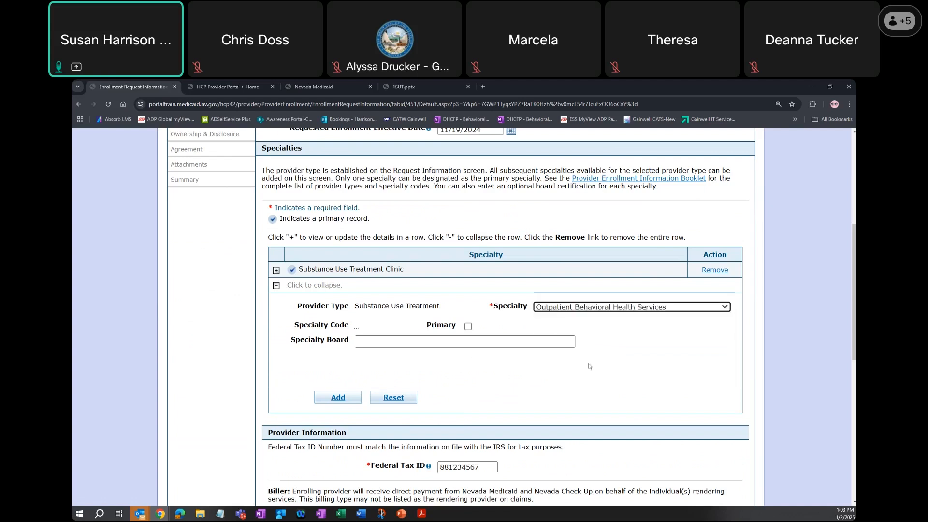
pyautogui.click(333, 399)
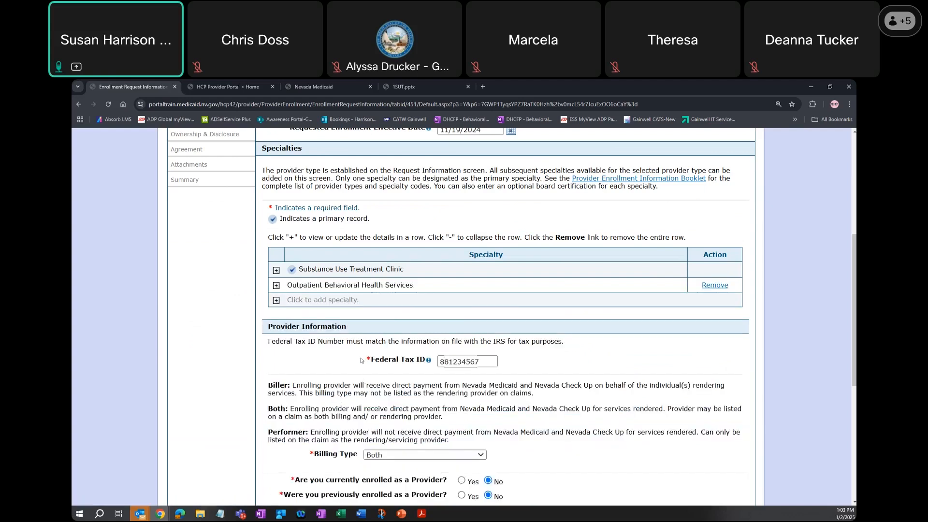
# - Add ASAM Level 2.1 and ASAM Level 2.5 as further specialties
pyautogui.click(276, 300)
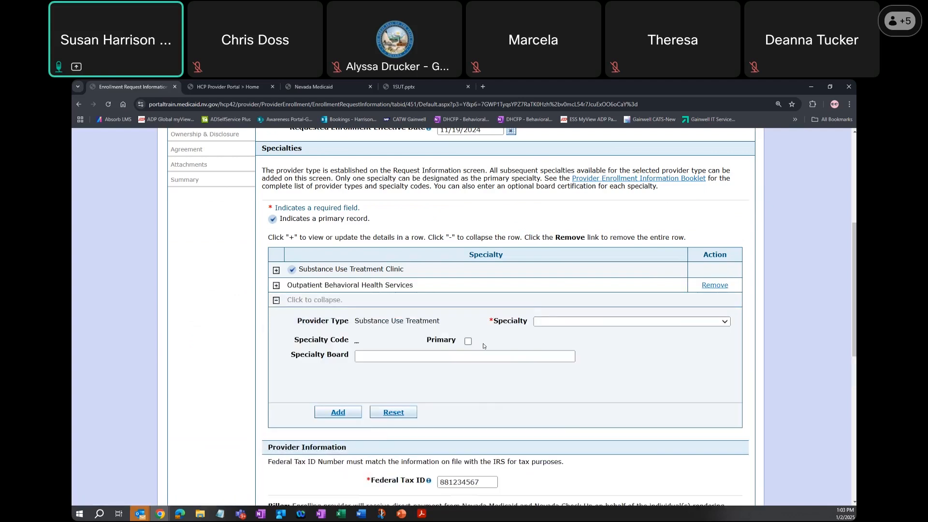
pyautogui.click(603, 323)
pyautogui.click(595, 340)
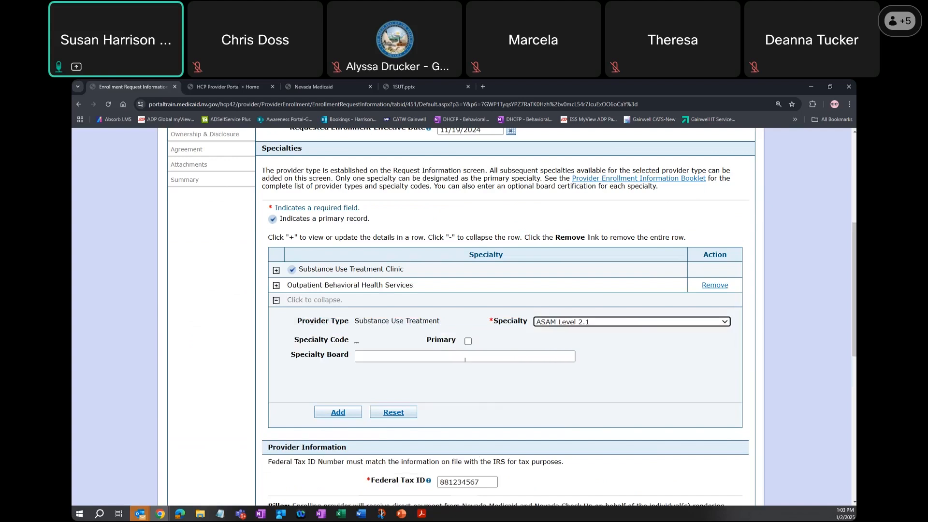
pyautogui.click(345, 411)
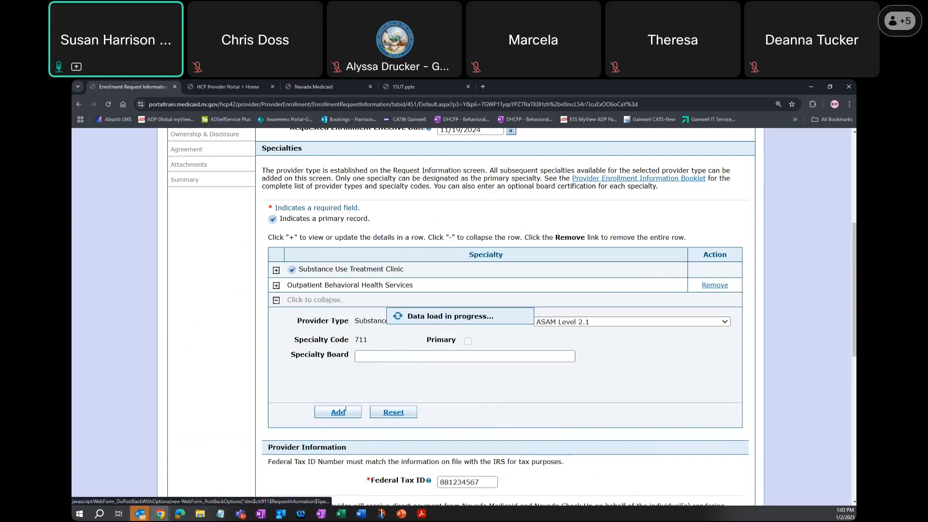
pyautogui.click(277, 316)
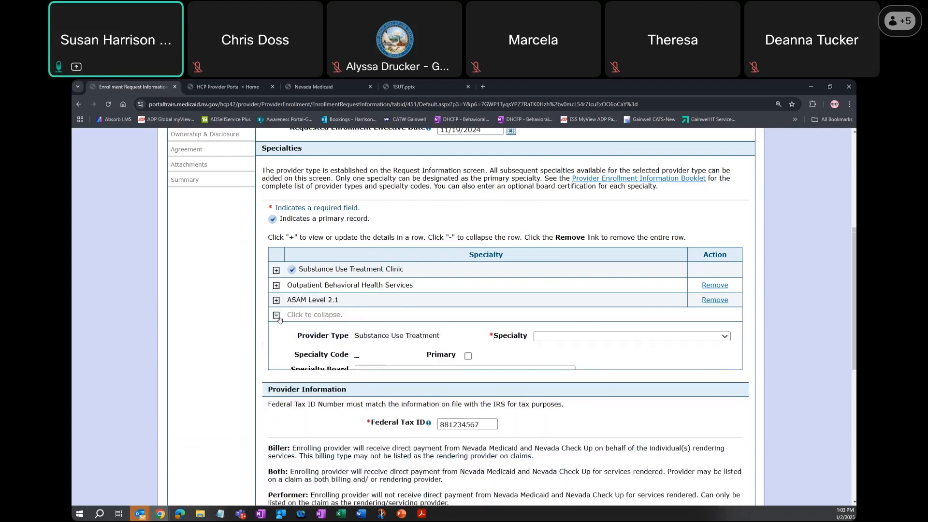
pyautogui.click(603, 337)
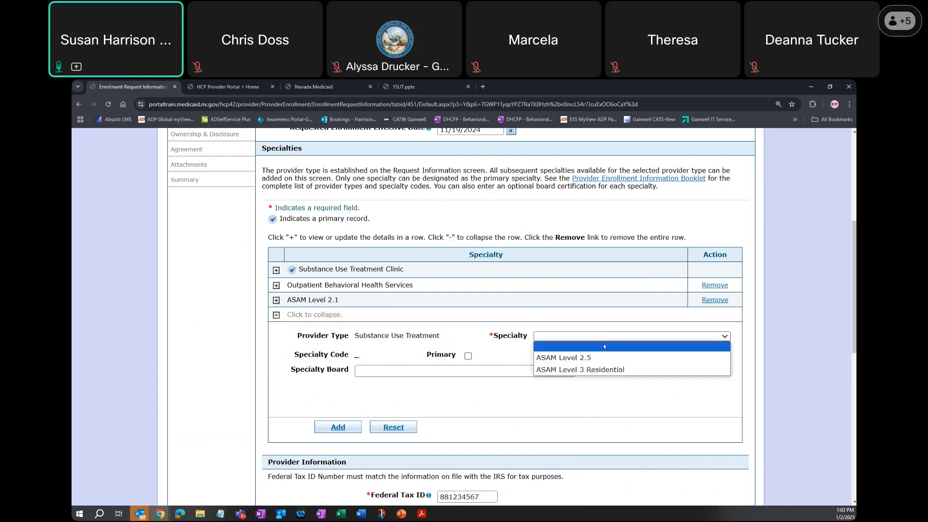
pyautogui.click(603, 358)
pyautogui.click(337, 427)
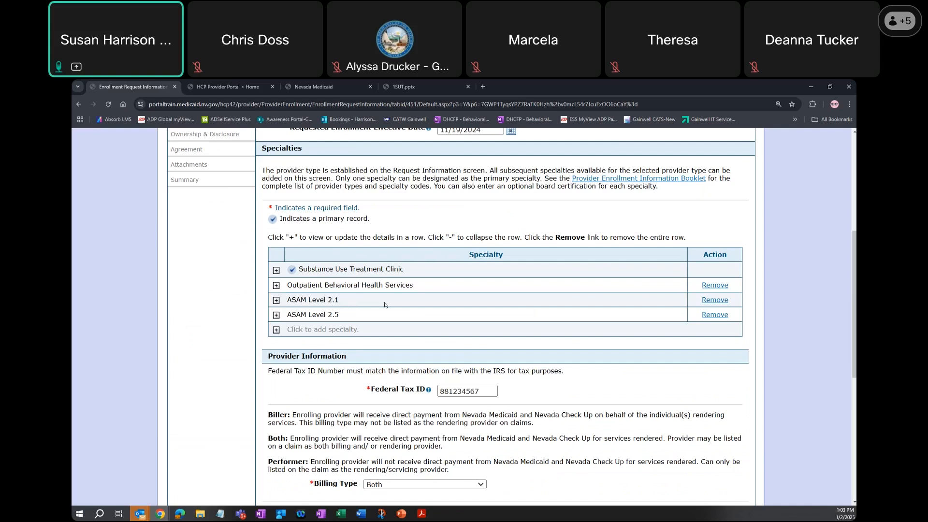
pyautogui.scroll(-1, 384, 305)
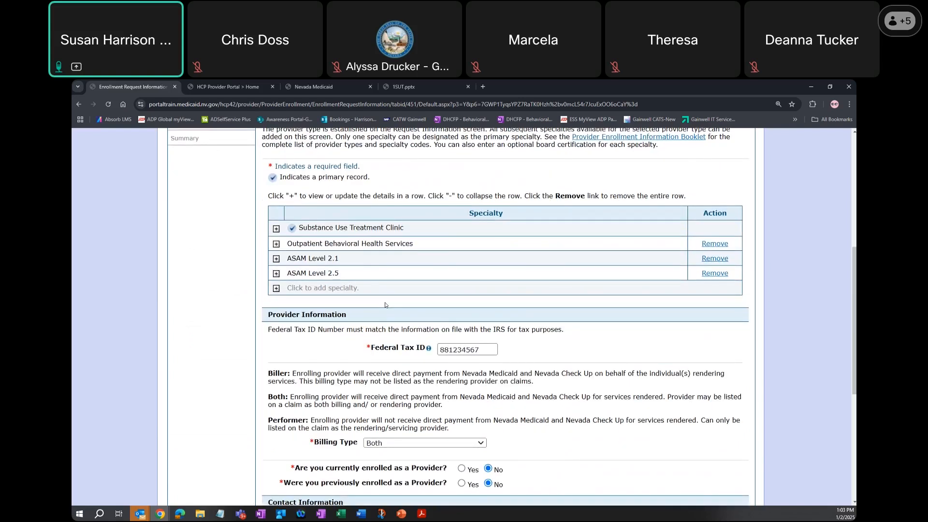
# - Review the Billing Type field and the current and previous provider enrollment questions under Provider Information
pyautogui.scroll(-2, 384, 304)
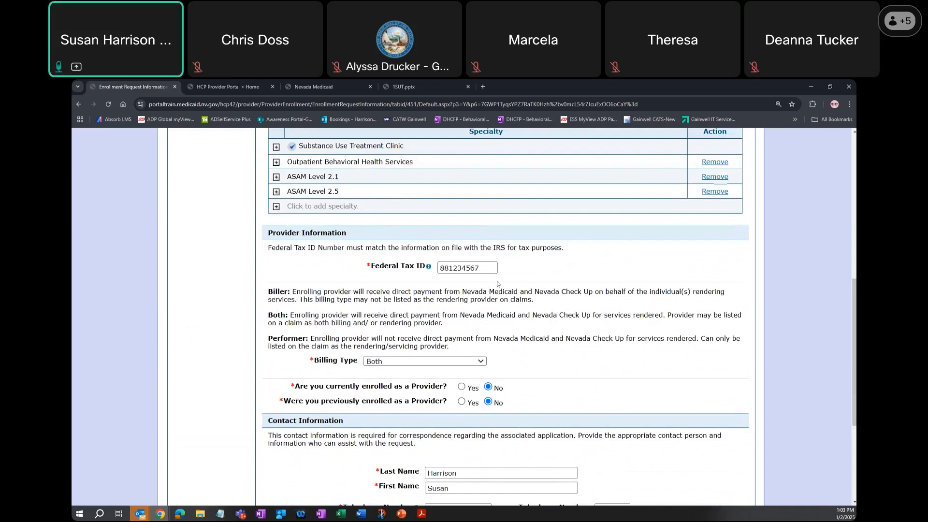
pyautogui.moveTo(295, 386); pyautogui.dragTo(430, 390)
pyautogui.moveTo(284, 401); pyautogui.dragTo(441, 399)
pyautogui.click(442, 399)
pyautogui.click(483, 362)
pyautogui.click(483, 363)
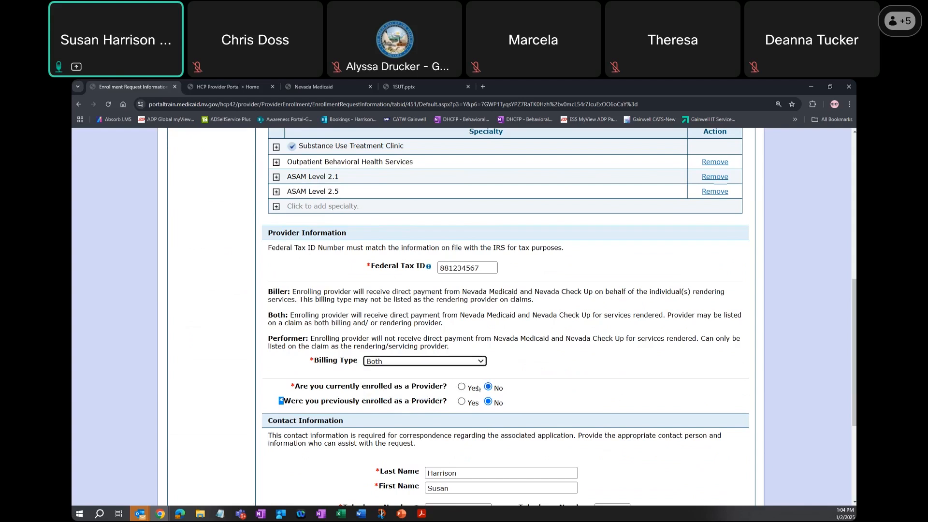
# - Answer Yes to both the current and previous provider enrollment questions, and set both answers back to No
pyautogui.click(462, 387)
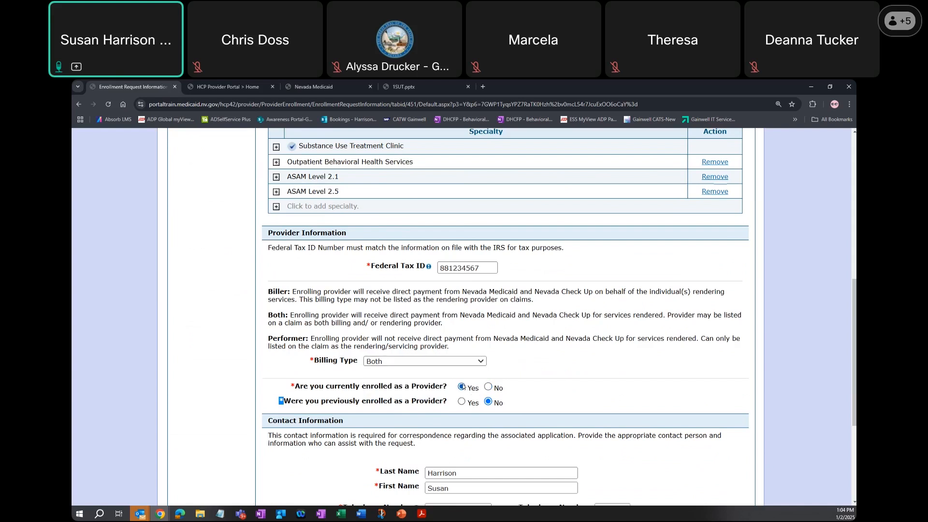
pyautogui.click(462, 402)
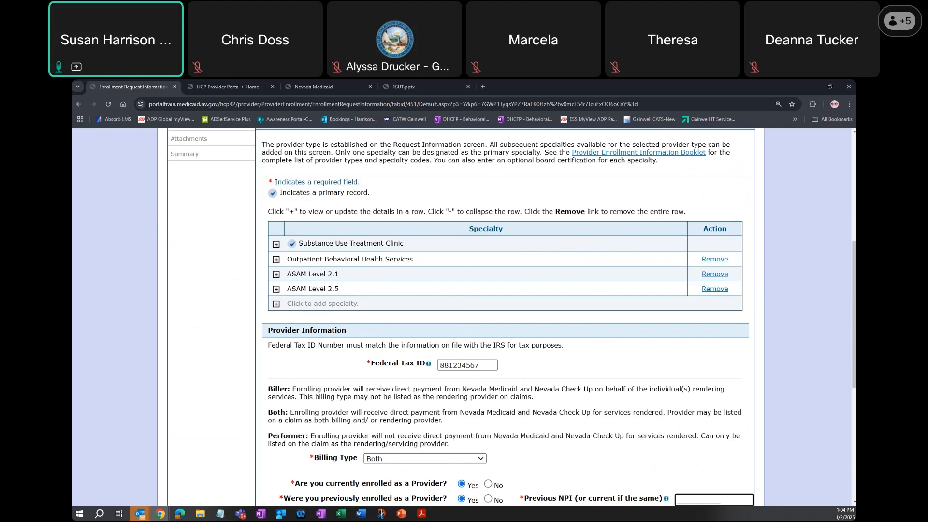
pyautogui.scroll(-3, 573, 389)
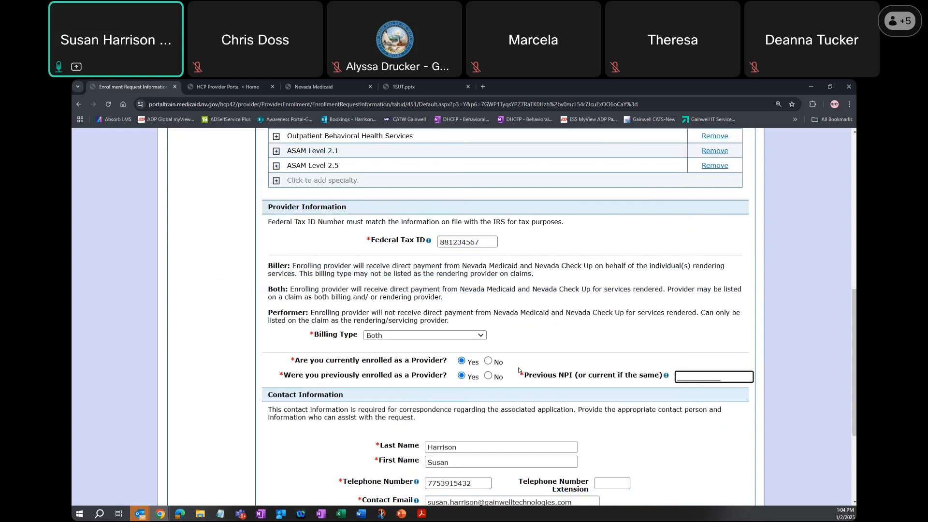
pyautogui.click(488, 361)
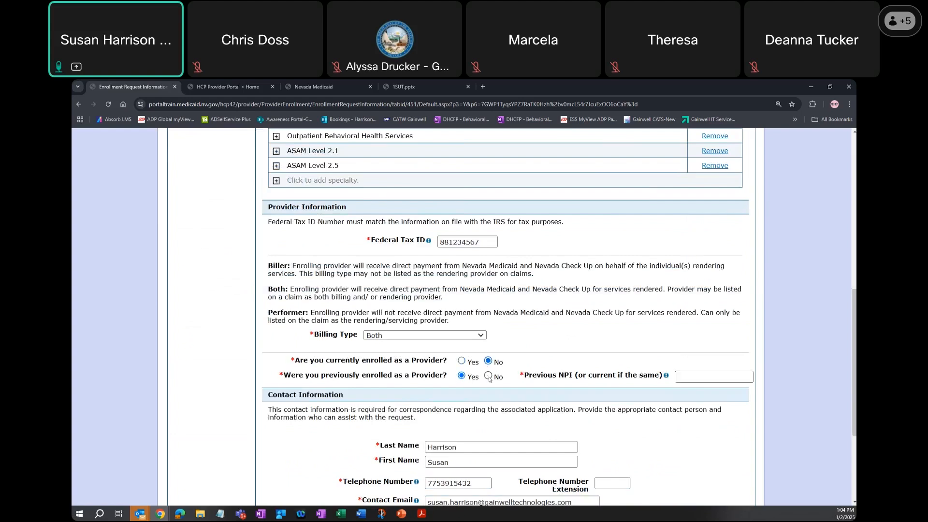
pyautogui.click(488, 377)
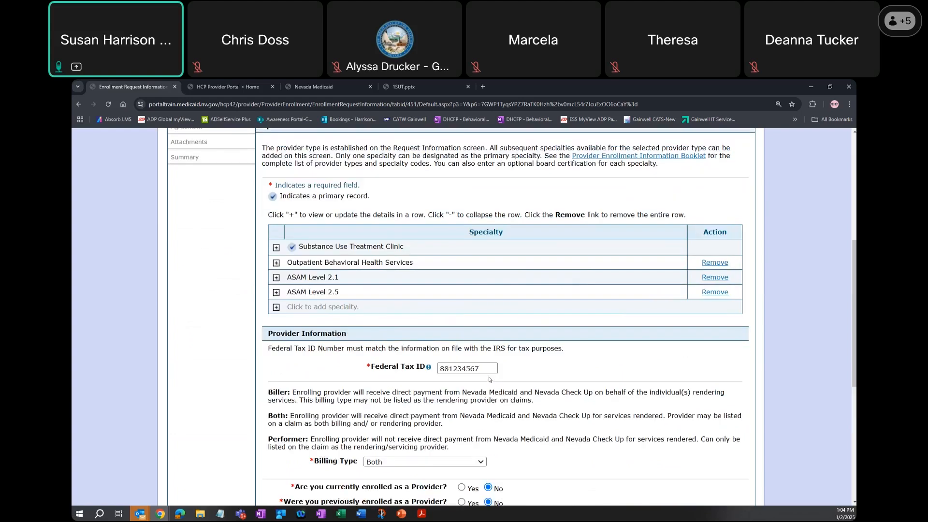
# - Continue past the Request Information and Addresses pages to the Provider Identification page
pyautogui.scroll(-3, 501, 381)
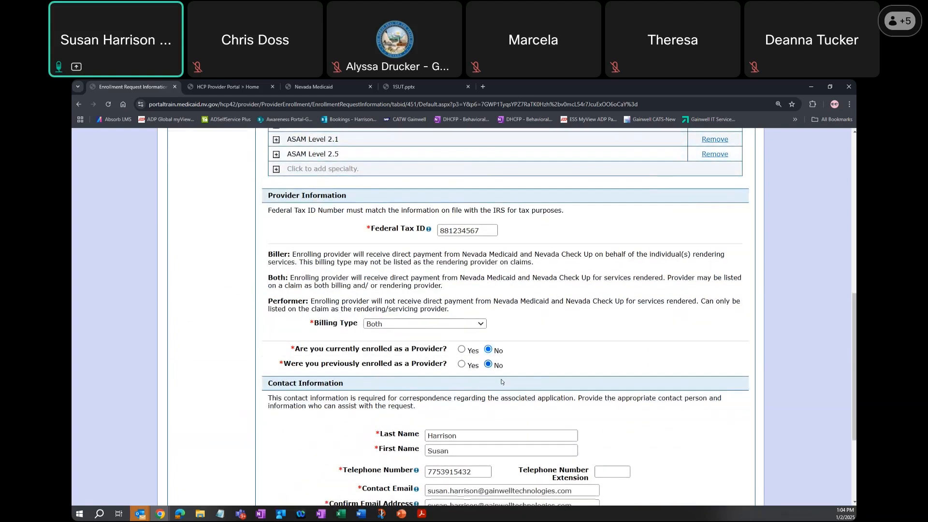
pyautogui.click(572, 455)
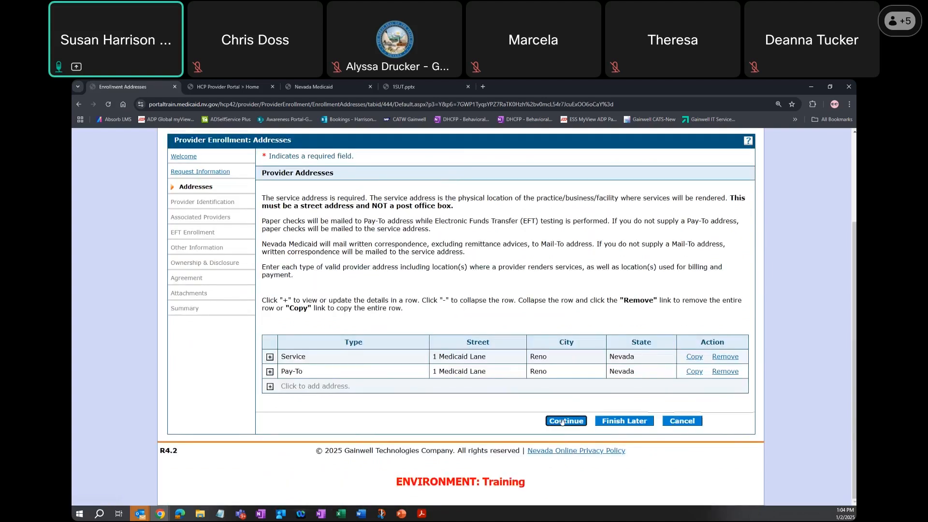
pyautogui.click(564, 421)
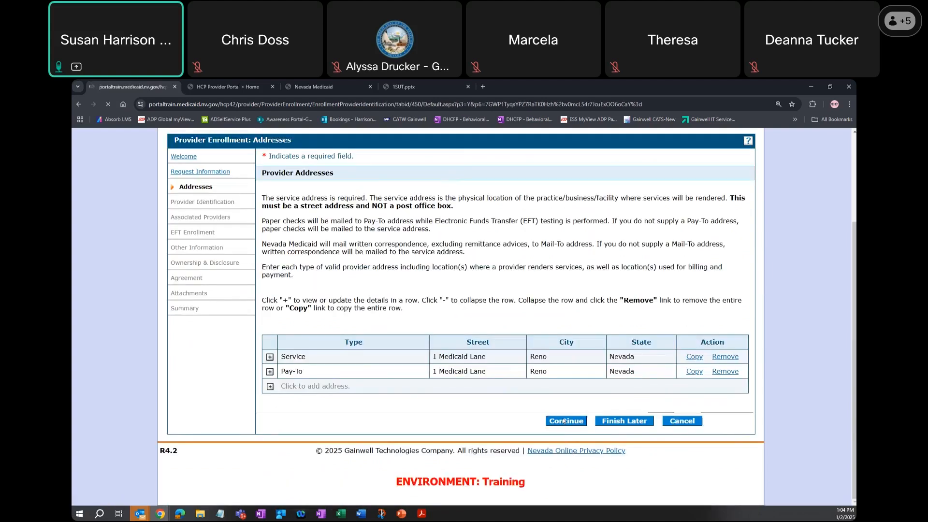
# - Examine the Provider Identification page down to the License table, including the details of the first SAPTA Certification entry
pyautogui.scroll(-3, 574, 412)
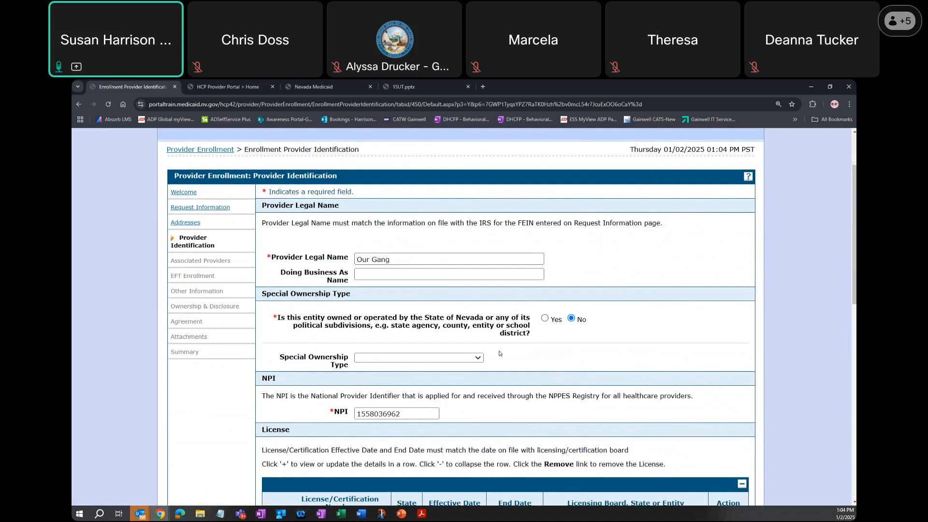
pyautogui.scroll(-1, 484, 363)
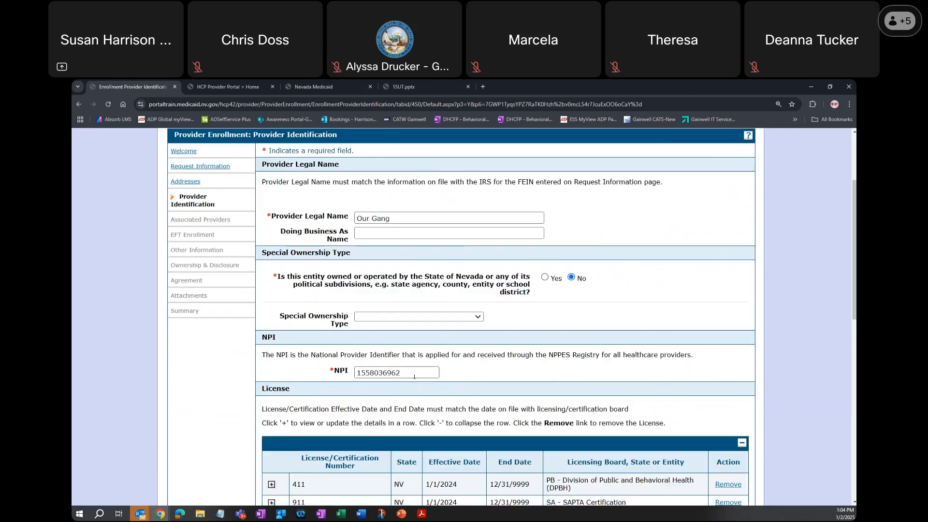
pyautogui.scroll(-1, 414, 372)
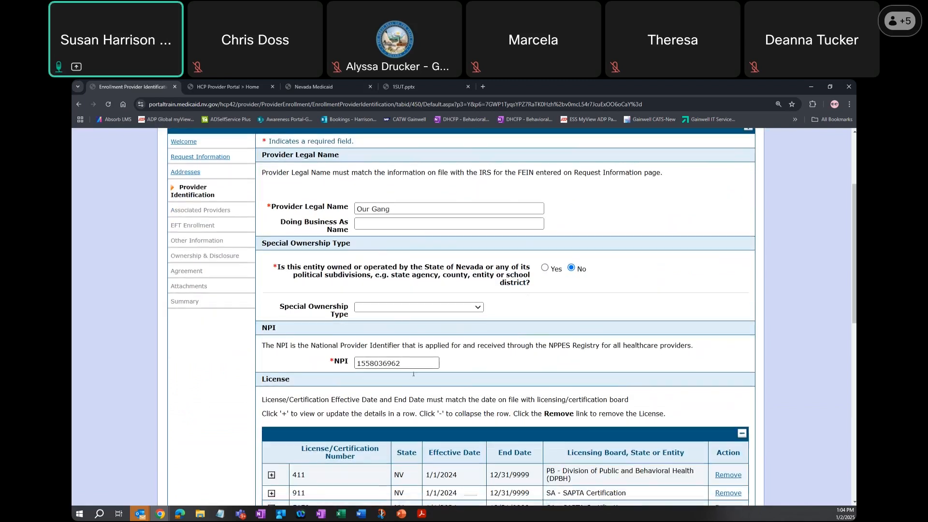
pyautogui.scroll(-3, 413, 374)
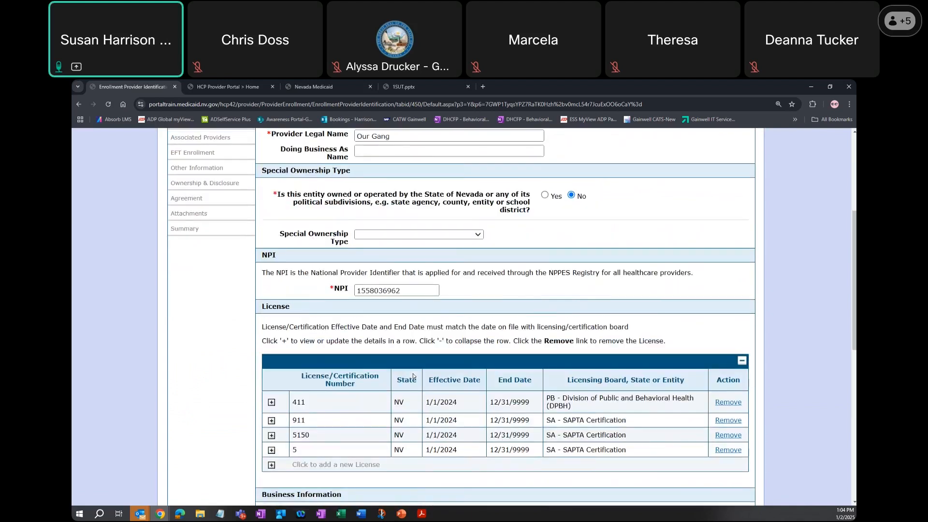
pyautogui.scroll(-1, 413, 376)
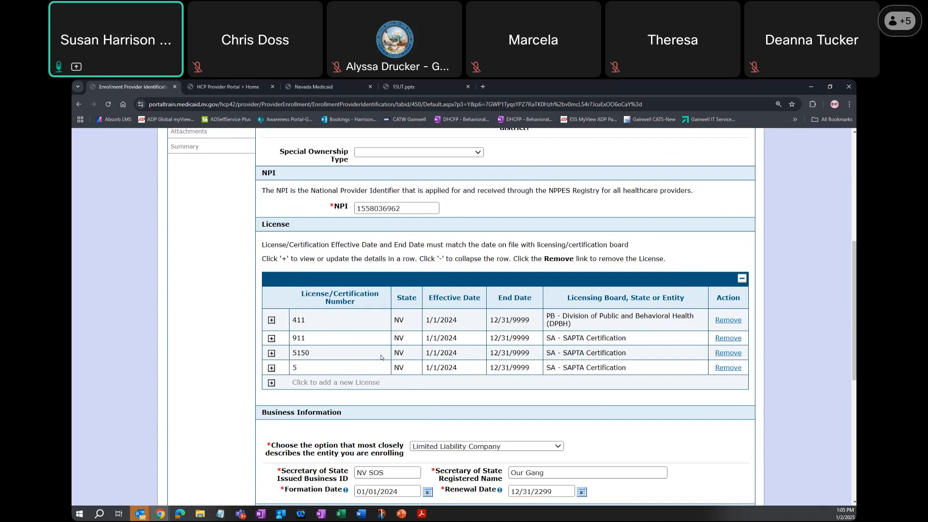
pyautogui.click(272, 338)
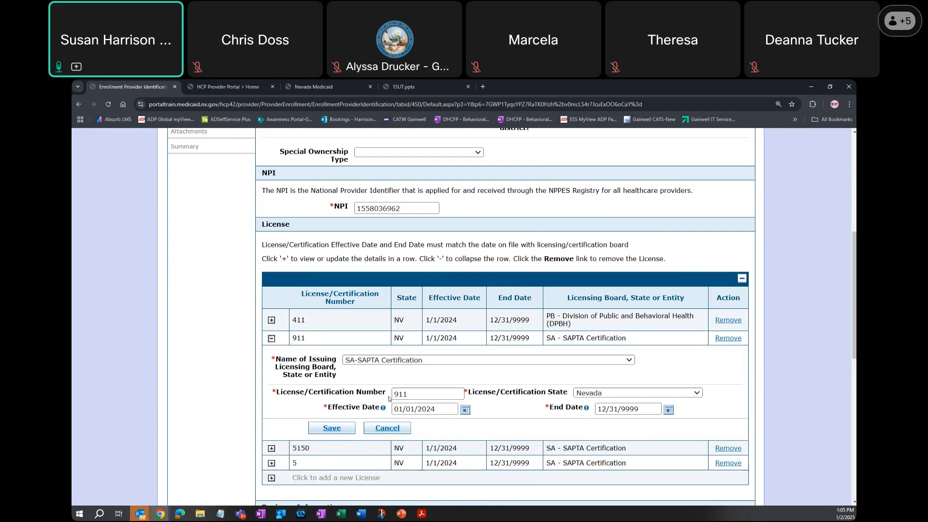
pyautogui.click(394, 409)
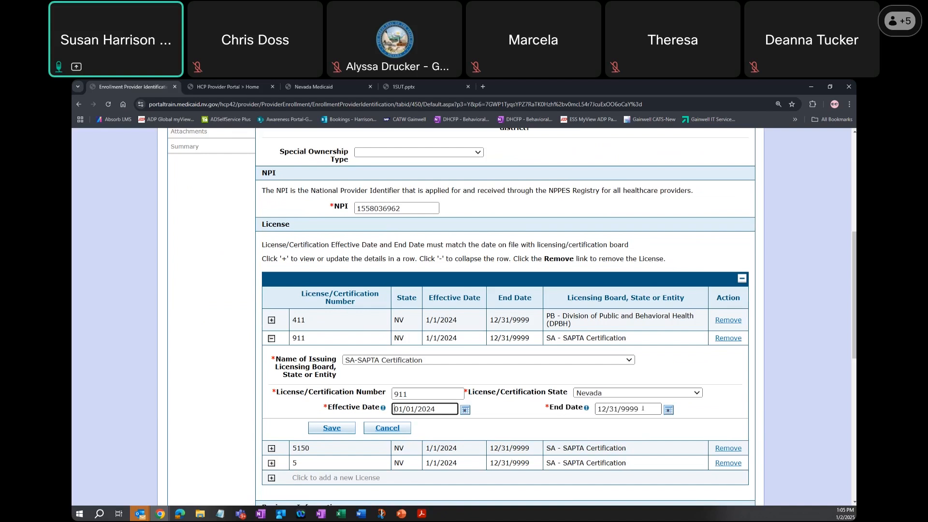
pyautogui.scroll(-1, 643, 408)
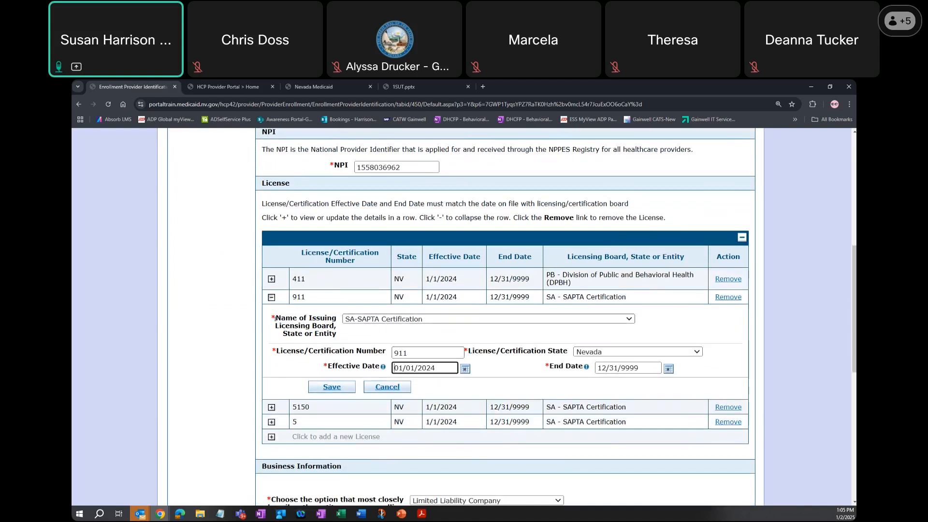
pyautogui.click(271, 297)
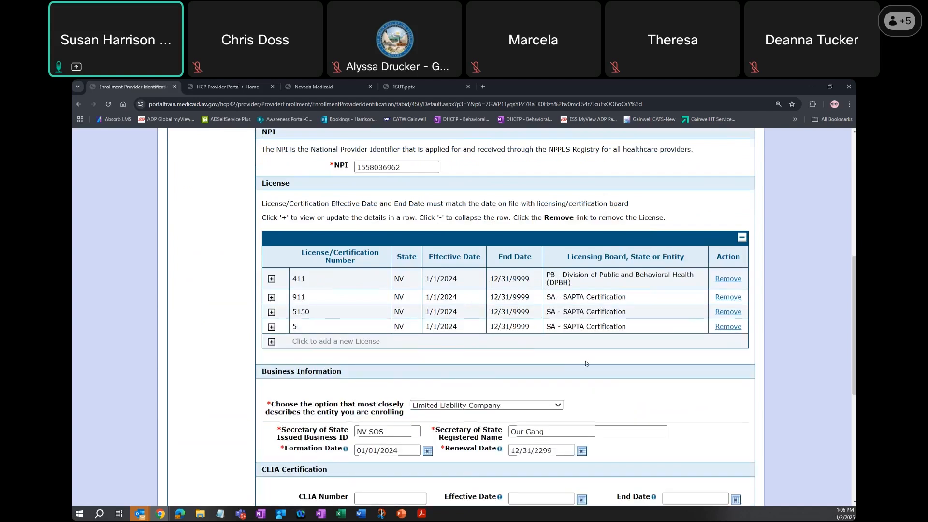
# - Review the available business entity types under Business Information, keeping Limited Liability Company selected
pyautogui.scroll(-2, 594, 360)
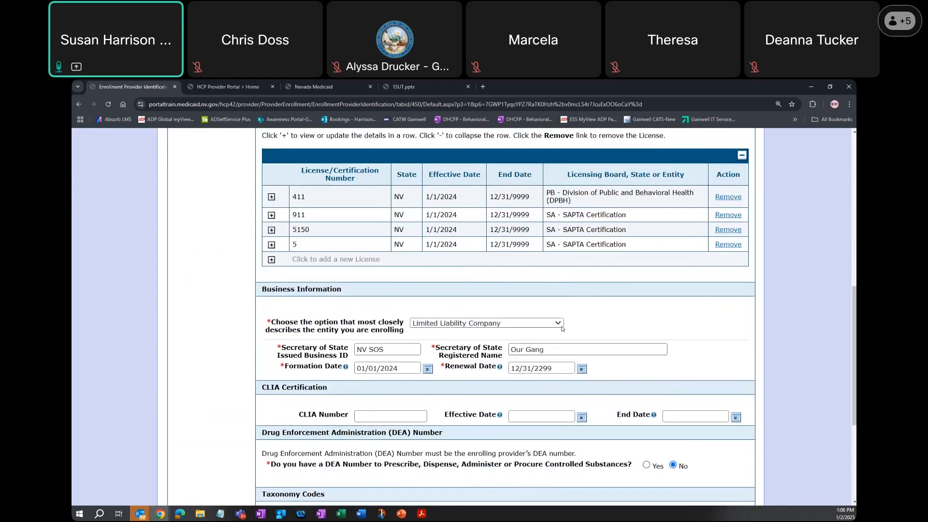
pyautogui.click(558, 324)
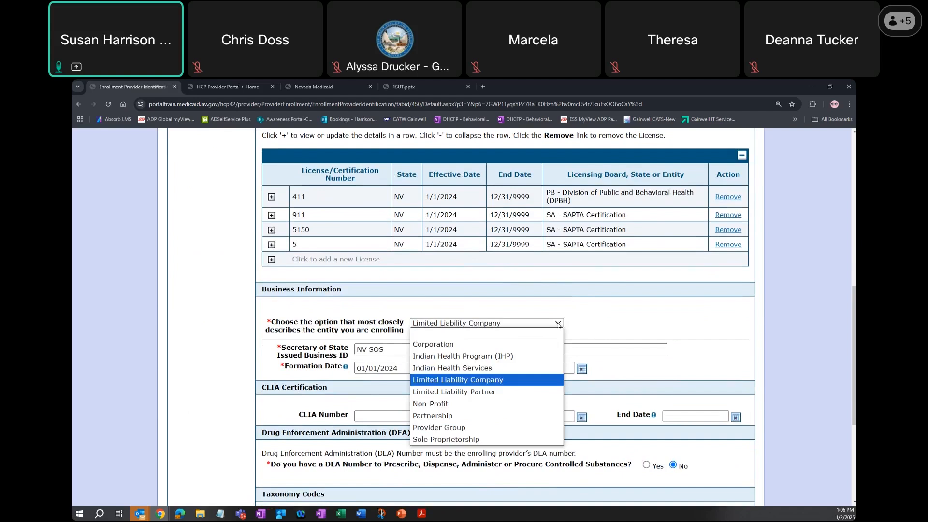
pyautogui.click(558, 324)
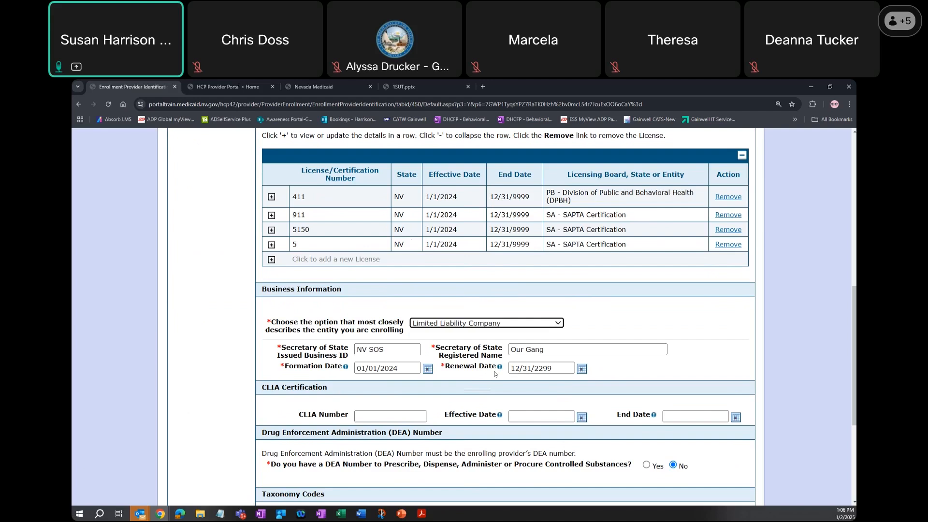
# - Check the CLIA, DEA and taxonomy sections and continue to the Associated Providers page
pyautogui.scroll(-3, 494, 375)
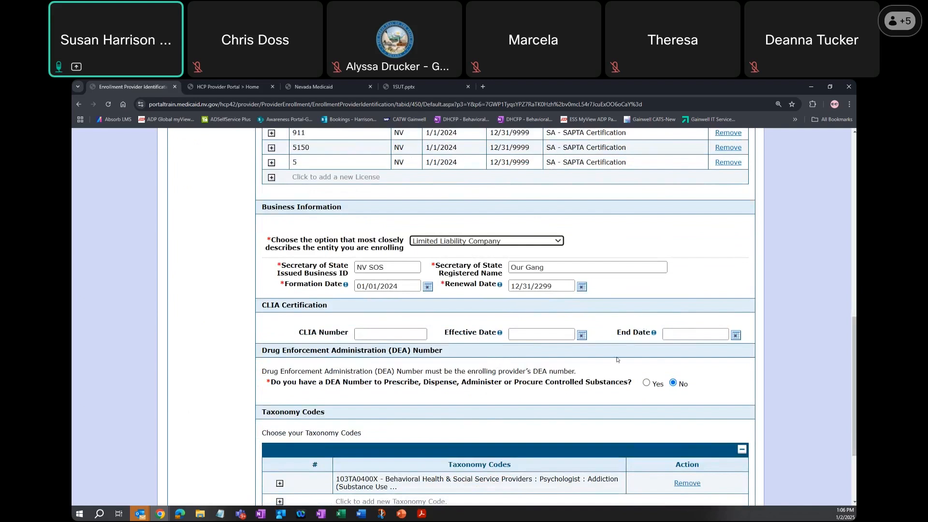
pyautogui.scroll(-1, 617, 360)
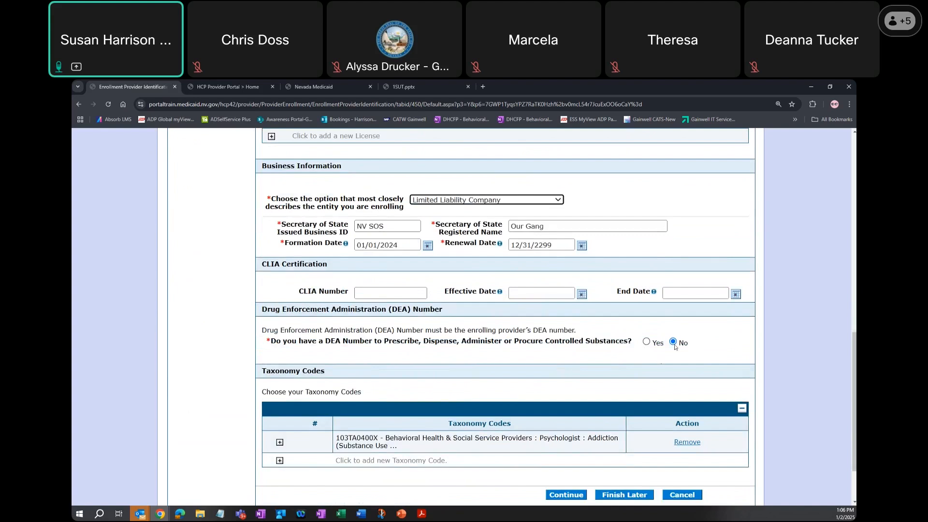
pyautogui.scroll(-1, 591, 386)
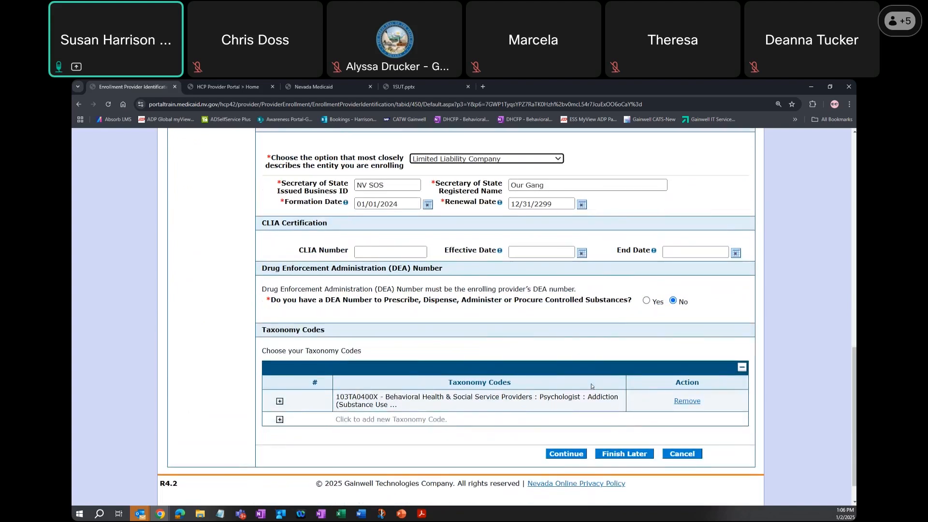
pyautogui.click(567, 454)
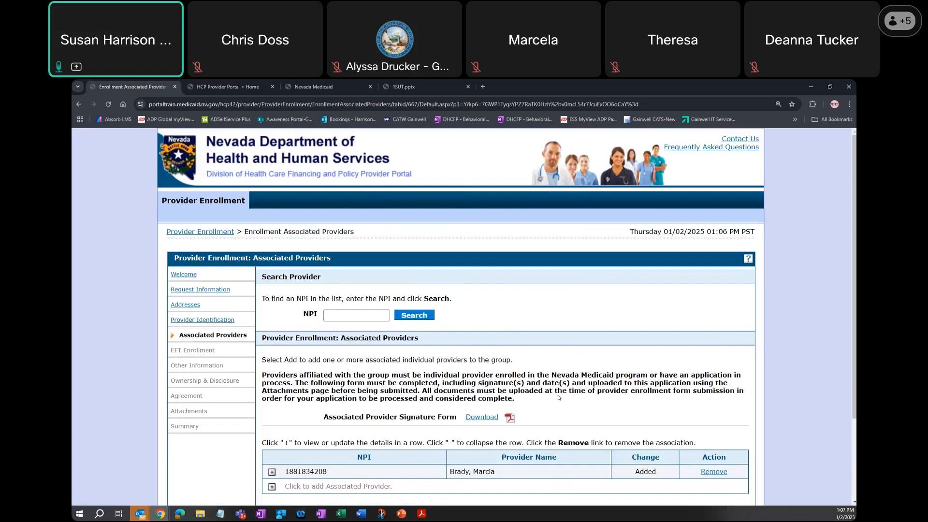
pyautogui.scroll(-2, 612, 371)
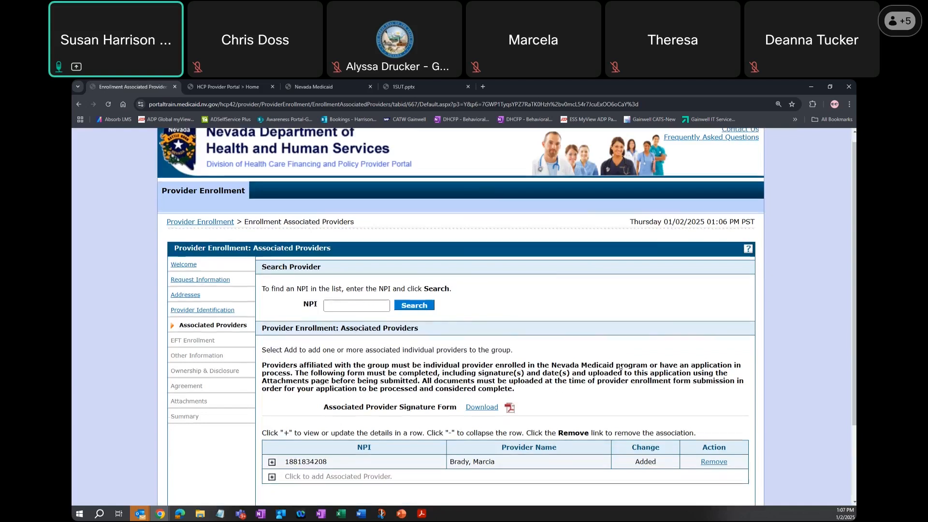
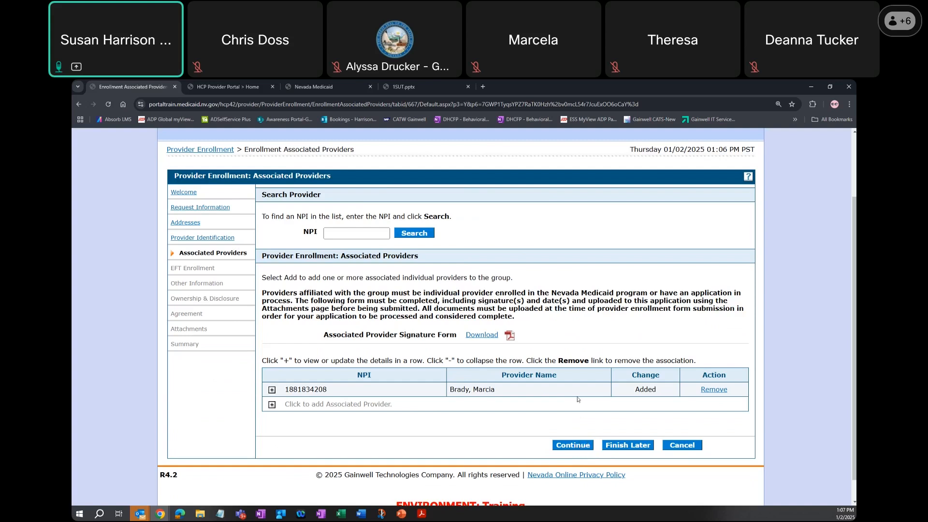
# - Continue past the Associated Providers, EFT Enrollment and Other Information pages to the Ownership & Disclosure page
pyautogui.click(578, 445)
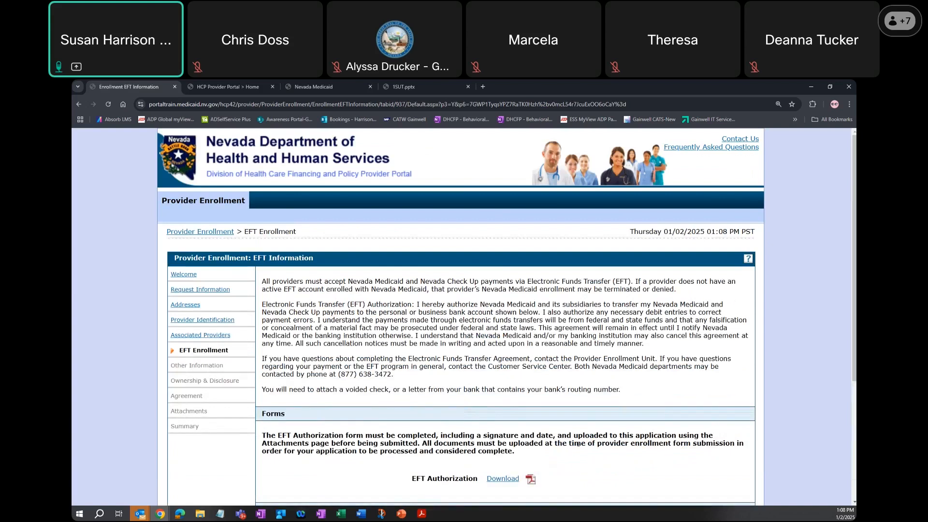
pyautogui.scroll(-3, 582, 444)
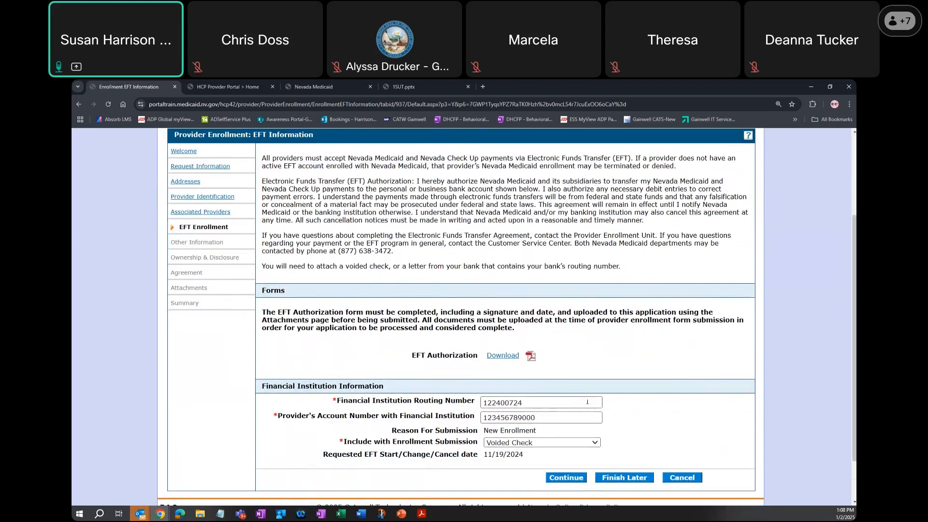
pyautogui.click(568, 478)
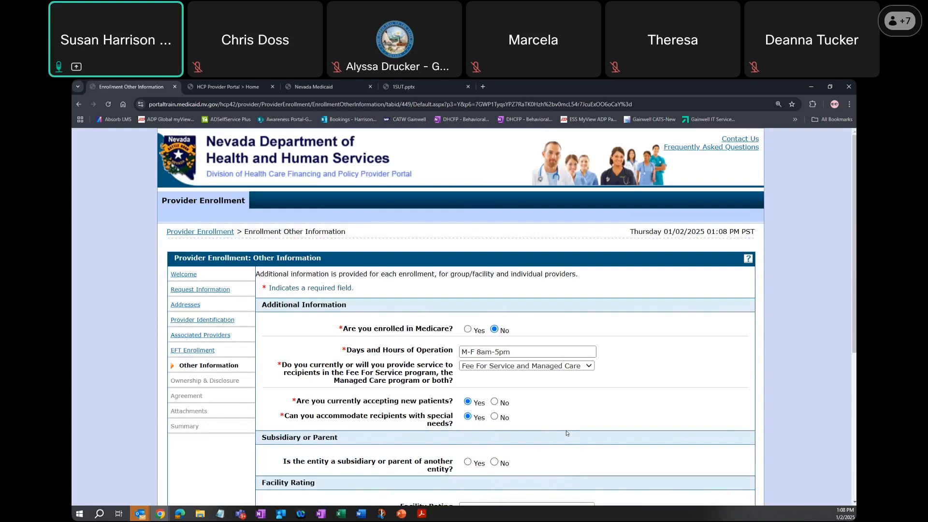
pyautogui.scroll(-5, 566, 433)
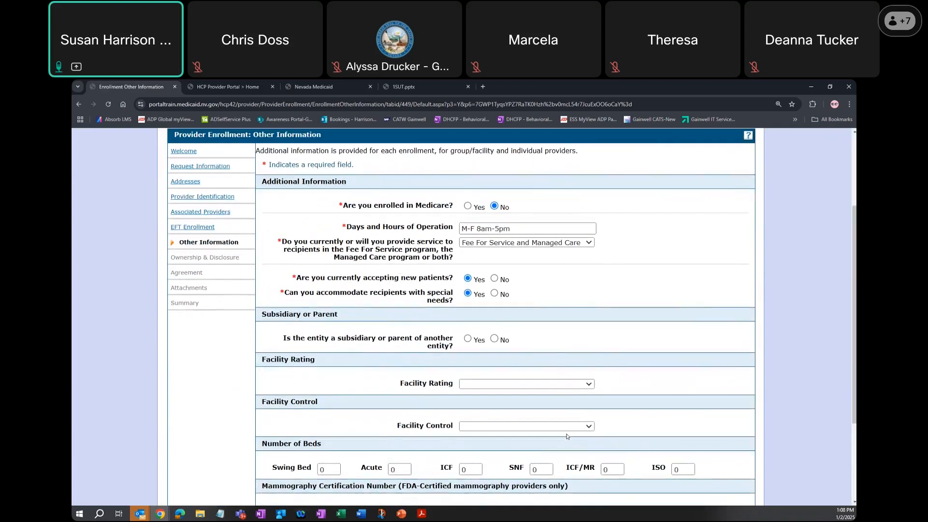
pyautogui.click(570, 428)
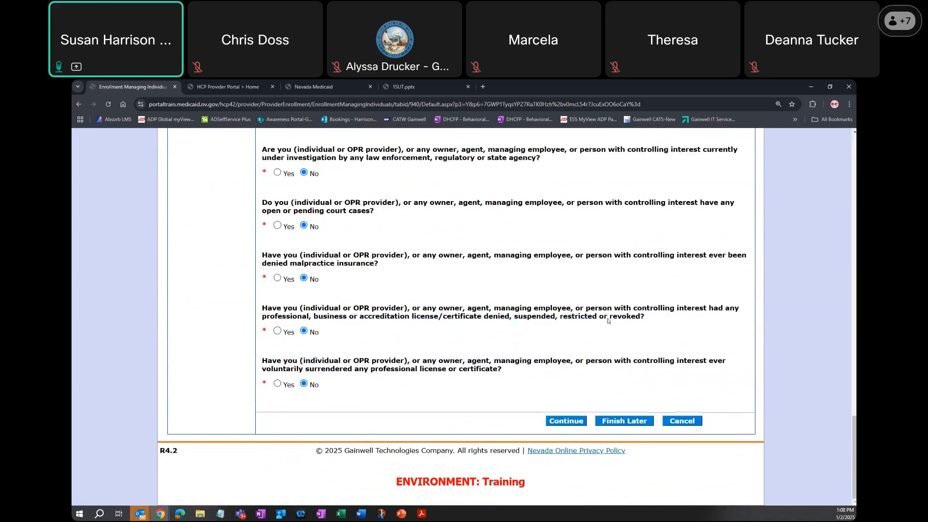
# - Review the ownership, control relationship and background disclosure sections, and continue to the Agreement page
pyautogui.scroll(3, 609, 325)
pyautogui.scroll(10, 609, 325)
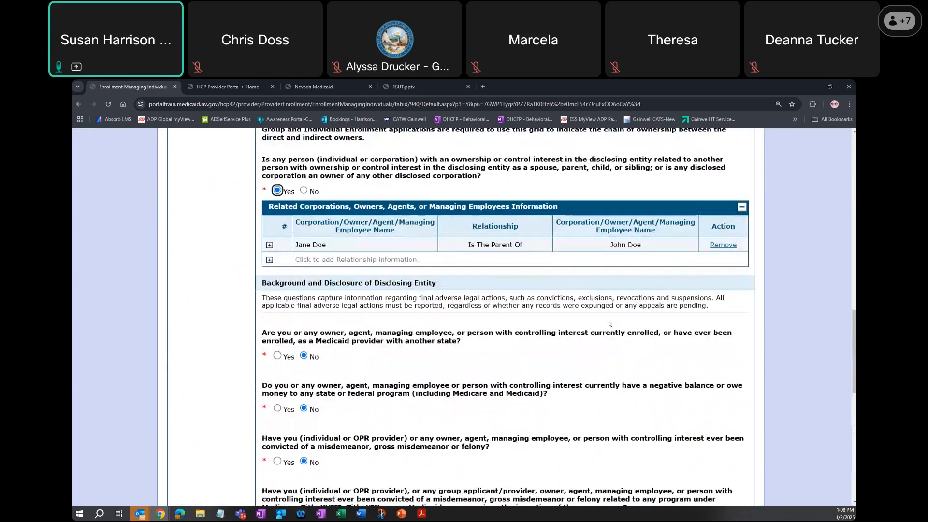
pyautogui.scroll(2, 609, 325)
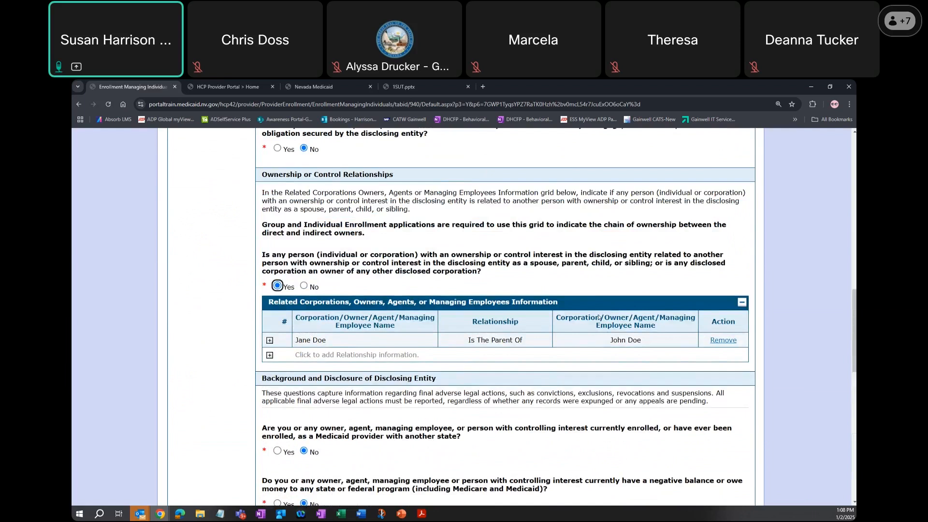
pyautogui.scroll(-2, 597, 314)
pyautogui.scroll(4, 599, 315)
pyautogui.scroll(3, 600, 314)
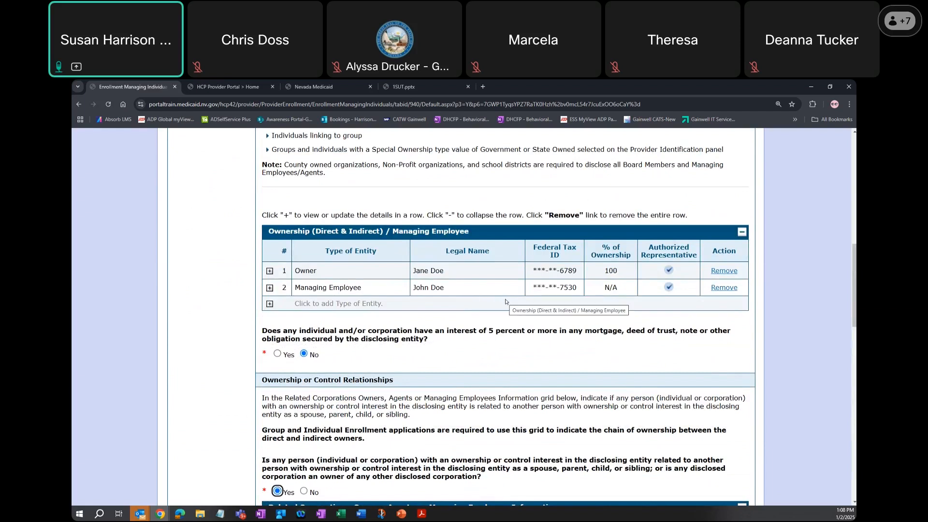
pyautogui.scroll(-3, 505, 302)
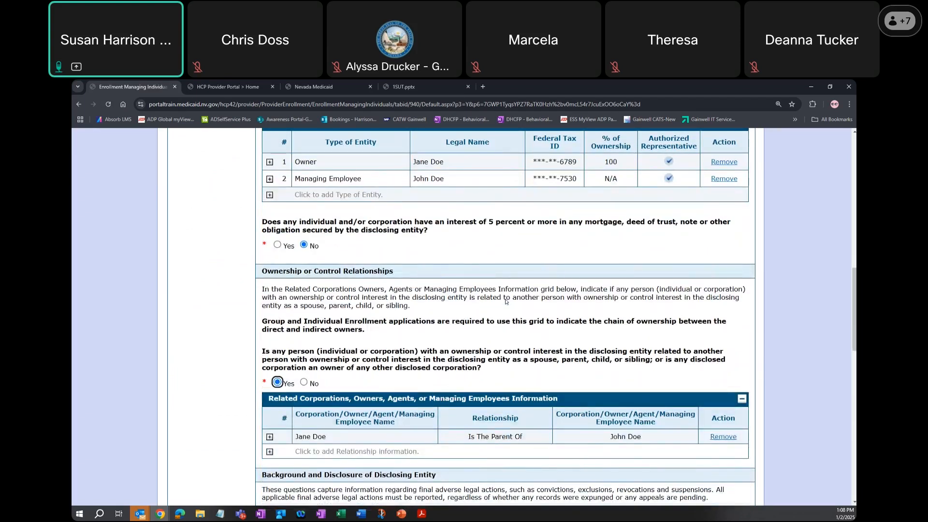
pyautogui.scroll(-5, 505, 302)
pyautogui.scroll(-10, 506, 302)
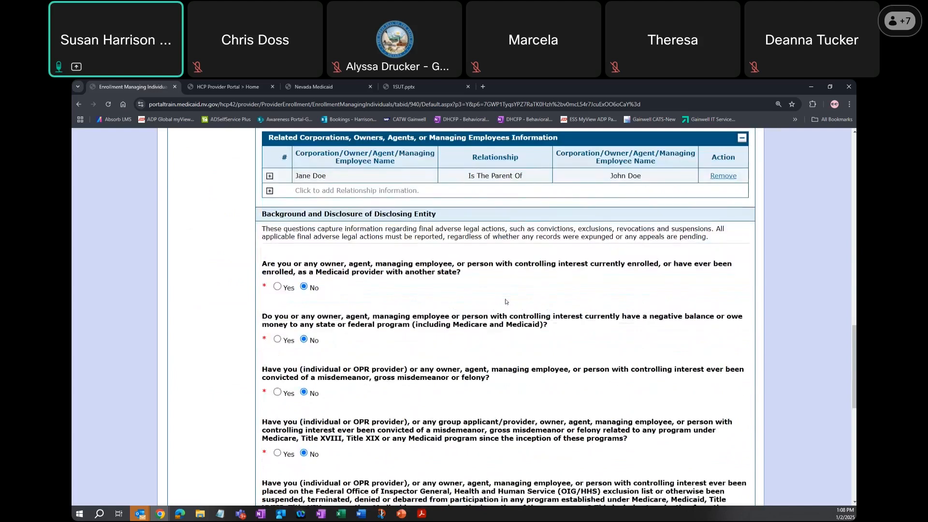
pyautogui.scroll(-4, 505, 302)
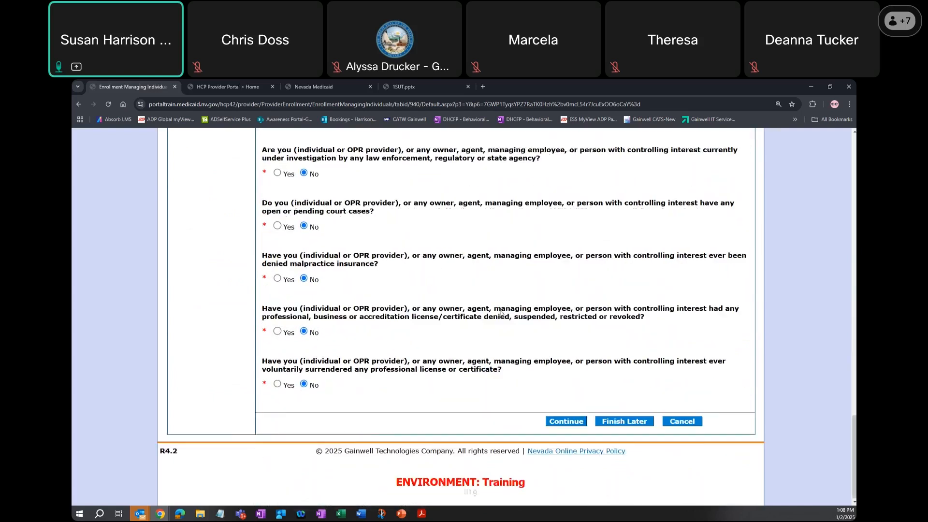
pyautogui.click(572, 419)
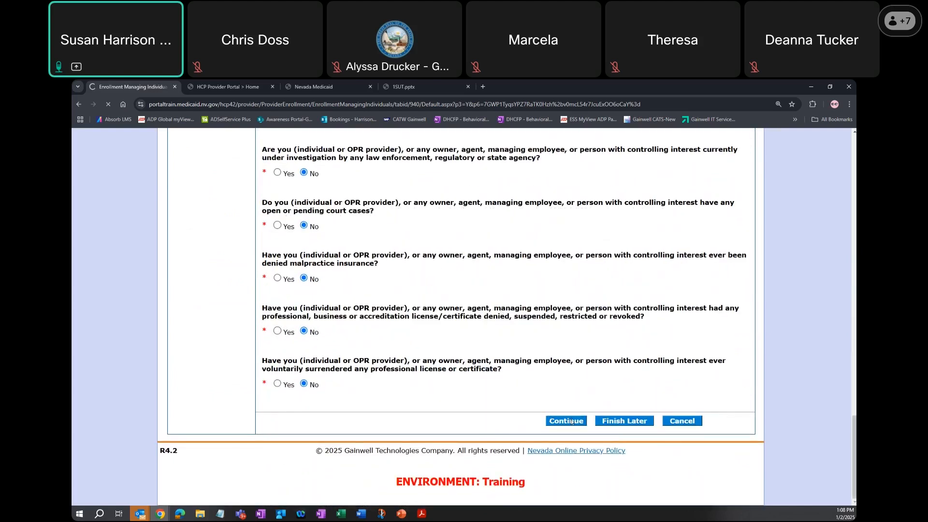
# - Review the agreement terms, electronic 1099 consent, provider contract and signature fields, and continue to the Attachments page
pyautogui.scroll(-1, 583, 408)
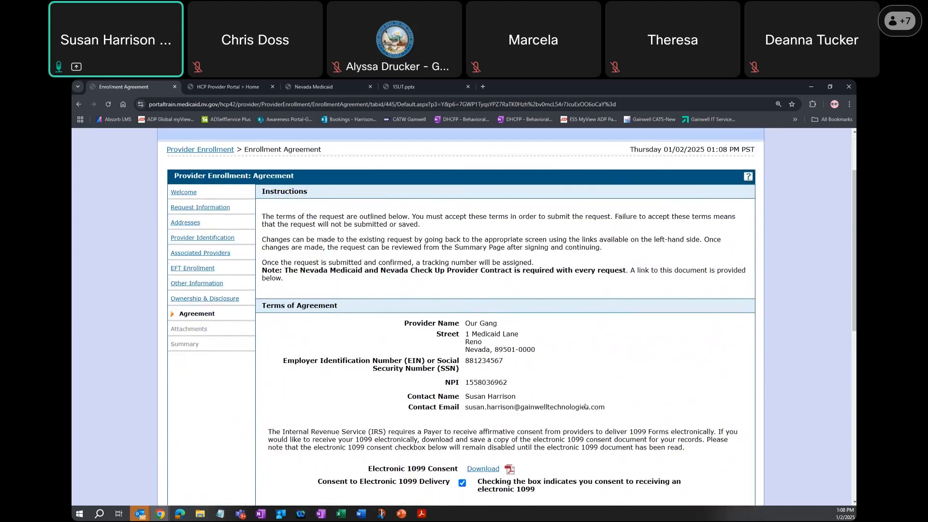
pyautogui.scroll(-1, 583, 408)
pyautogui.scroll(-1, 583, 406)
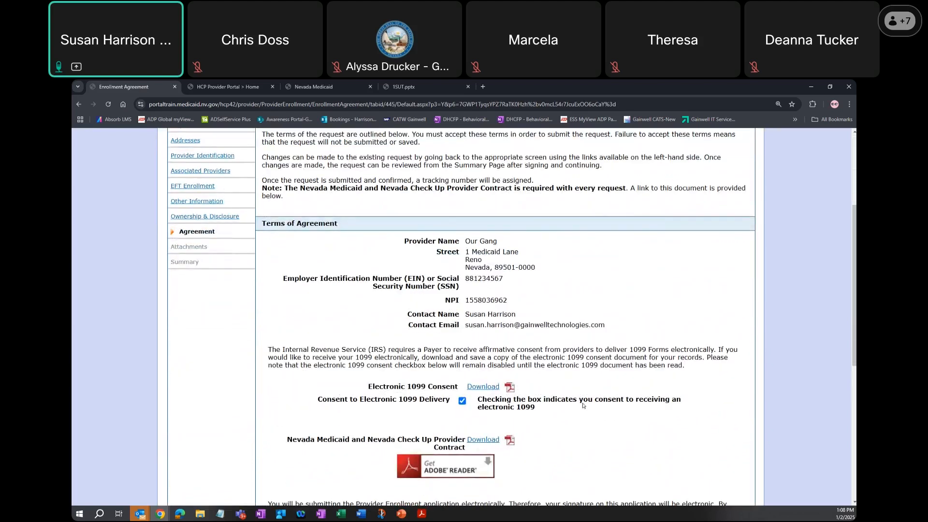
pyautogui.scroll(-1, 583, 406)
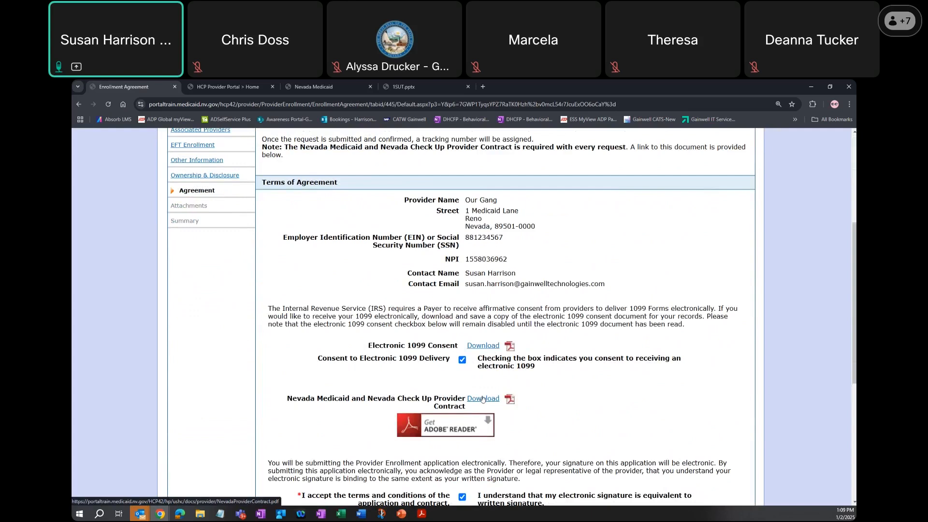
pyautogui.scroll(-1, 482, 399)
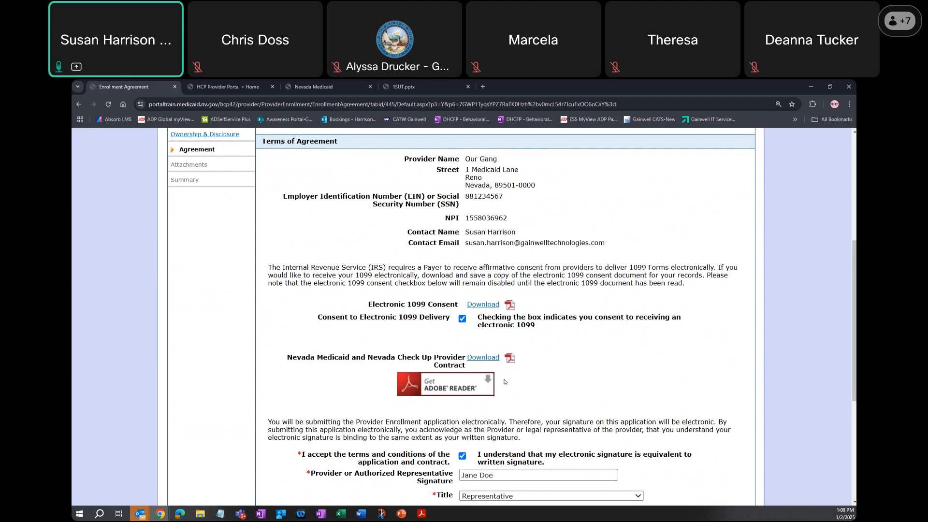
pyautogui.scroll(-1, 509, 384)
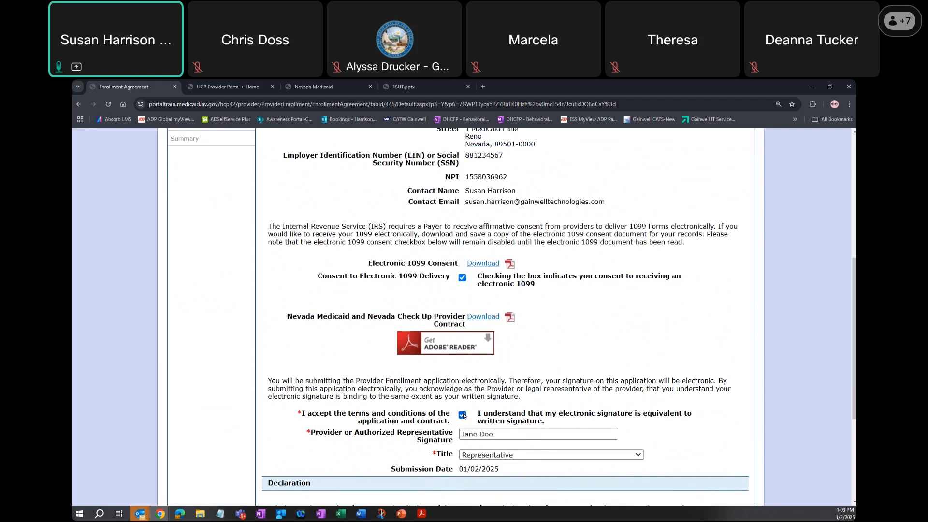
pyautogui.click(505, 434)
pyautogui.scroll(-3, 535, 447)
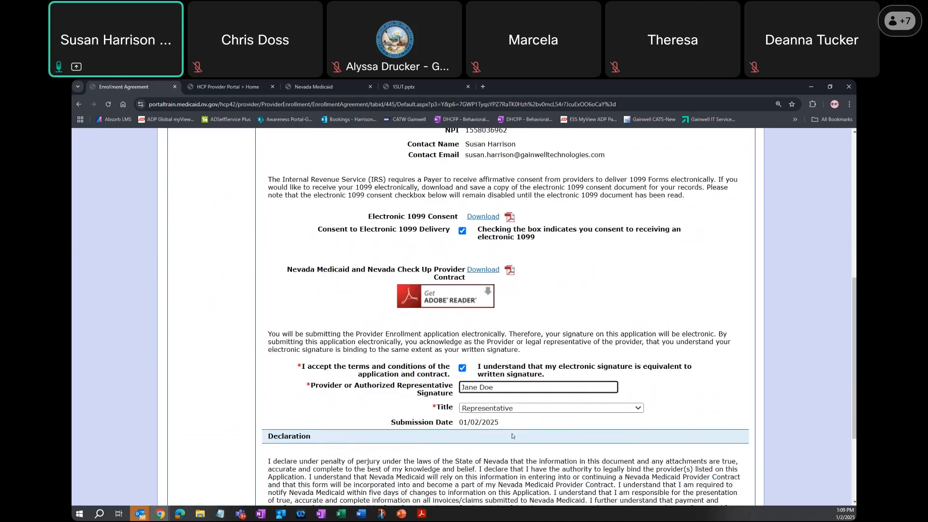
pyautogui.scroll(-1, 535, 447)
pyautogui.click(560, 436)
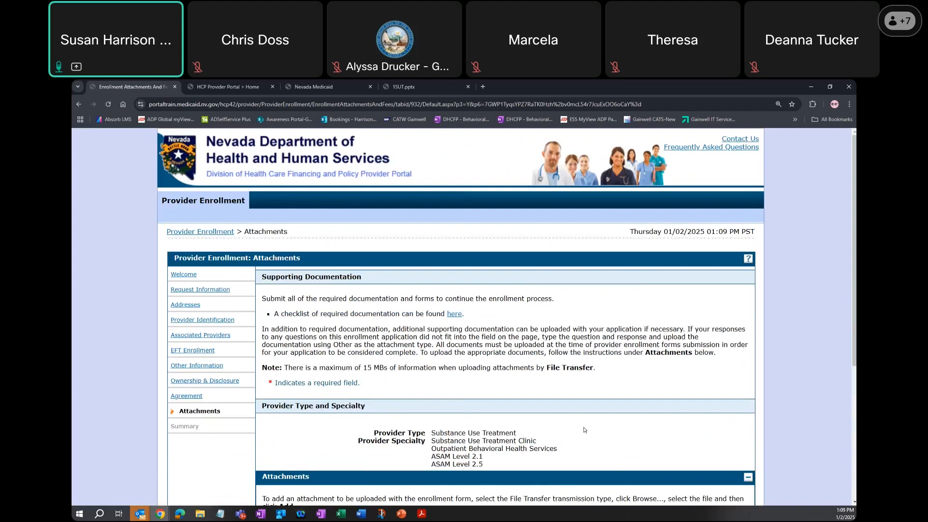
# - Examine the Attachments page, including the provider type, its specialties and the uploaded files
pyautogui.scroll(-3, 584, 429)
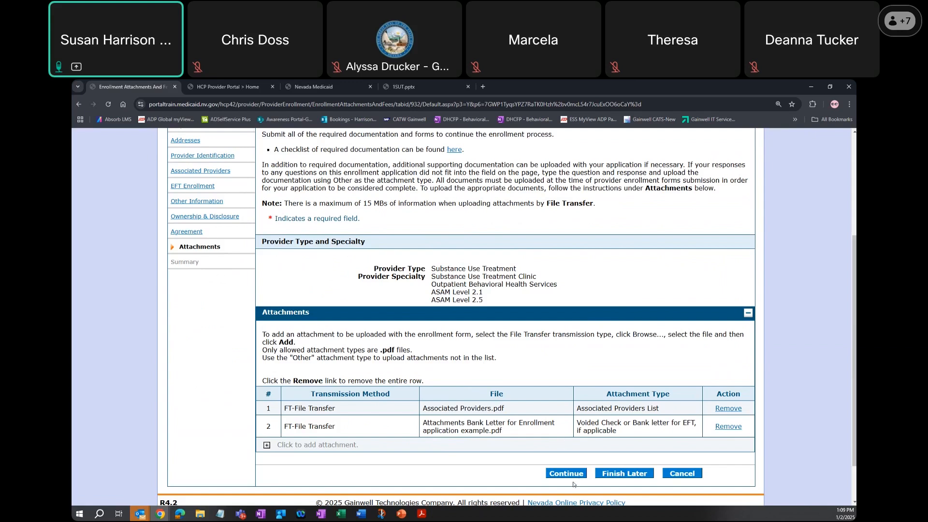
pyautogui.doubleClick(432, 277)
pyautogui.moveTo(480, 286); pyautogui.dragTo(489, 303)
pyautogui.click(489, 303)
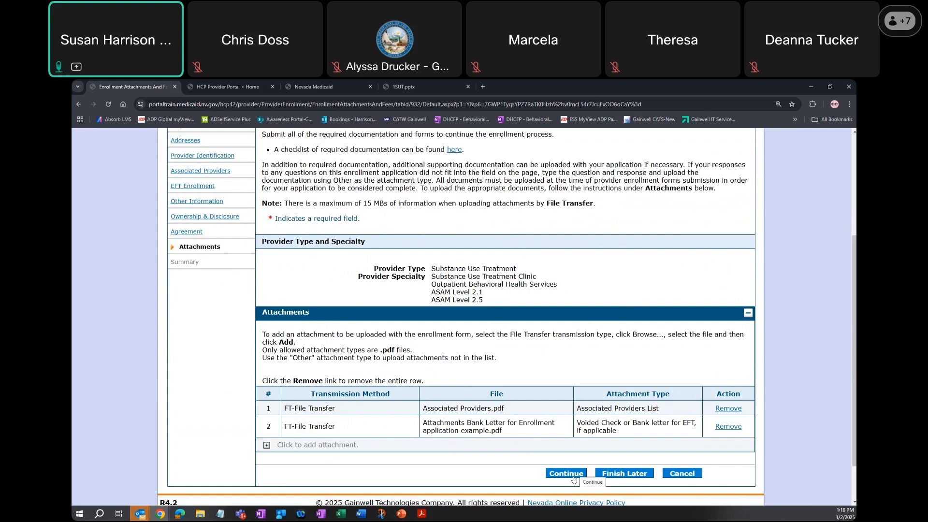
# - Cancel the current provider enrollment application with confirmation, and open the form for resuming an existing enrollment
pyautogui.click(692, 475)
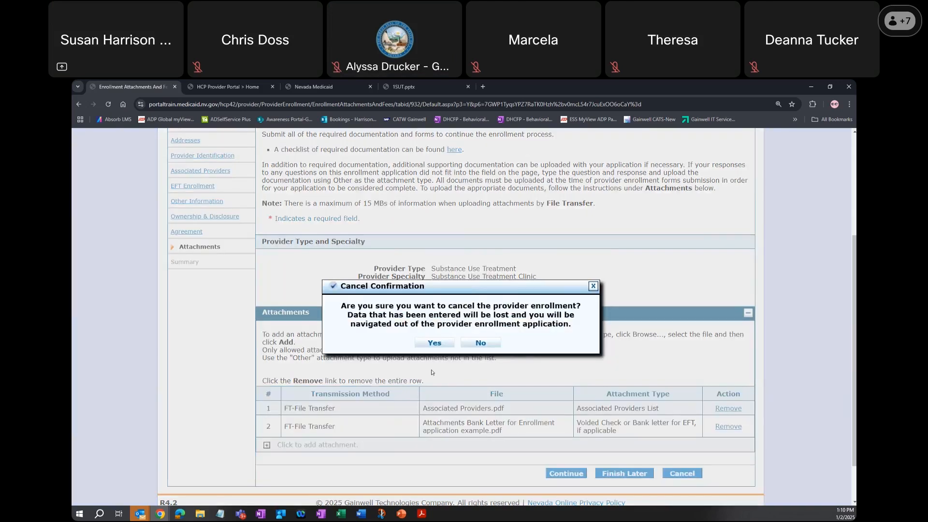
pyautogui.click(436, 342)
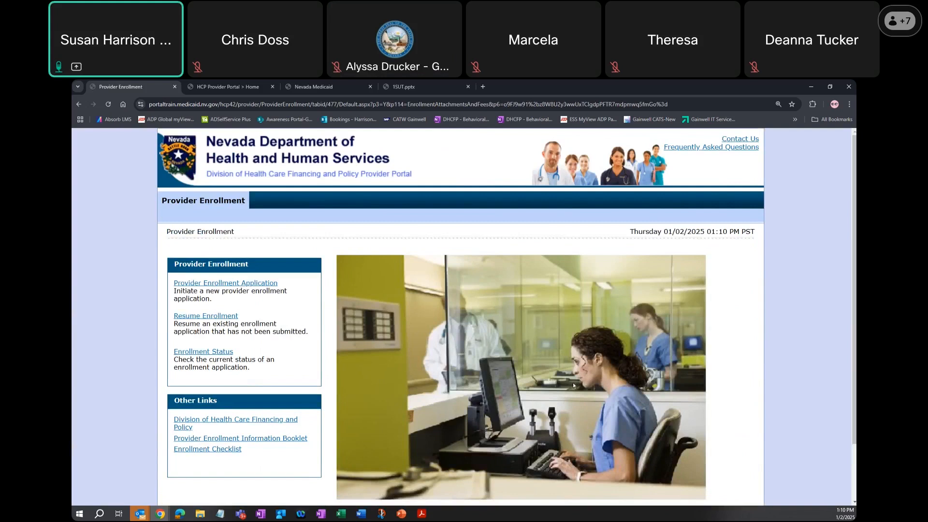
pyautogui.click(201, 319)
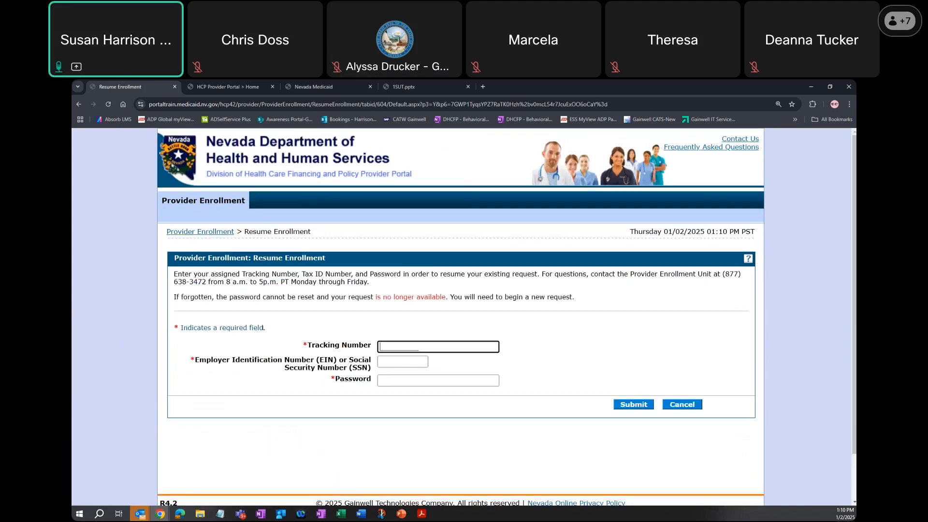
# - Resume the saved individual application by submitting its tracking number, the Social Security Number and the password
pyautogui.write('146670')
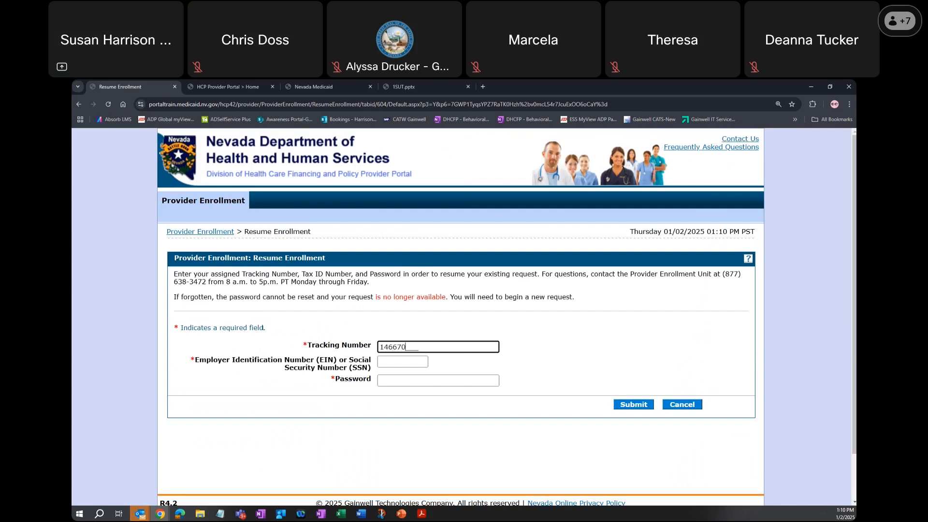
pyautogui.press('Tab')
pyautogui.press('Tab')
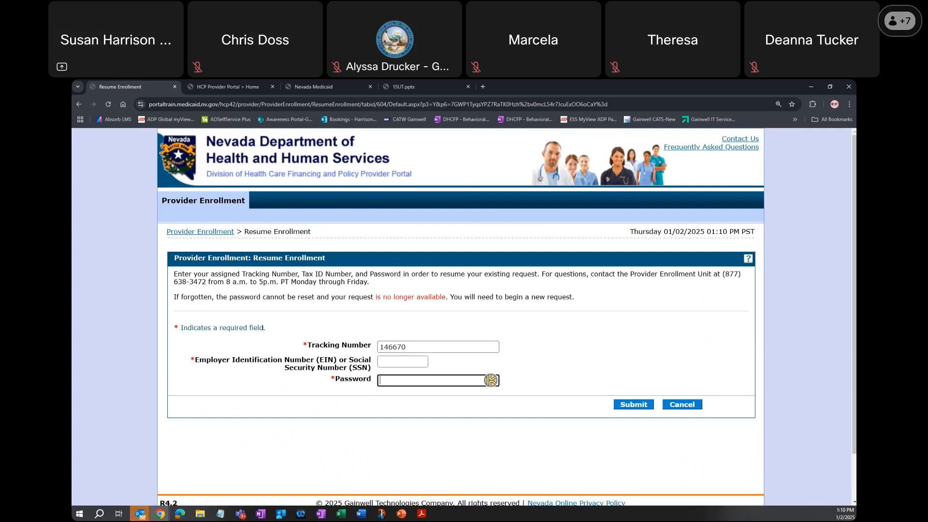
pyautogui.hotkey('shift', 'Tab')
pyautogui.write('123456789')
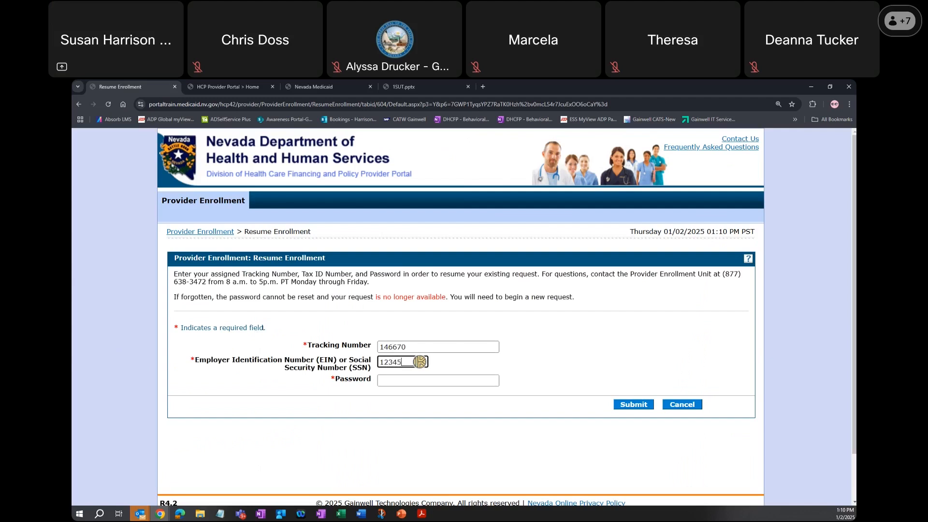
pyautogui.press('Tab')
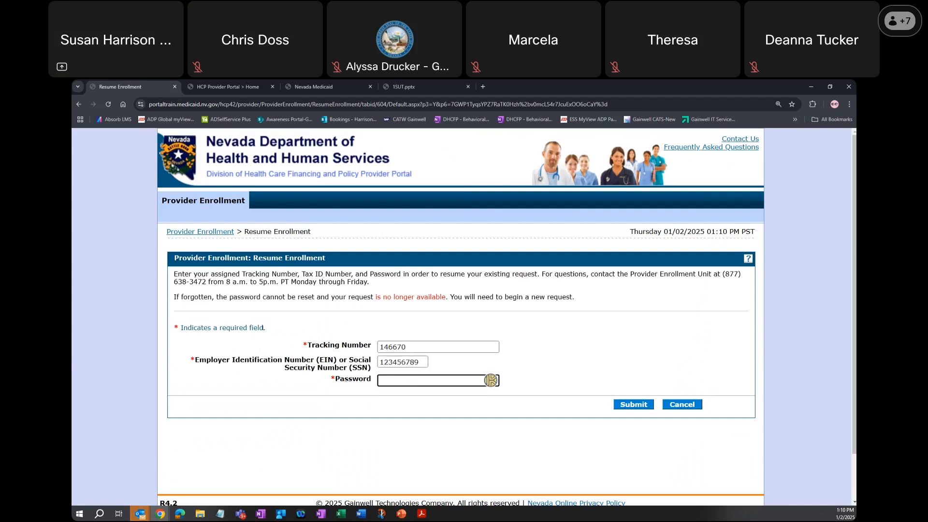
pyautogui.write('***********')
pyautogui.press('Return')
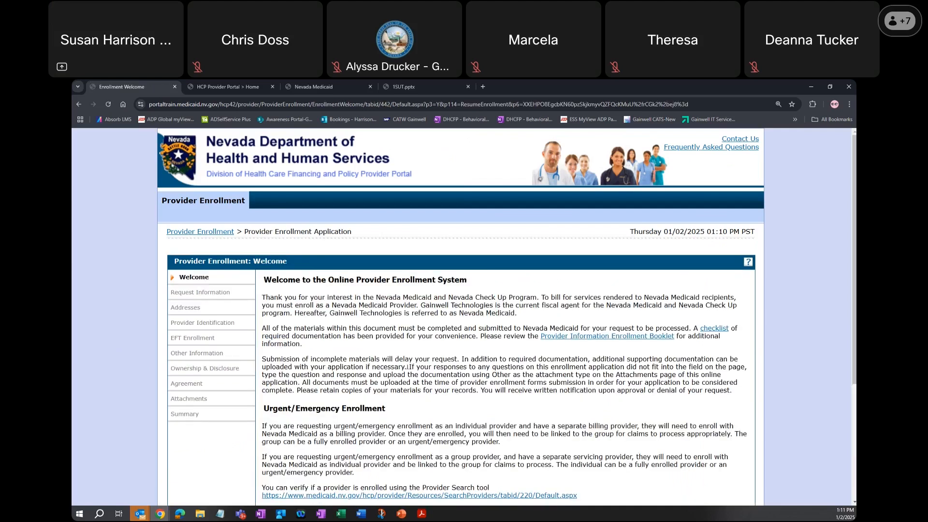
# - Continue past the Welcome page and set the Requested Enrollment Effective Date to 12/31/2024
pyautogui.scroll(-3, 407, 366)
pyautogui.click(632, 428)
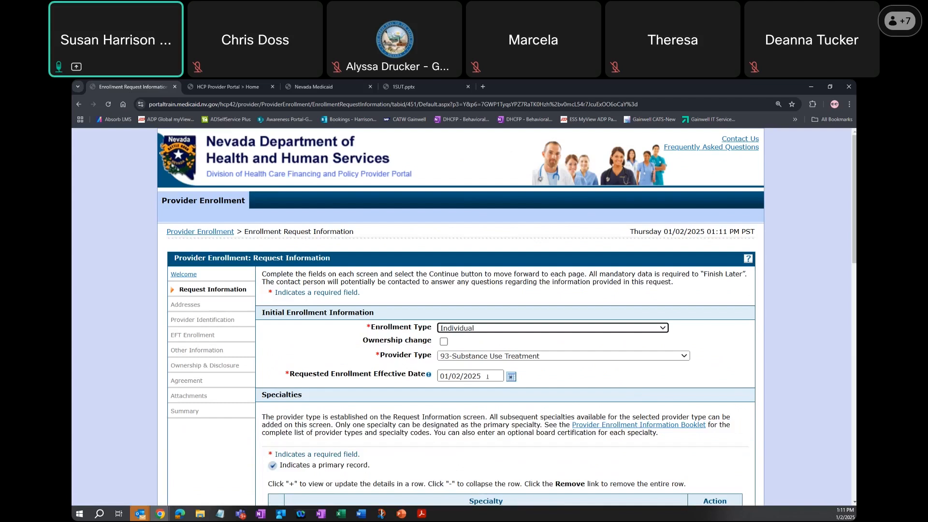
pyautogui.moveTo(487, 377); pyautogui.dragTo(453, 380)
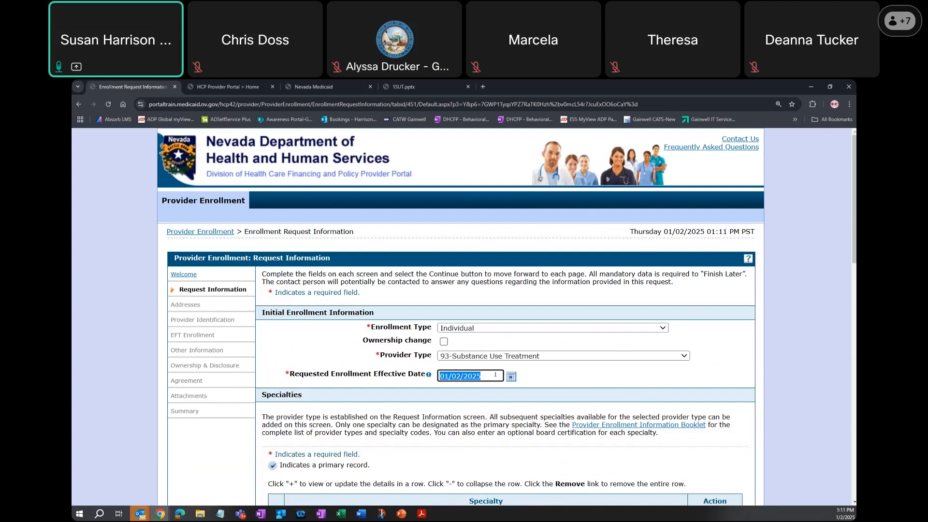
pyautogui.click(487, 375)
pyautogui.moveTo(488, 376); pyautogui.dragTo(430, 374)
pyautogui.write('12/31')
pyautogui.write('31/2024')
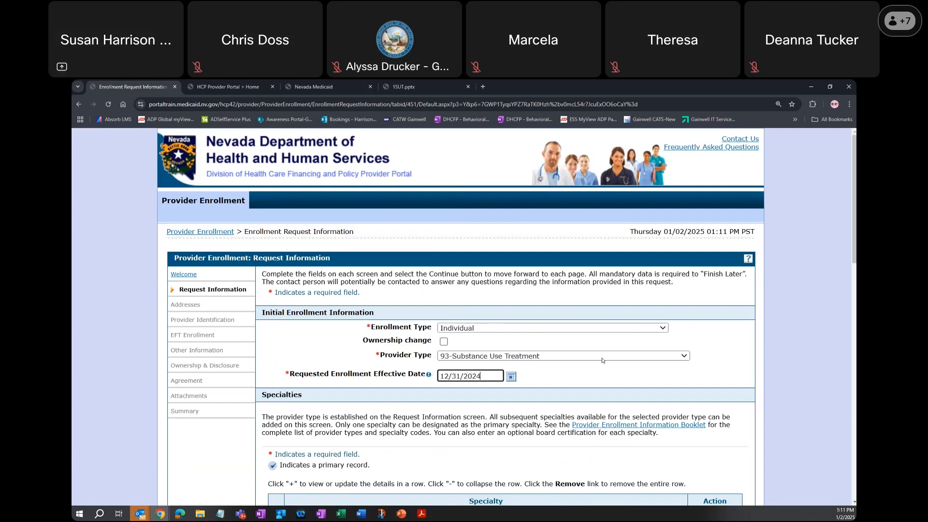
# - Change the existing group association's Affiliation Begin Date to 12/31/2024 and save it
pyautogui.scroll(-2, 604, 357)
pyautogui.scroll(-1, 610, 358)
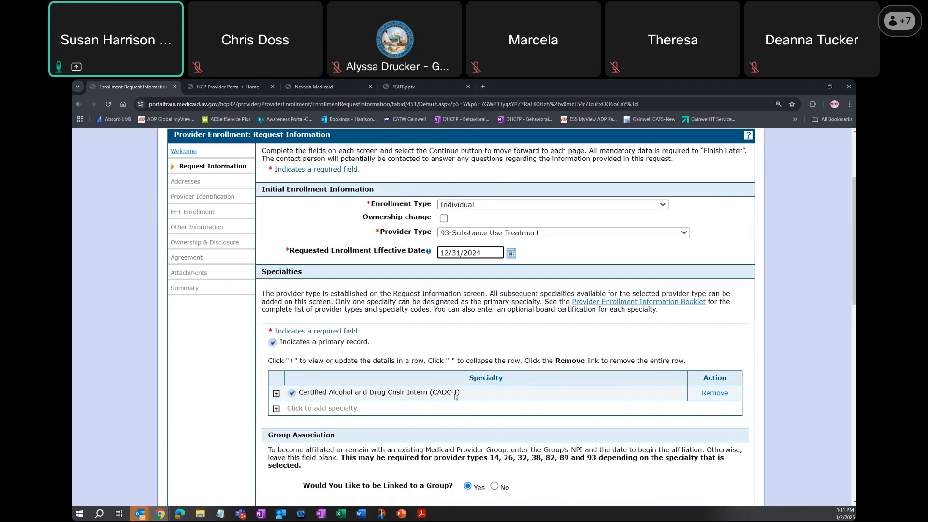
pyautogui.scroll(-2, 455, 401)
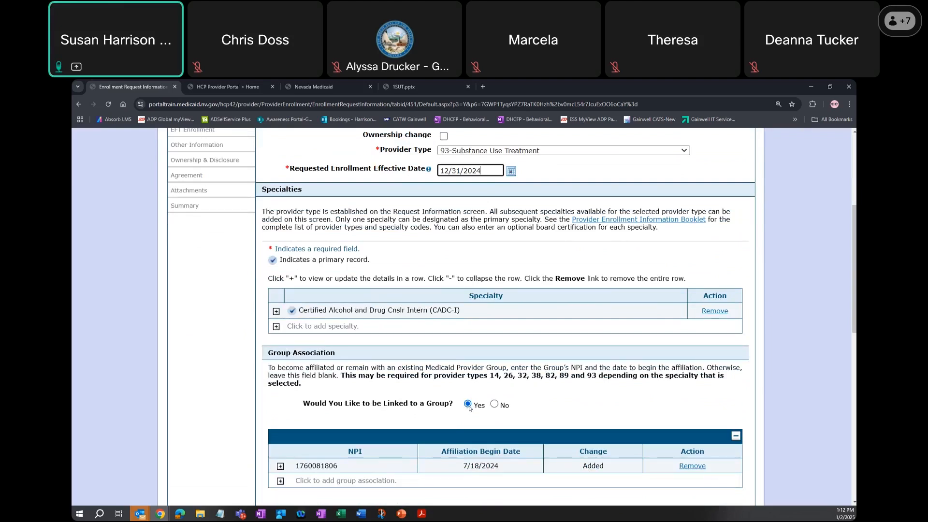
pyautogui.scroll(-2, 467, 410)
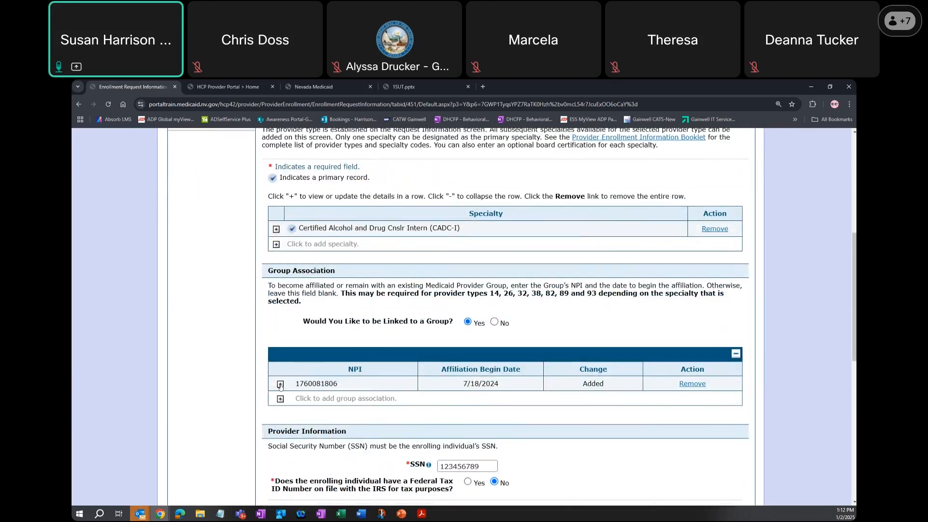
pyautogui.click(280, 384)
pyautogui.scroll(-1, 291, 391)
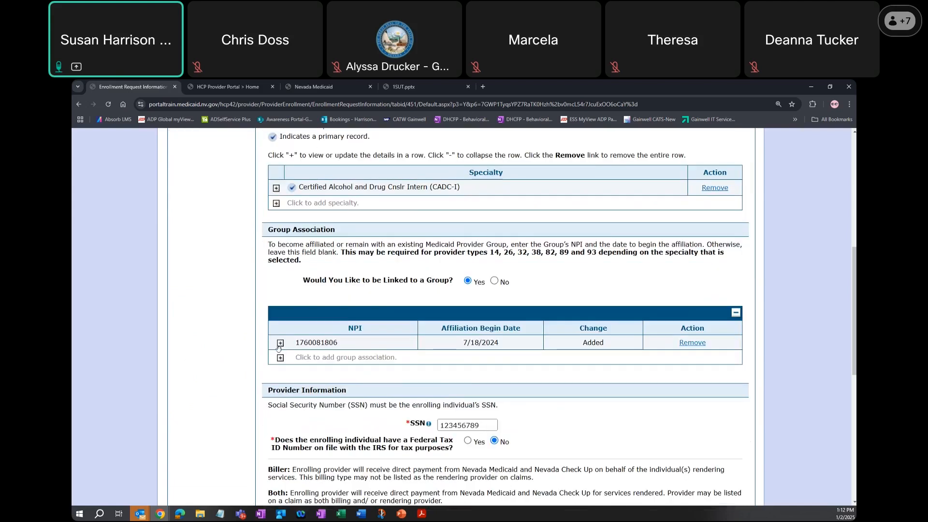
pyautogui.click(280, 343)
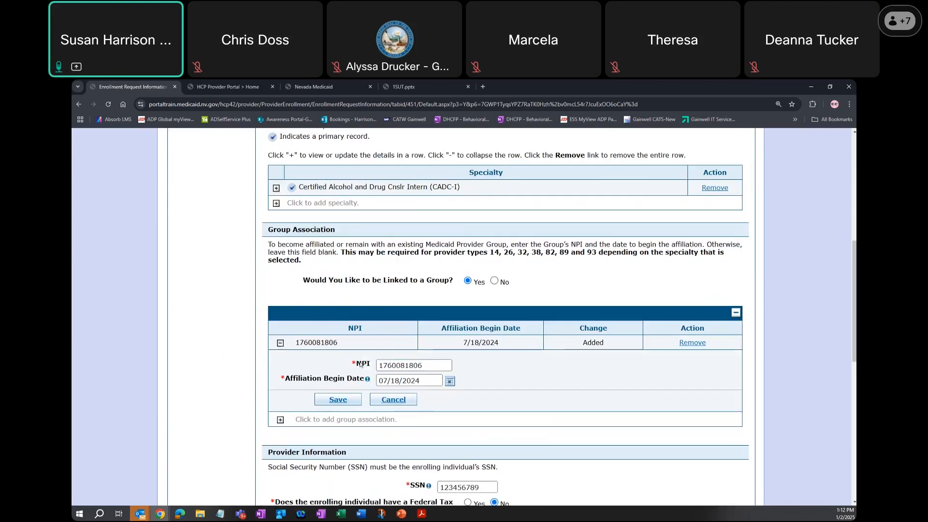
pyautogui.click(379, 381)
pyautogui.moveTo(378, 380); pyautogui.dragTo(449, 381)
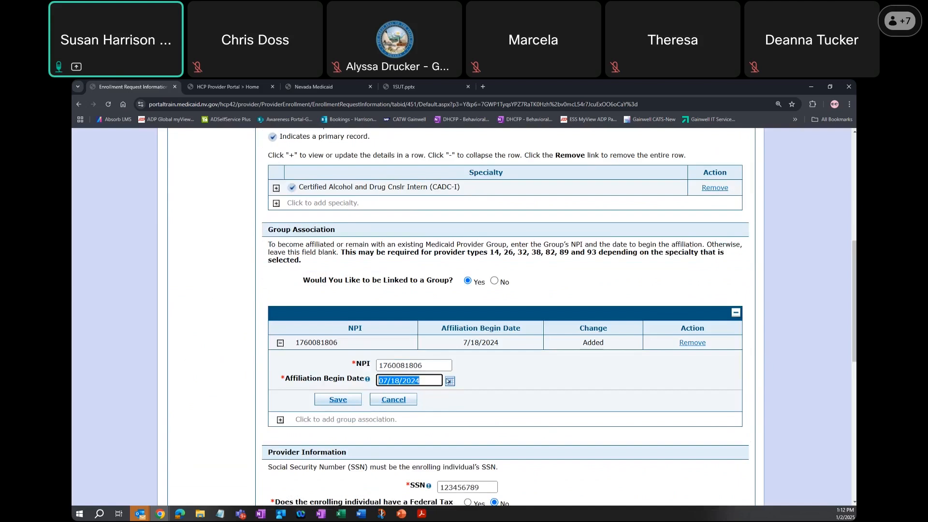
pyautogui.write('12/31/2024')
pyautogui.click(355, 400)
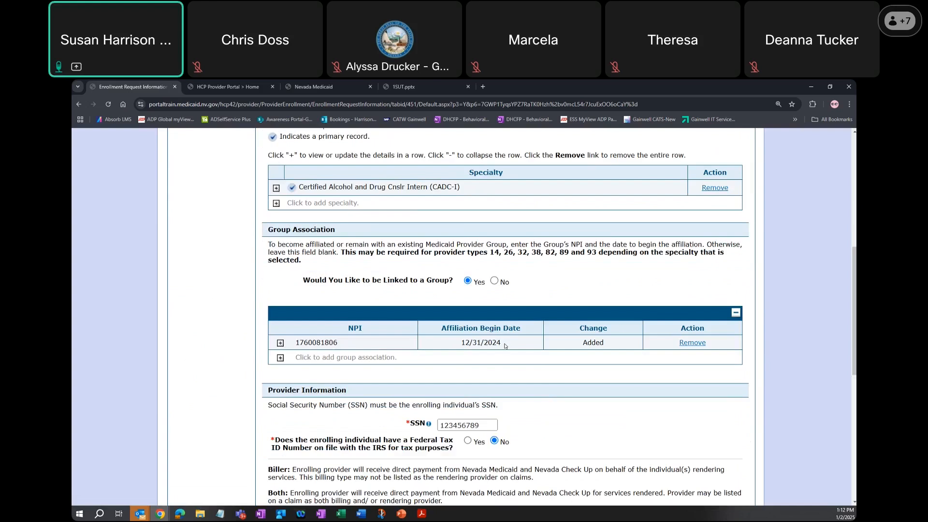
# - Continue past the Request Information and Addresses pages, keeping their saved entries
pyautogui.scroll(-3, 525, 345)
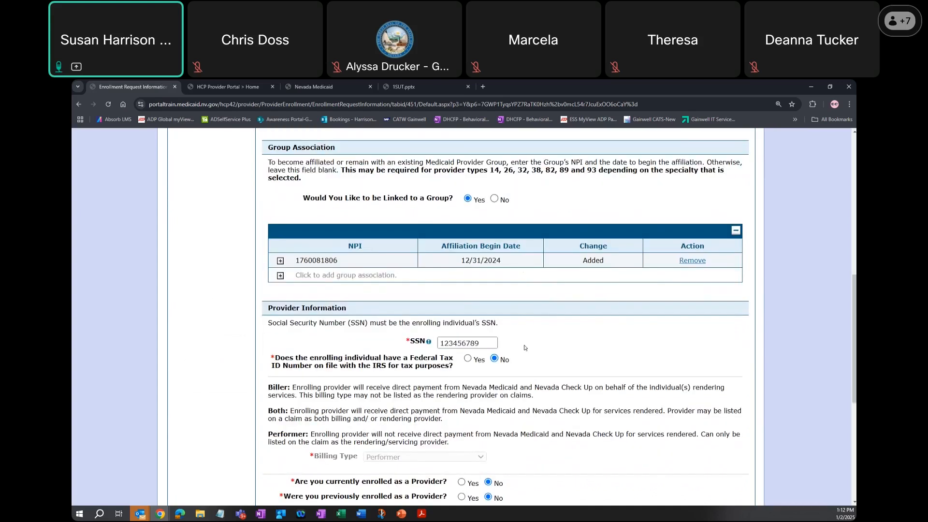
pyautogui.scroll(-2, 527, 341)
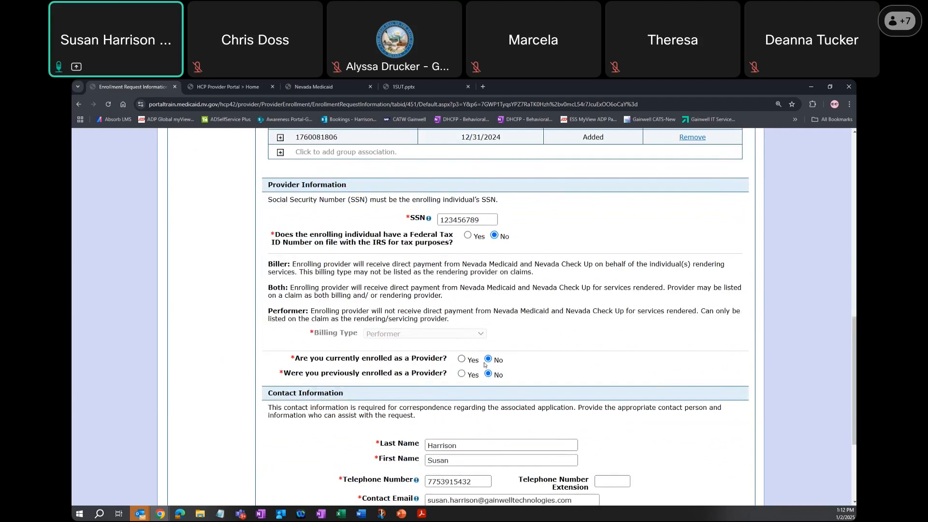
pyautogui.scroll(-3, 544, 360)
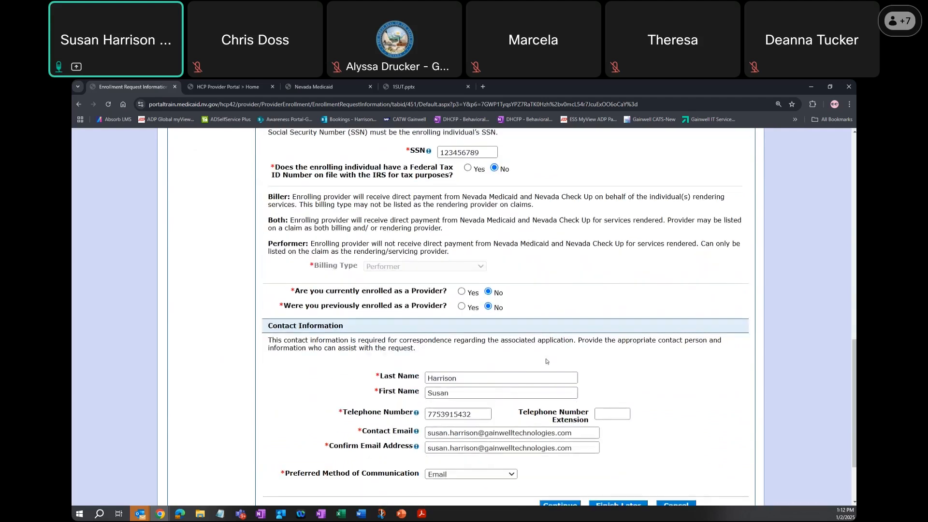
pyautogui.click(561, 449)
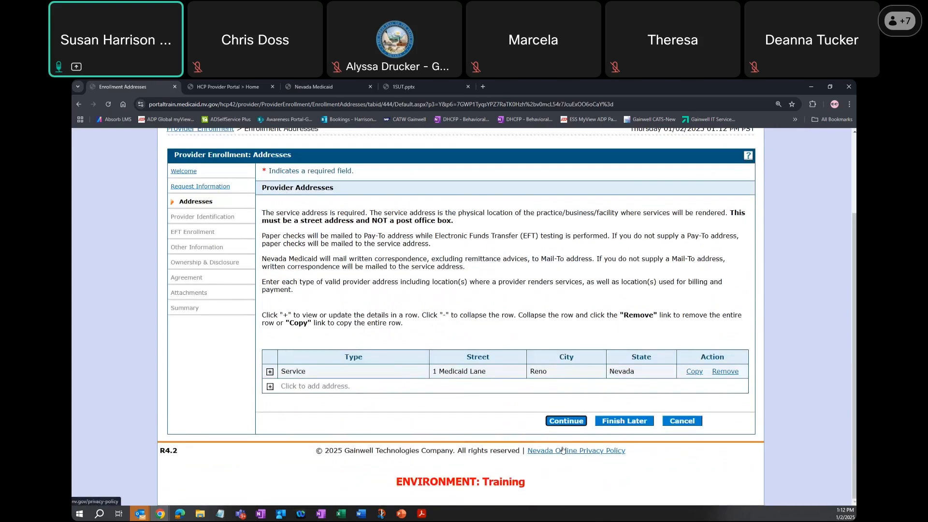
pyautogui.click(566, 420)
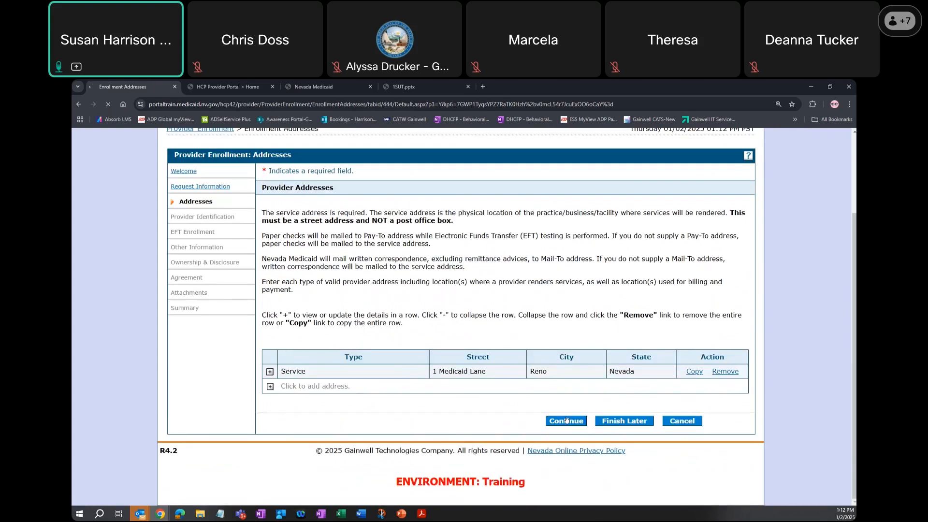
# - Examine the Provider Identification page, including the license, business information, DEA question, taxonomy codes and supervisor information
pyautogui.scroll(-2, 642, 344)
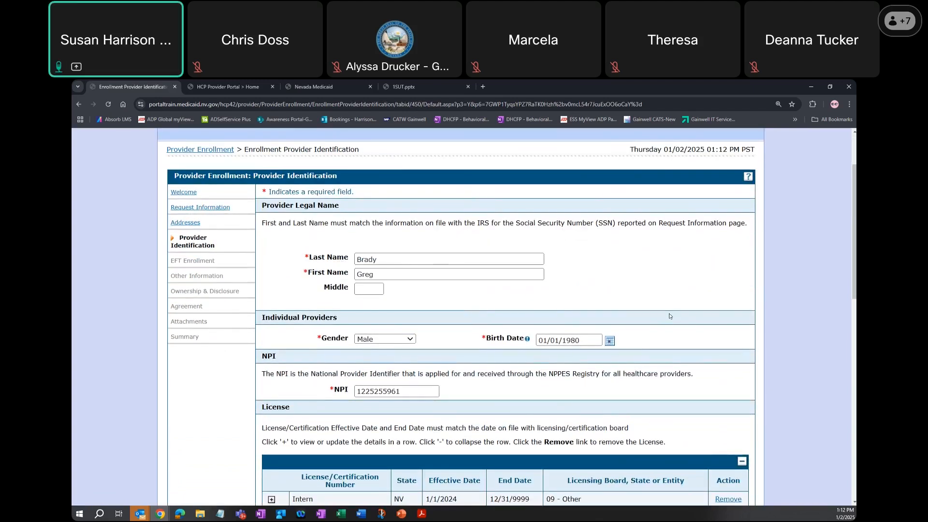
pyautogui.scroll(-3, 669, 316)
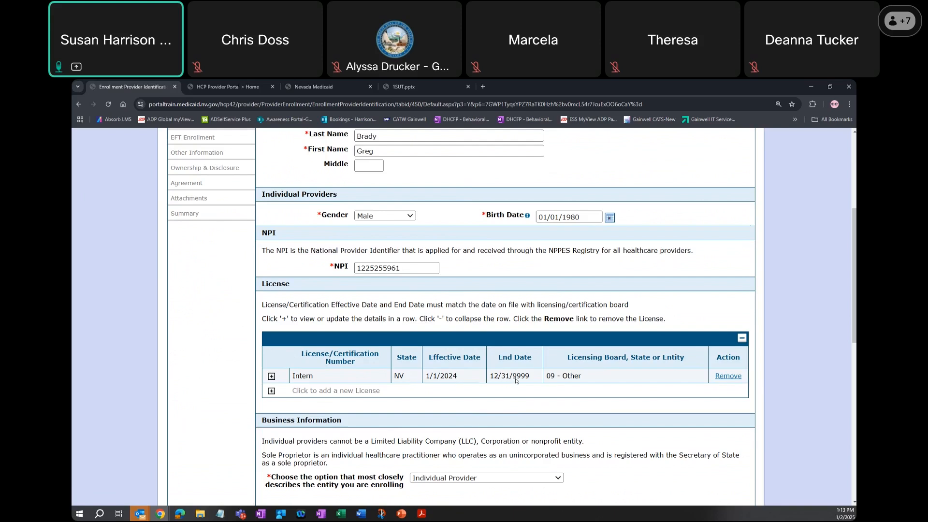
pyautogui.scroll(-2, 515, 380)
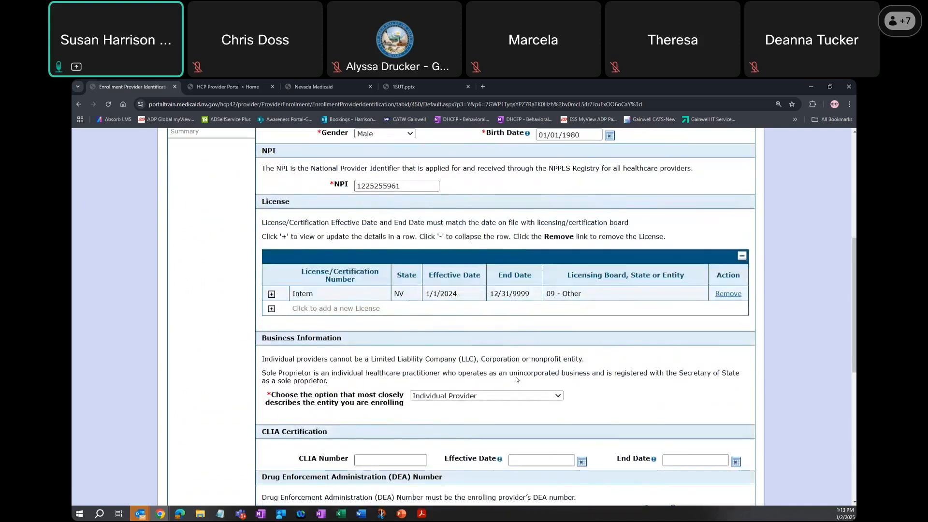
pyautogui.scroll(-1, 519, 370)
pyautogui.scroll(-4, 523, 360)
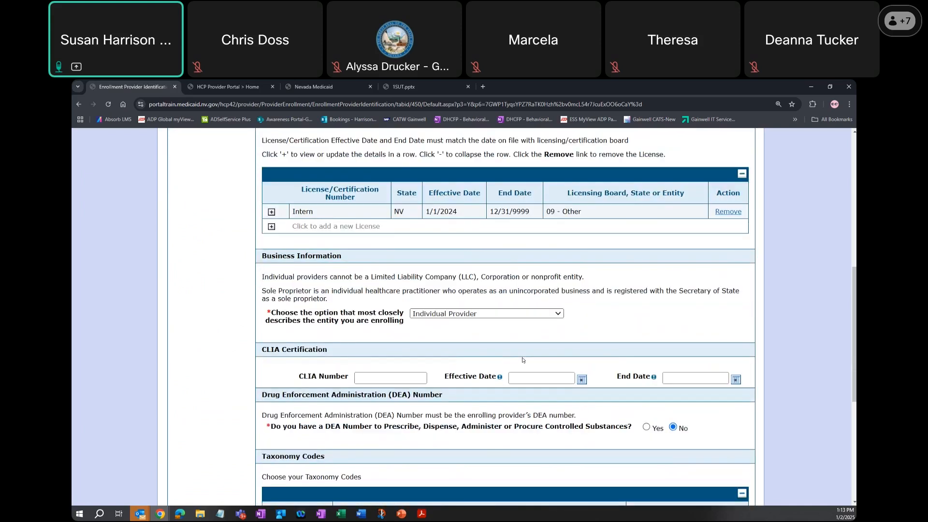
pyautogui.scroll(-3, 522, 360)
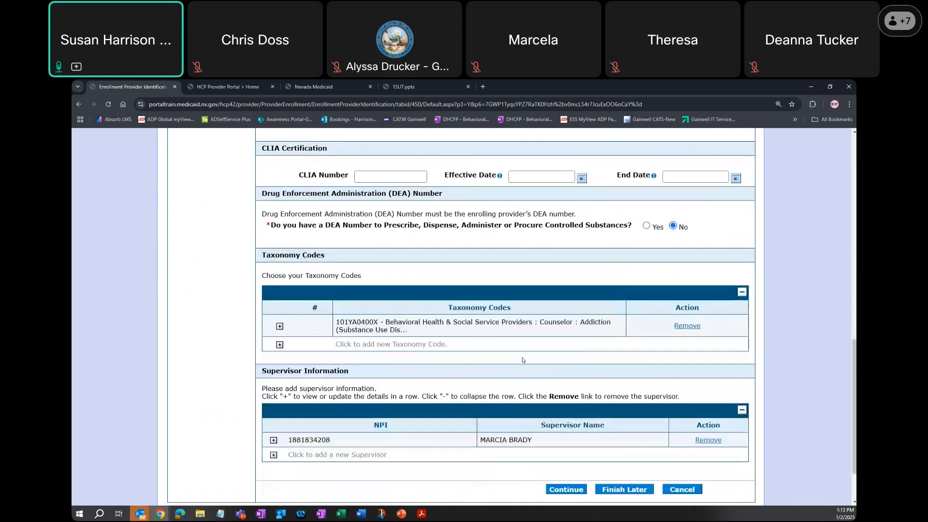
pyautogui.moveTo(258, 305); pyautogui.dragTo(349, 305)
pyautogui.click(349, 305)
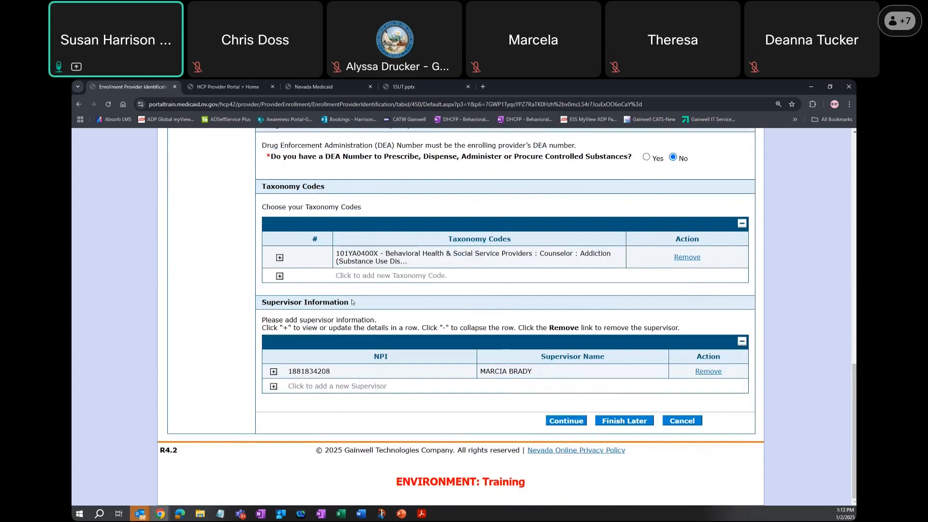
# - Set the listed supervisor's Effective Date to 12/31/2024 and save the supervisor details
pyautogui.click(273, 371)
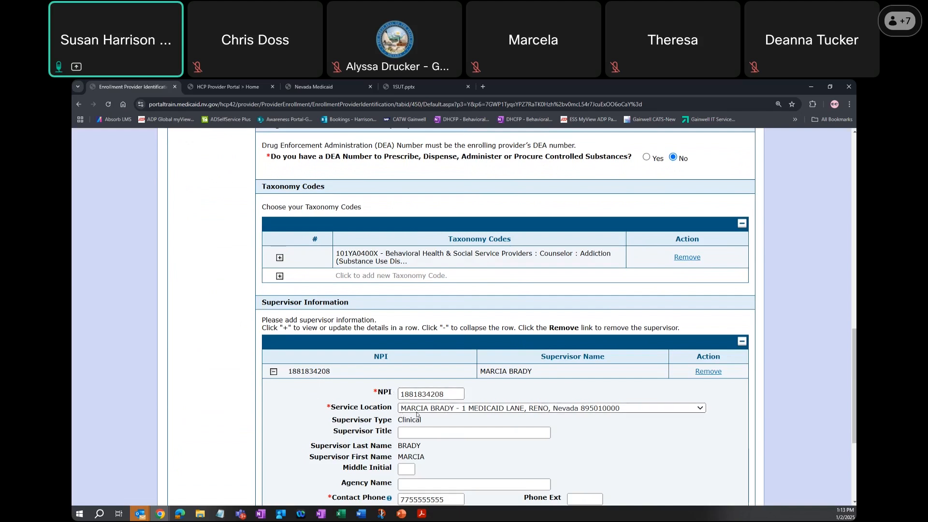
pyautogui.scroll(-2, 417, 414)
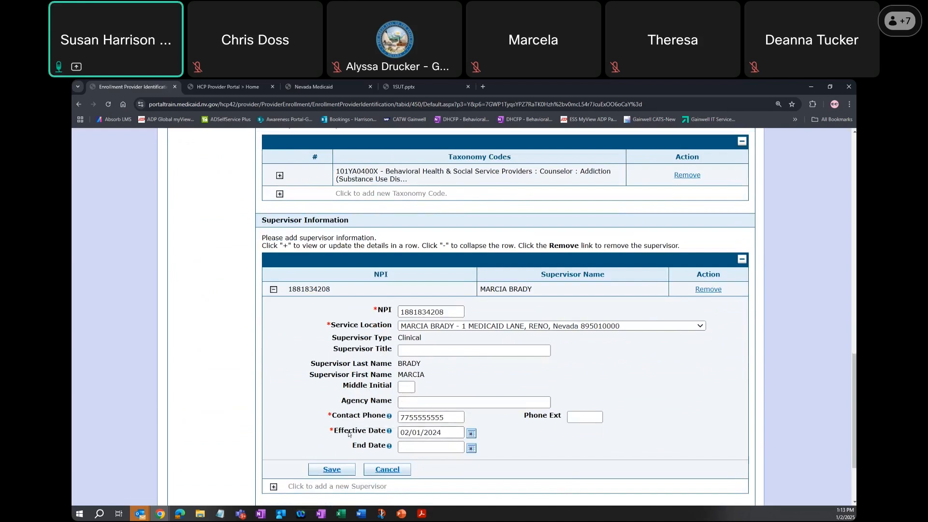
pyautogui.moveTo(458, 433); pyautogui.dragTo(371, 439)
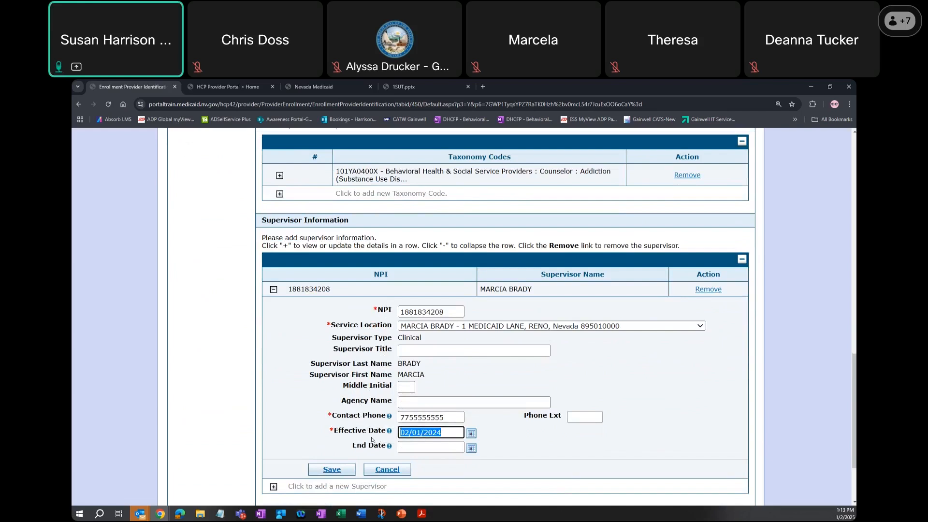
pyautogui.write('12/31/2024')
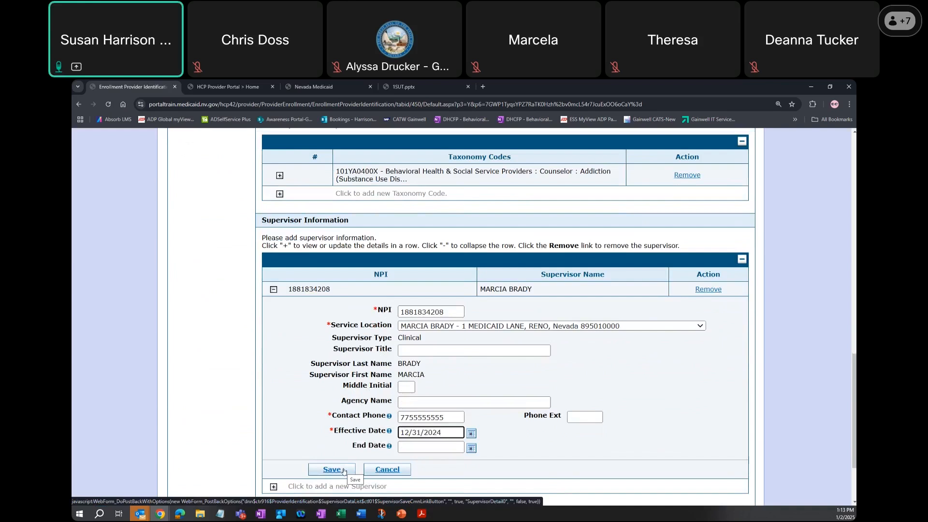
pyautogui.click(343, 471)
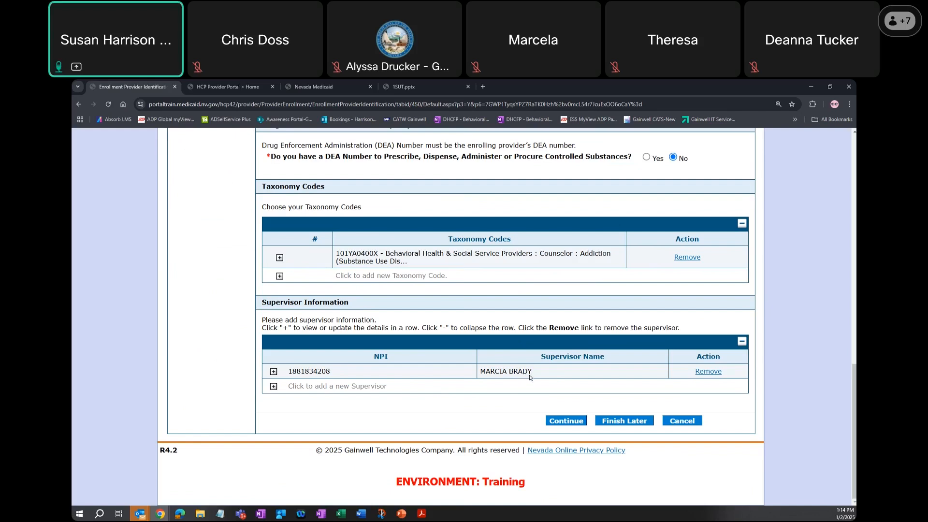
# - Continue past Provider Identification and EFT Enrollment, keeping Yes for payment only through the Group NPI
pyautogui.click(569, 421)
pyautogui.scroll(-3, 572, 414)
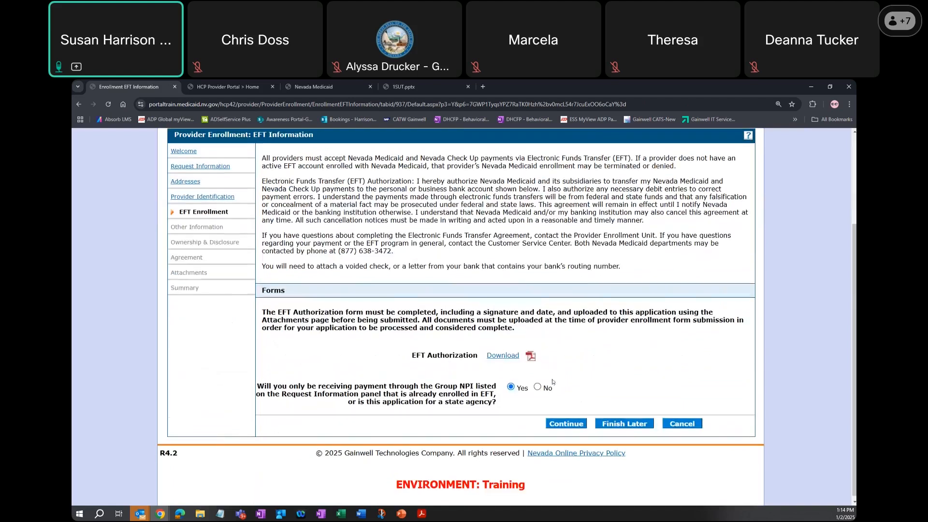
pyautogui.click(567, 425)
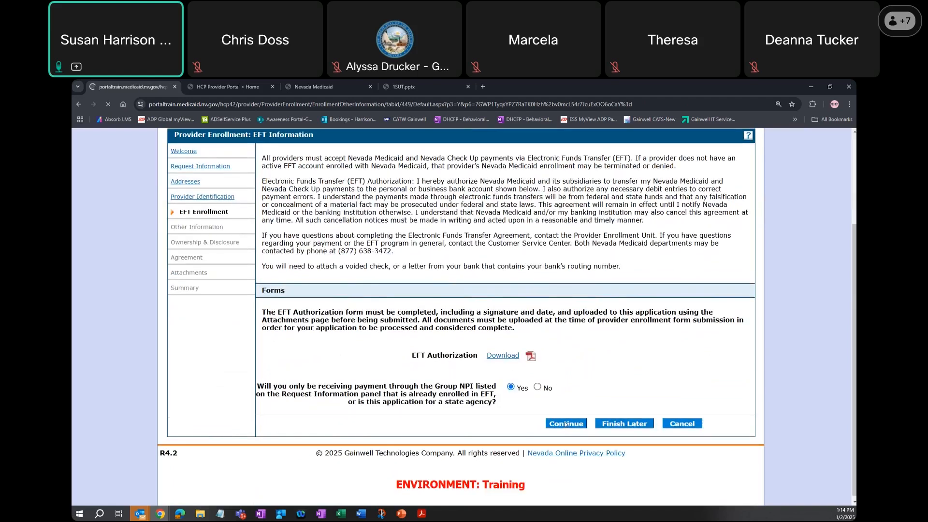
# - Enter M-F 8am-5pm as the Days and Hours of Operation
pyautogui.click(469, 352)
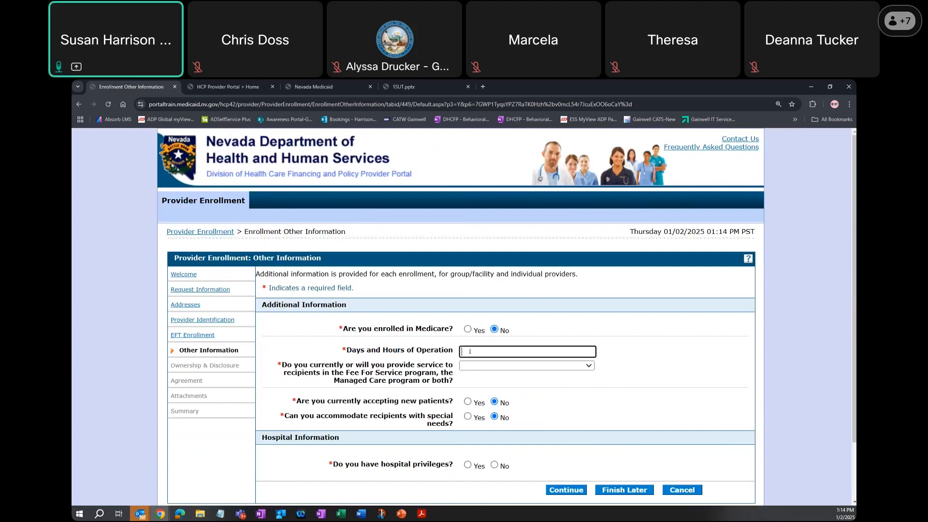
pyautogui.write('M-')
pyautogui.write('F 8/')
pyautogui.write('m-5pm')
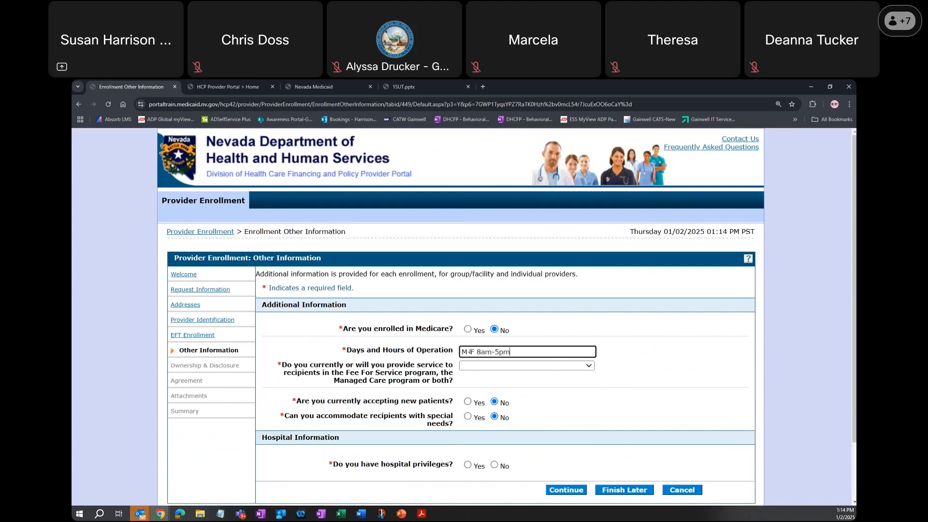
pyautogui.press('Tab')
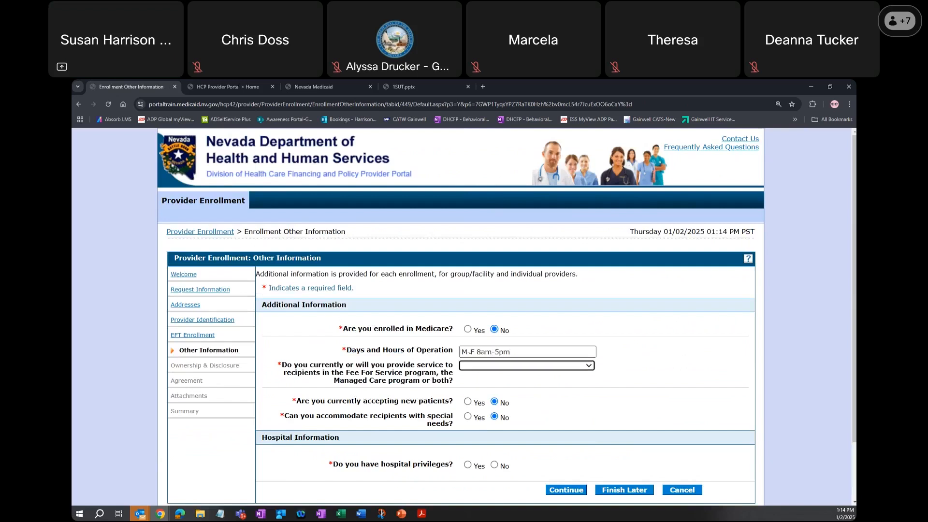
# - Select Fee For Service and Managed Care, answer Yes for new patients and special needs and No for hospital privileges, and continue
pyautogui.click(485, 366)
pyautogui.click(502, 412)
pyautogui.click(468, 401)
pyautogui.click(467, 416)
pyautogui.click(494, 465)
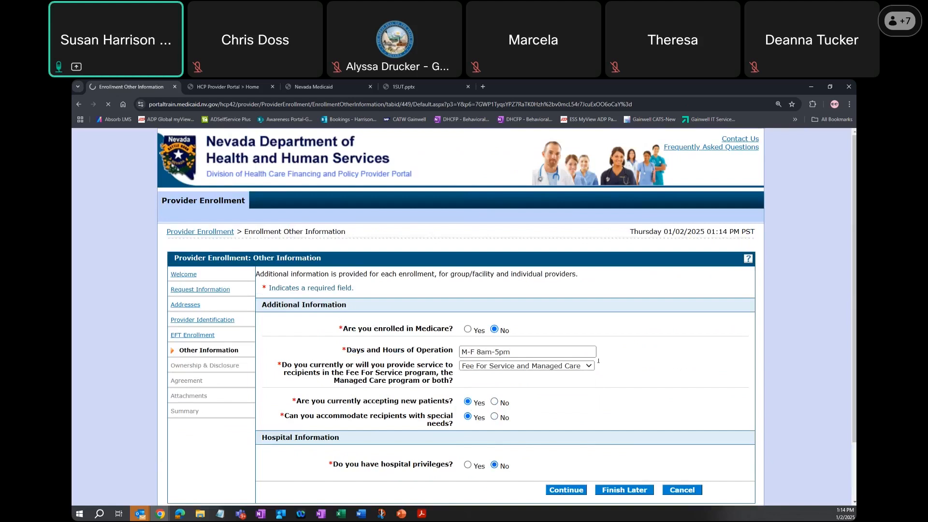
# - Answer No to the disclosure questions on Medicaid enrollment in another state, negative balances owed, and misdemeanor or felony convictions
pyautogui.scroll(-10, 627, 342)
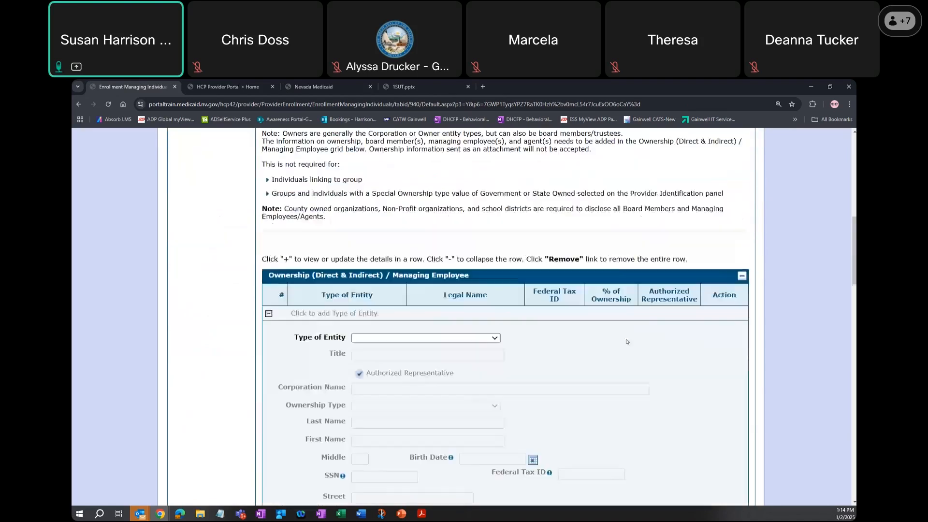
pyautogui.scroll(-6, 577, 327)
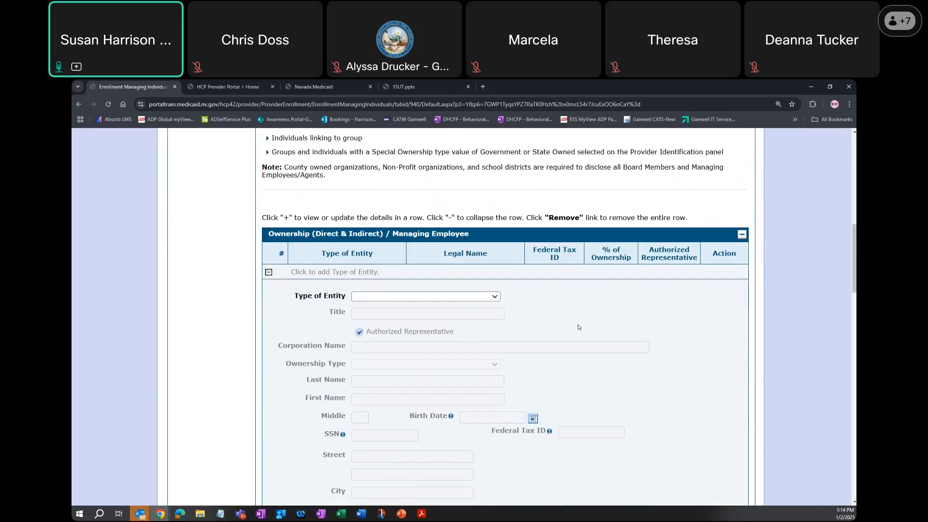
pyautogui.scroll(-9, 579, 325)
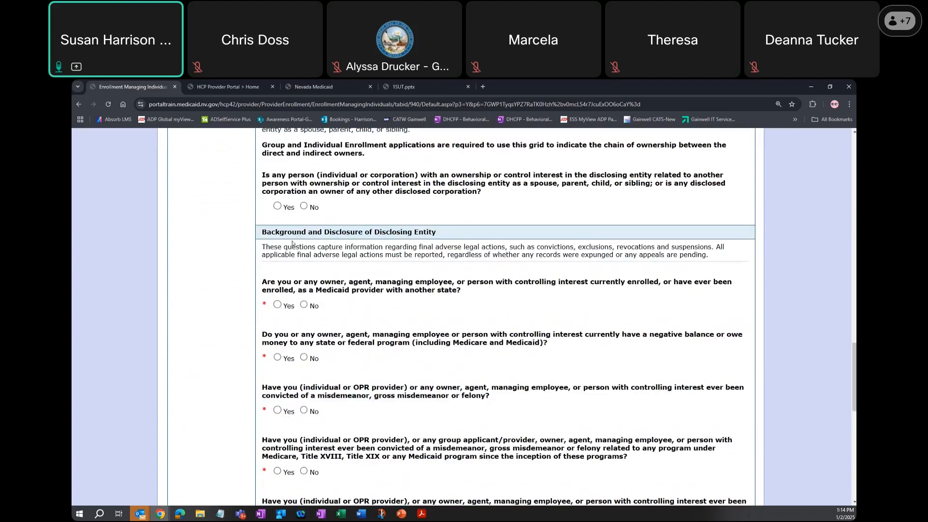
pyautogui.click(304, 304)
pyautogui.scroll(4, 304, 364)
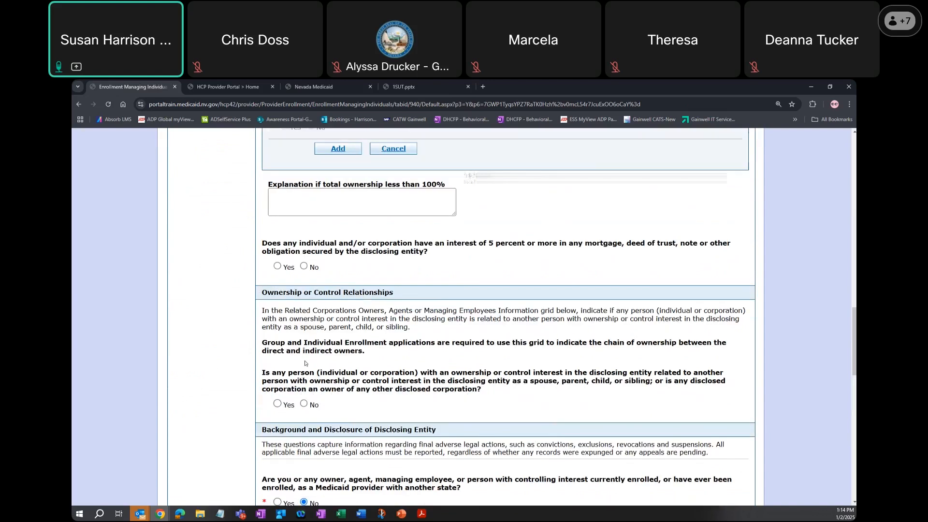
pyautogui.scroll(-2, 324, 404)
pyautogui.click(303, 433)
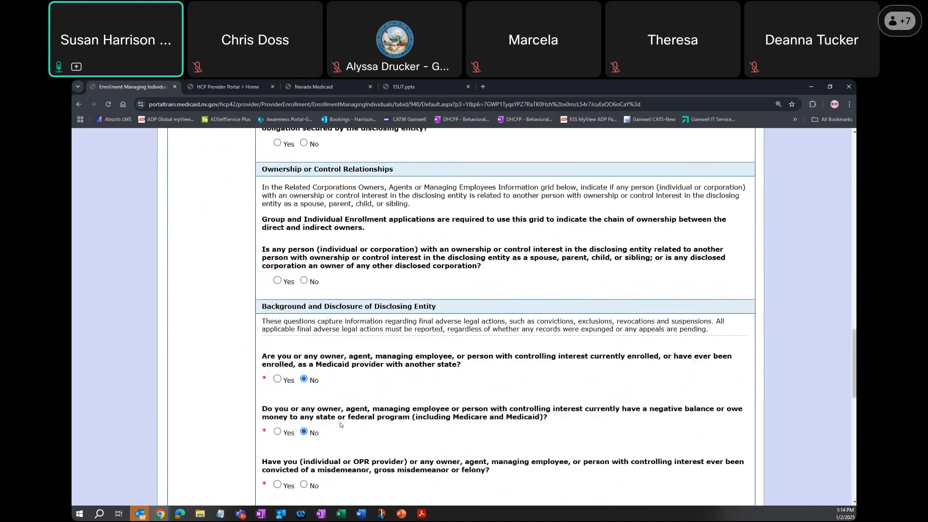
pyautogui.scroll(-1, 305, 411)
pyautogui.click(303, 441)
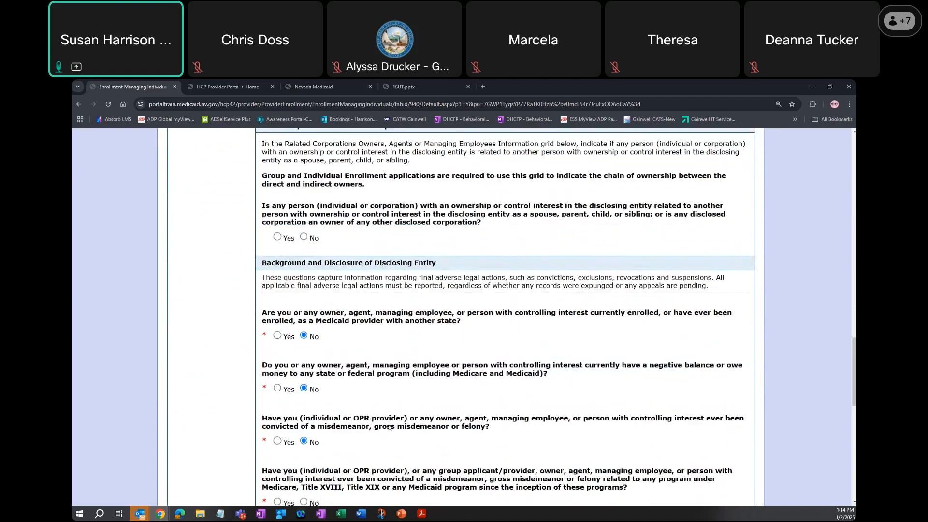
# - Answer No to the questions on Medicare or Medicaid-related convictions and on placement on the OIG/HHS exclusion list
pyautogui.scroll(-1, 303, 441)
pyautogui.click(303, 452)
pyautogui.scroll(-2, 304, 454)
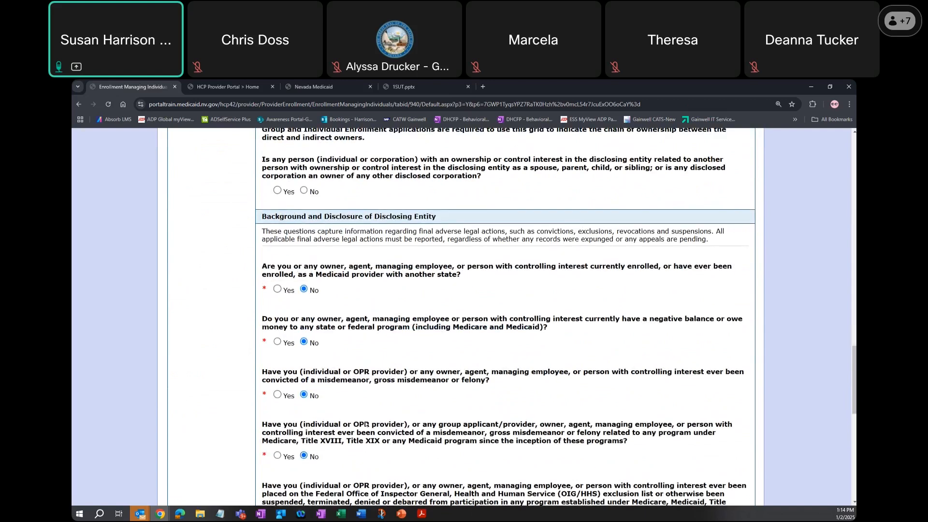
pyautogui.click(304, 416)
pyautogui.scroll(-2, 304, 419)
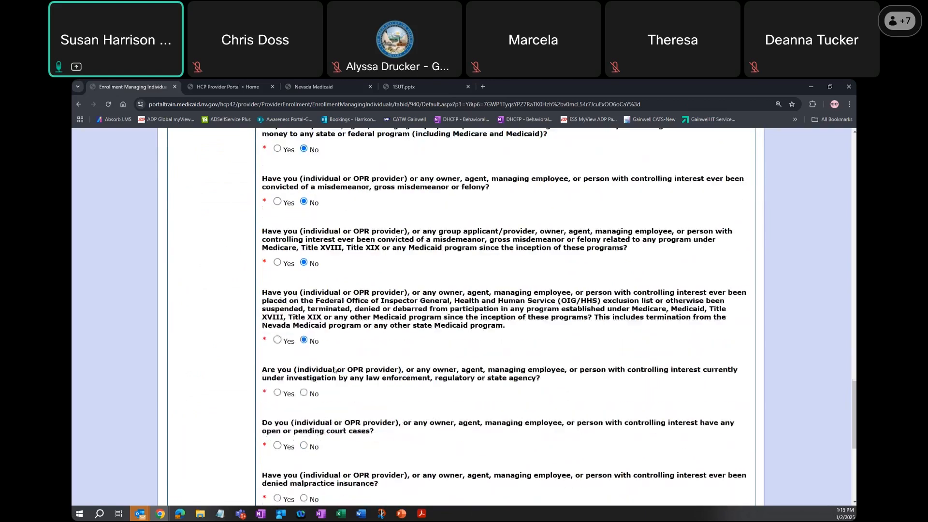
# - Answer No to the questions on current investigations, open or pending court cases, and denied malpractice insurance
pyautogui.click(304, 393)
pyautogui.scroll(-1, 334, 355)
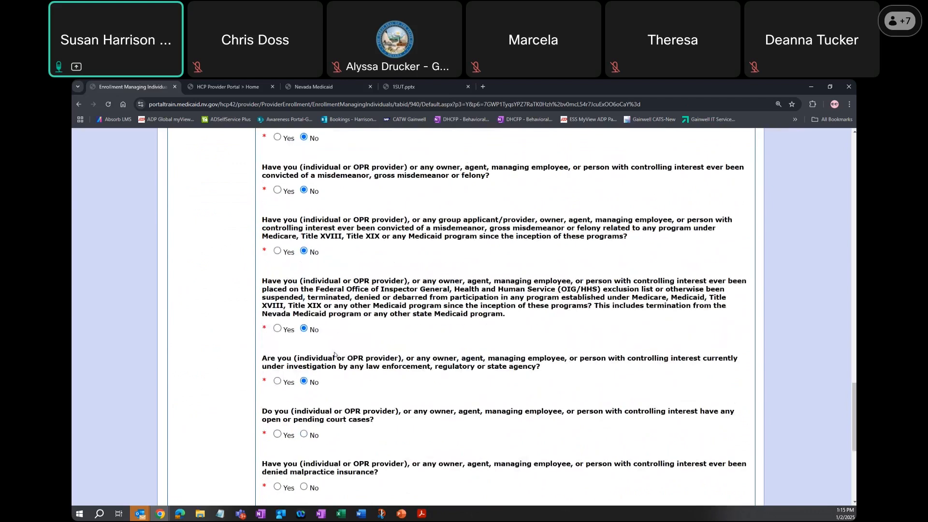
pyautogui.click(304, 434)
pyautogui.scroll(-1, 309, 435)
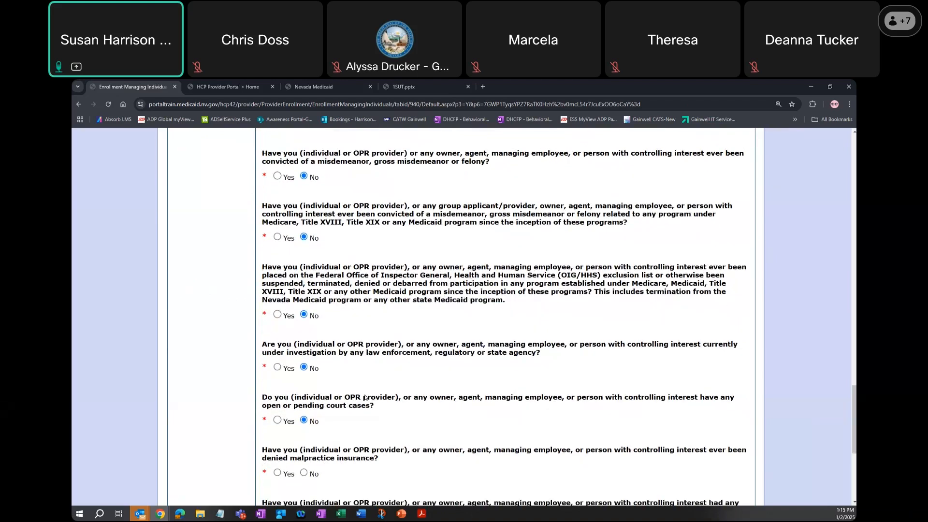
pyautogui.click(304, 473)
# - Answer No on denied or revoked licenses, voluntarily surrendered licenses and Nevada state employment, and continue to the Agreement page
pyautogui.scroll(-2, 306, 409)
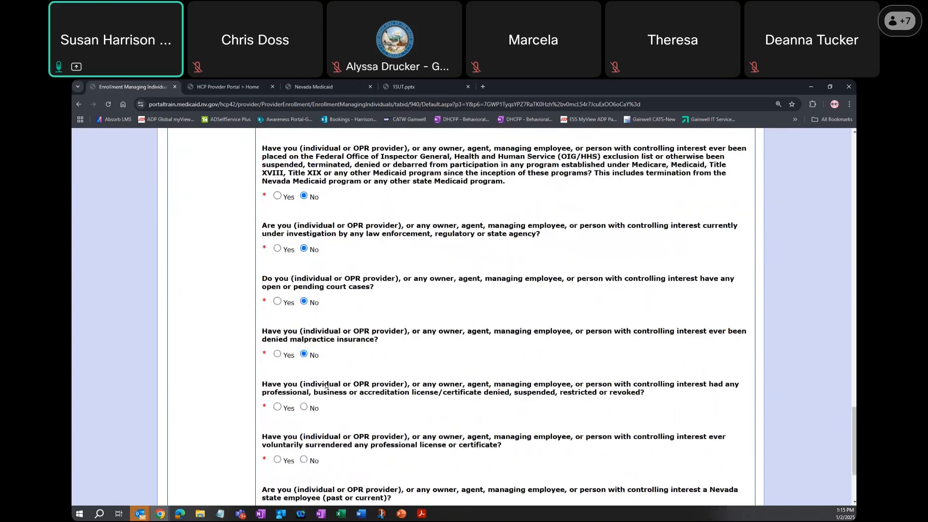
pyautogui.click(304, 408)
pyautogui.scroll(4, 304, 449)
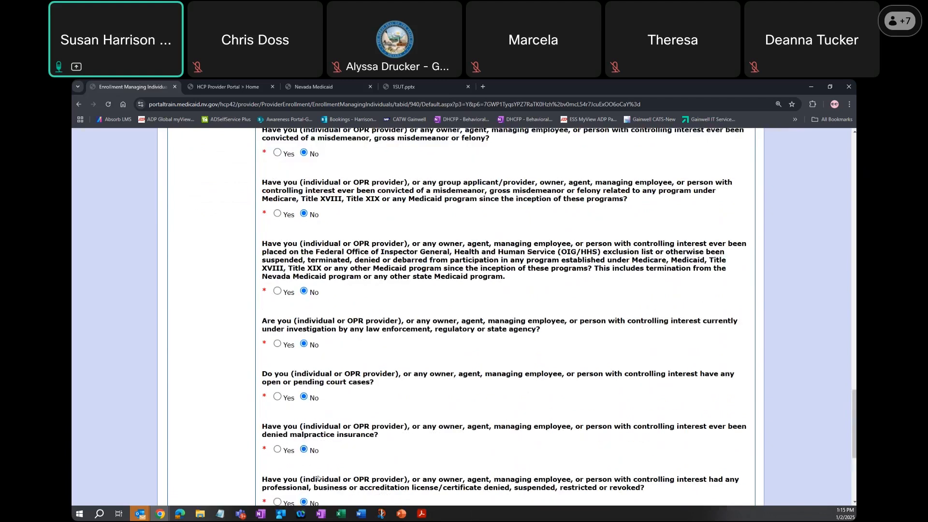
pyautogui.scroll(-5, 301, 442)
pyautogui.click(304, 431)
pyautogui.scroll(-1, 305, 454)
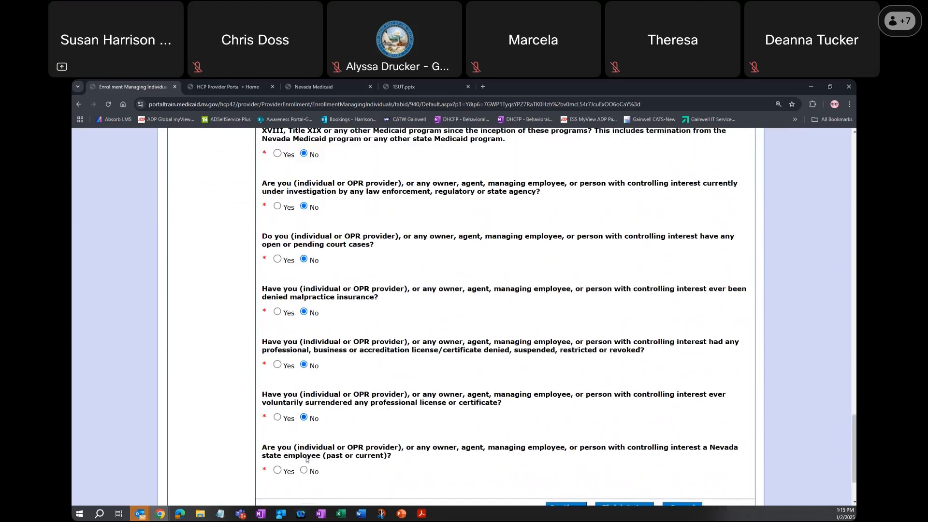
pyautogui.click(304, 470)
pyautogui.scroll(1, 457, 426)
pyautogui.scroll(-3, 566, 414)
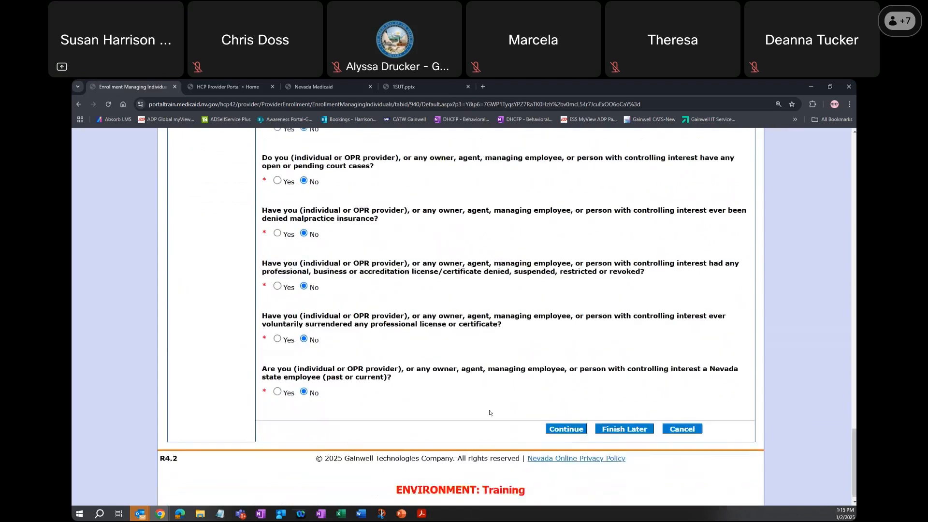
pyautogui.click(567, 421)
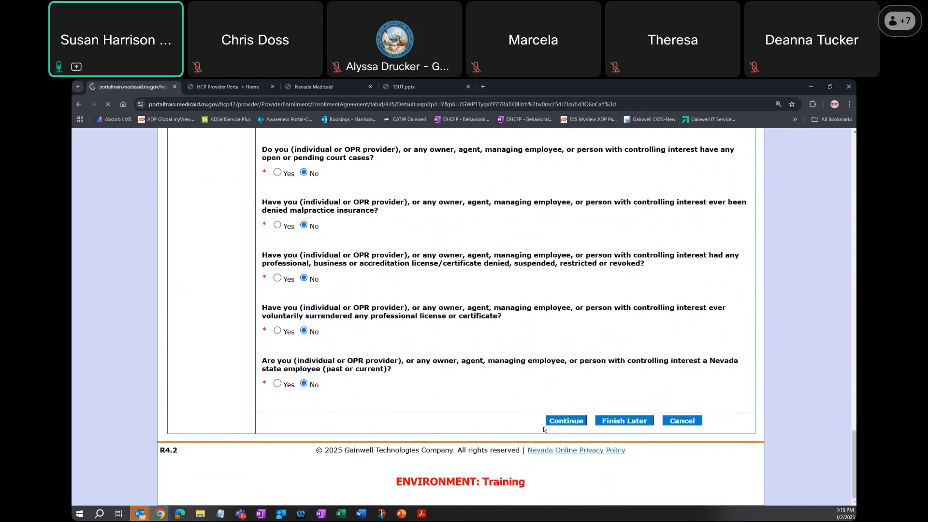
# - Open the Nevada Medicaid and Nevada Check Up Provider Contract, look through it and close it
pyautogui.scroll(-4, 532, 416)
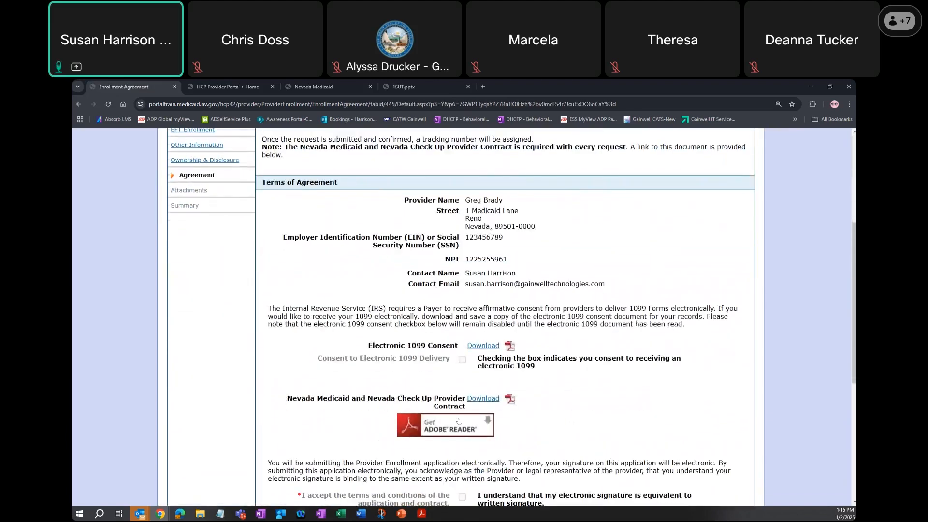
pyautogui.click(489, 399)
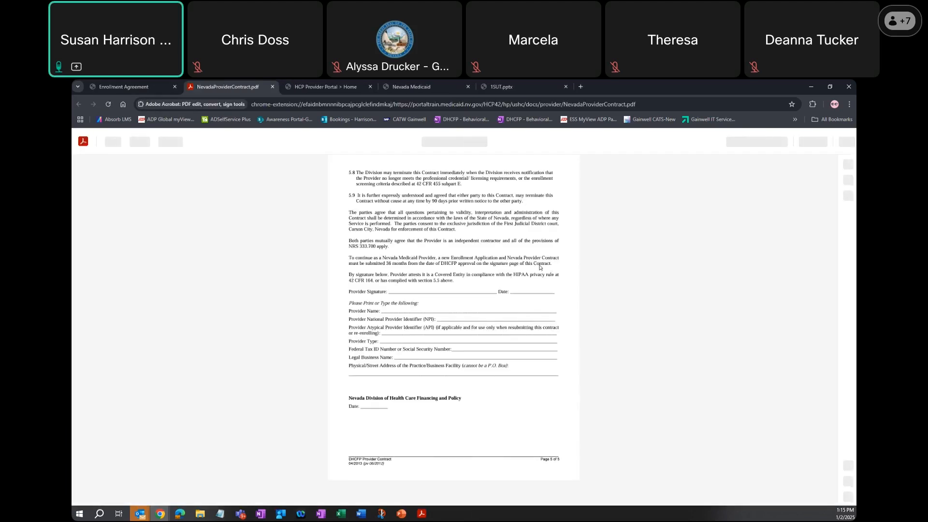
pyautogui.scroll(8, 332, 163)
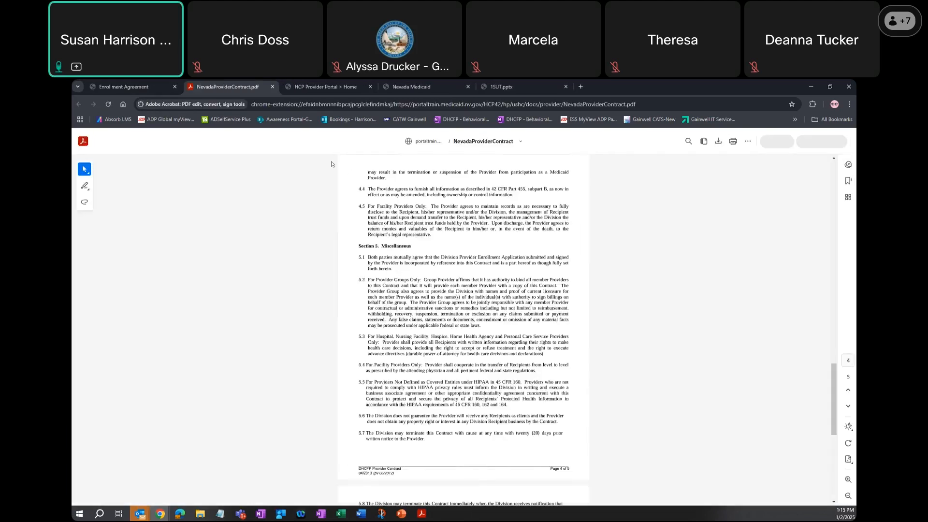
pyautogui.click(273, 93)
# - Accept the terms and conditions of the application and contract, and sign with the provider's full name
pyautogui.scroll(-2, 453, 373)
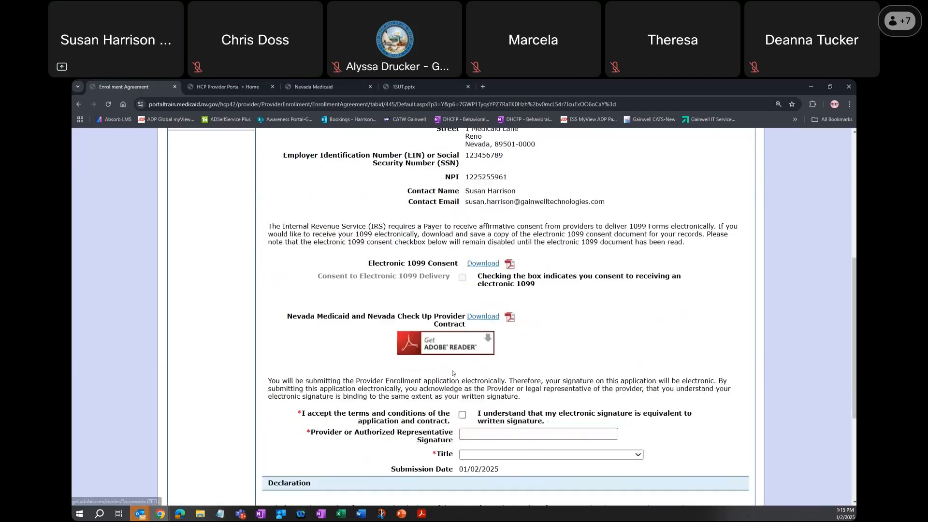
pyautogui.click(462, 414)
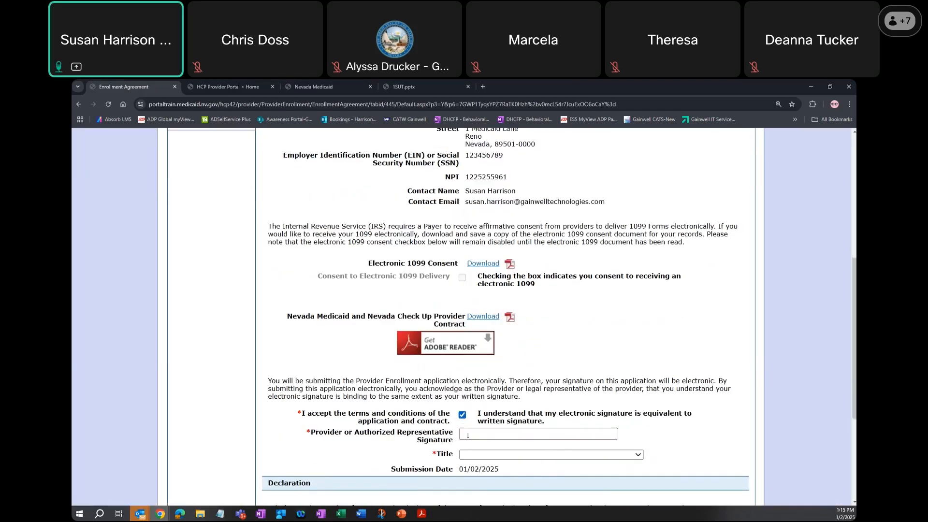
pyautogui.click(472, 436)
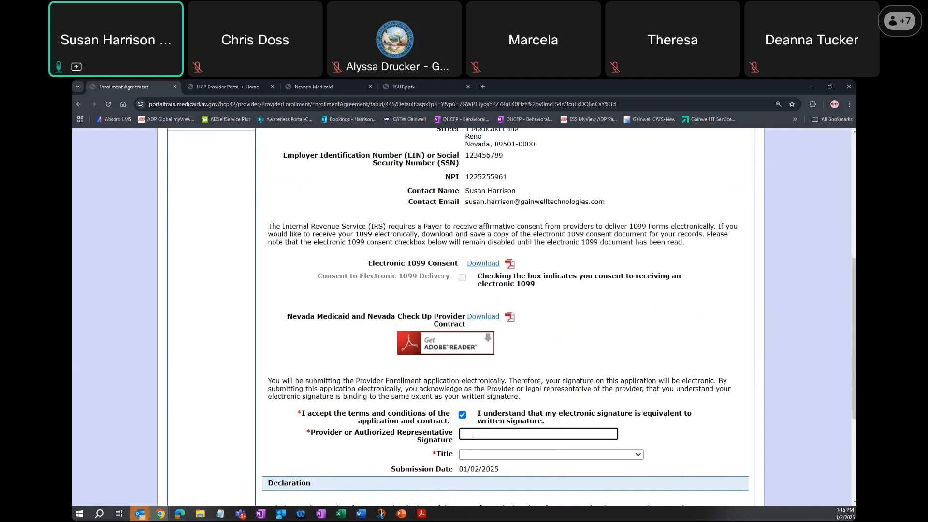
pyautogui.write('Gregro')
pyautogui.press('BackSpace')
pyautogui.write('ory Brady')
# - Set the signer's Title to Representative and continue to the Attachments page
pyautogui.click(532, 457)
pyautogui.click(530, 442)
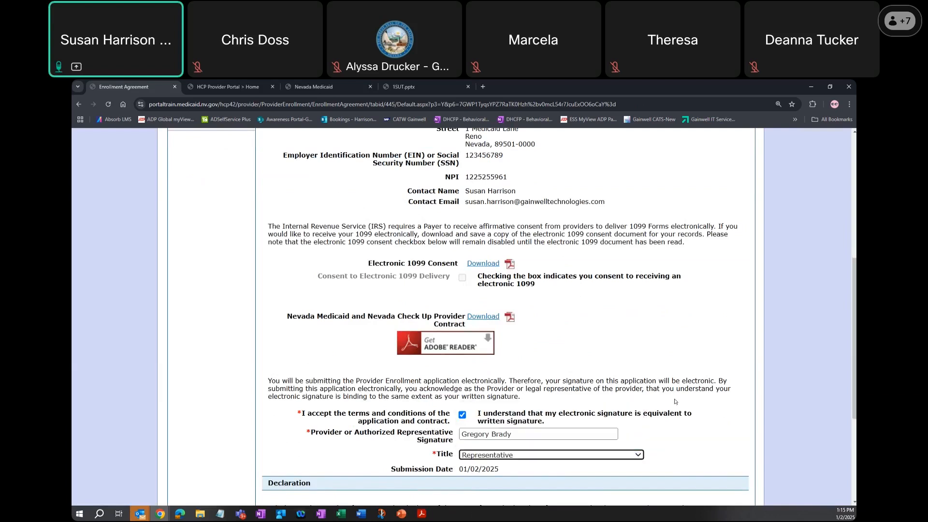
pyautogui.scroll(-3, 676, 401)
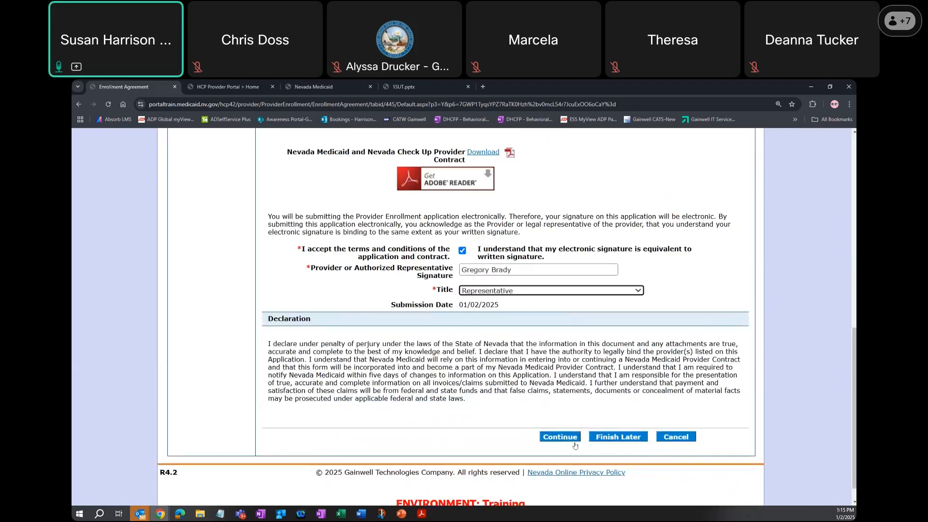
pyautogui.click(568, 436)
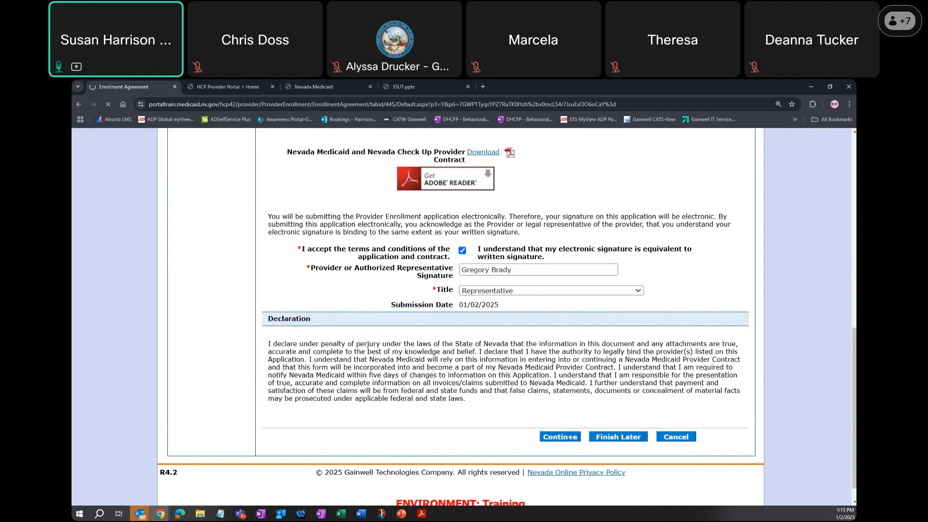
pyautogui.scroll(-3, 593, 419)
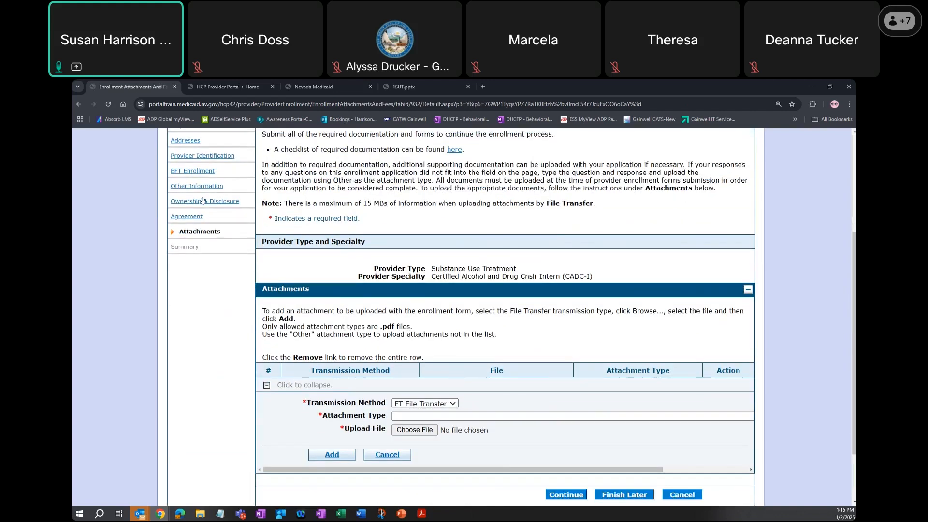
# - Return to the Agreement page, set the signer's Title to Provider and continue
pyautogui.click(187, 216)
pyautogui.scroll(-3, 555, 381)
pyautogui.scroll(-2, 555, 382)
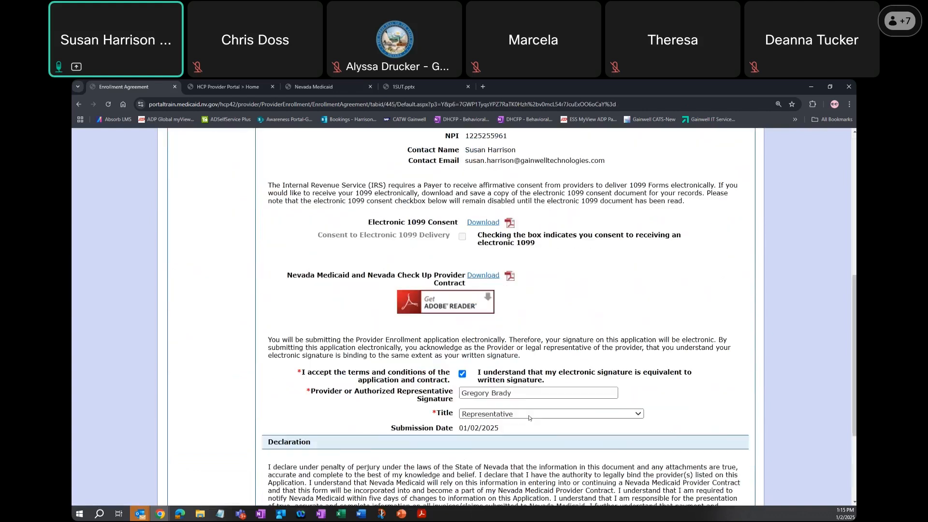
pyautogui.click(511, 414)
pyautogui.click(512, 433)
pyautogui.scroll(-3, 621, 429)
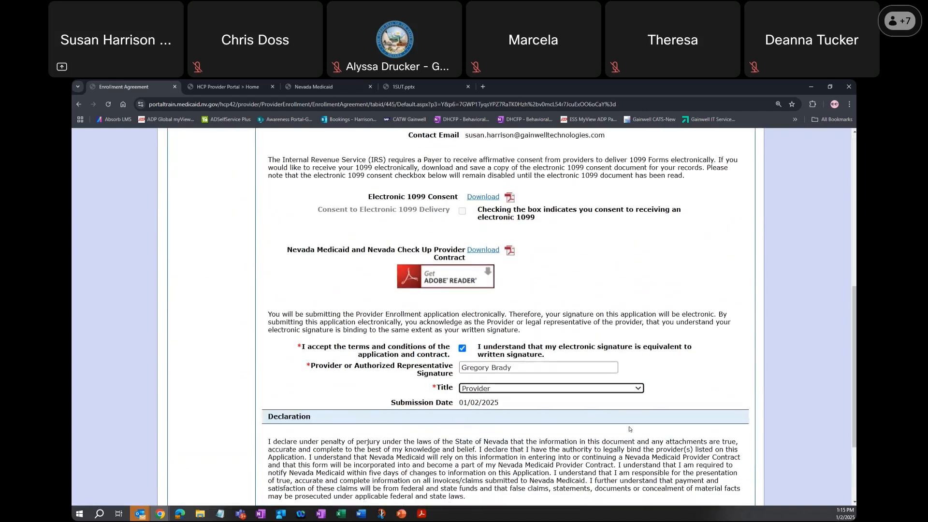
pyautogui.click(555, 416)
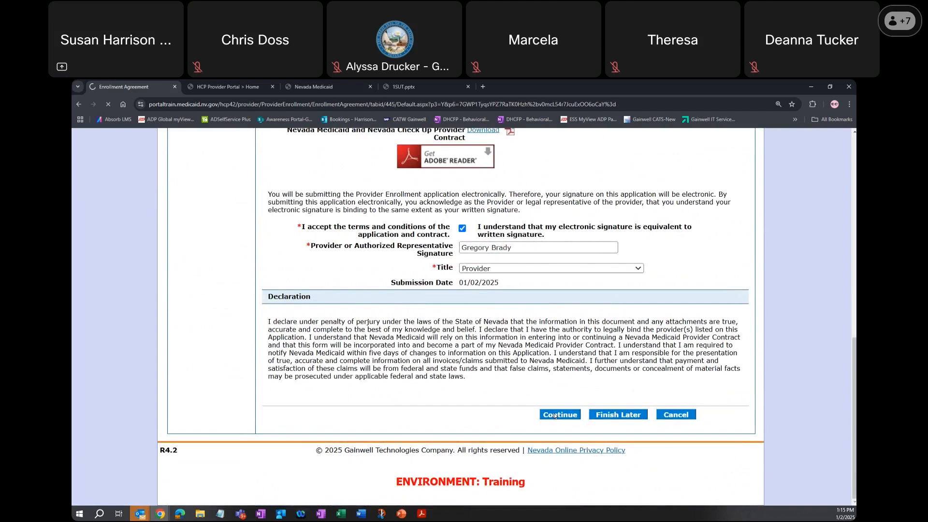
# - Add the provider contract PDF as a file-transfer attachment of type Other and continue to the enrollment Summary
pyautogui.scroll(-4, 564, 410)
pyautogui.scroll(-2, 564, 410)
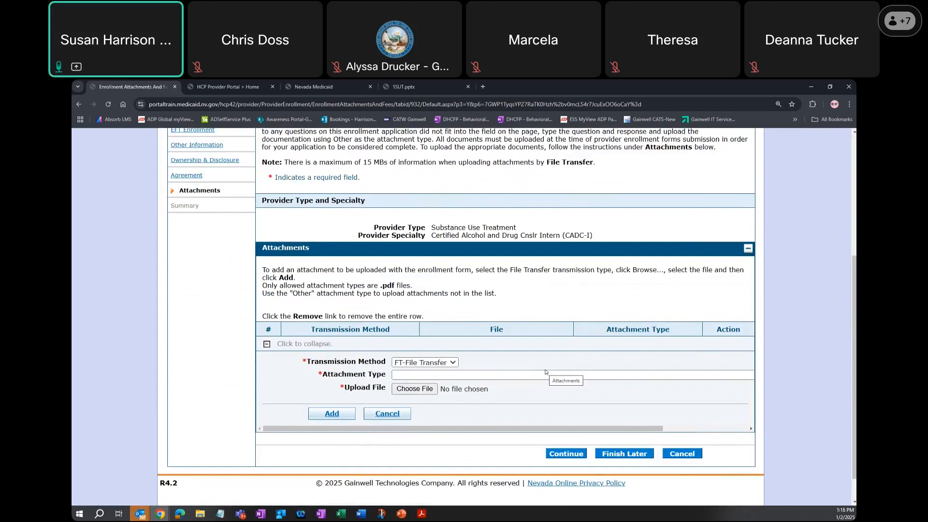
pyautogui.click(540, 376)
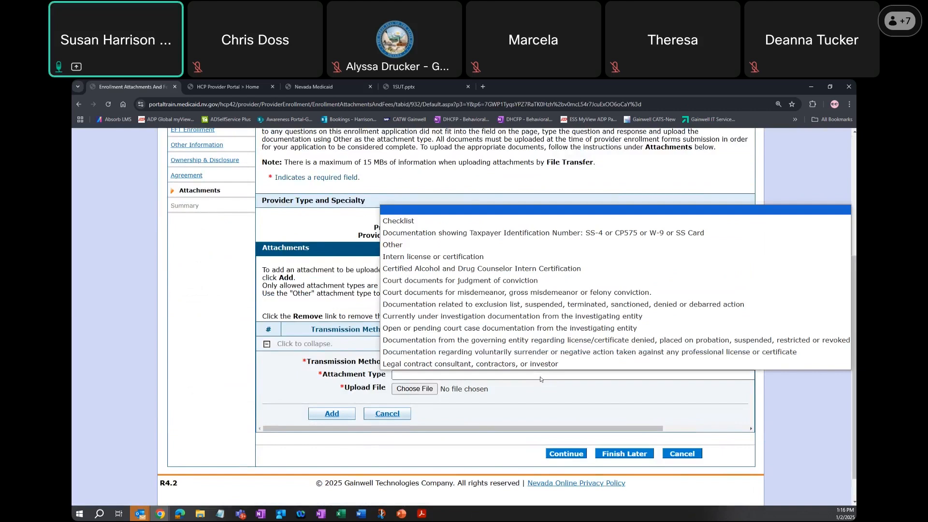
pyautogui.click(421, 240)
pyautogui.click(415, 389)
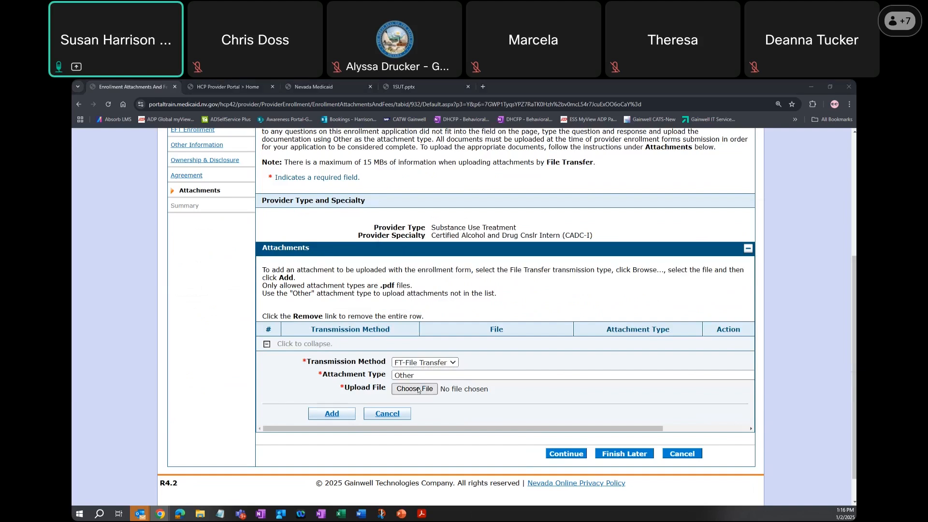
pyautogui.click(195, 178)
pyautogui.click(315, 262)
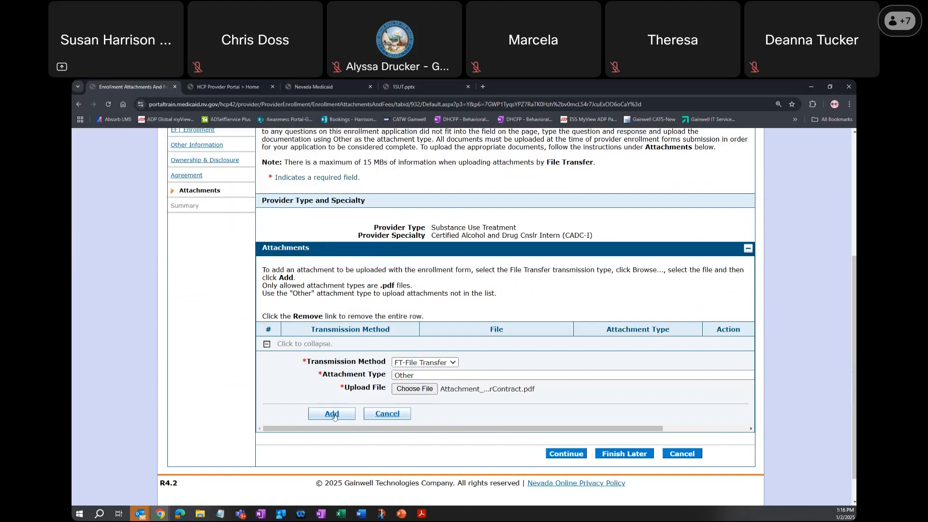
pyautogui.click(343, 416)
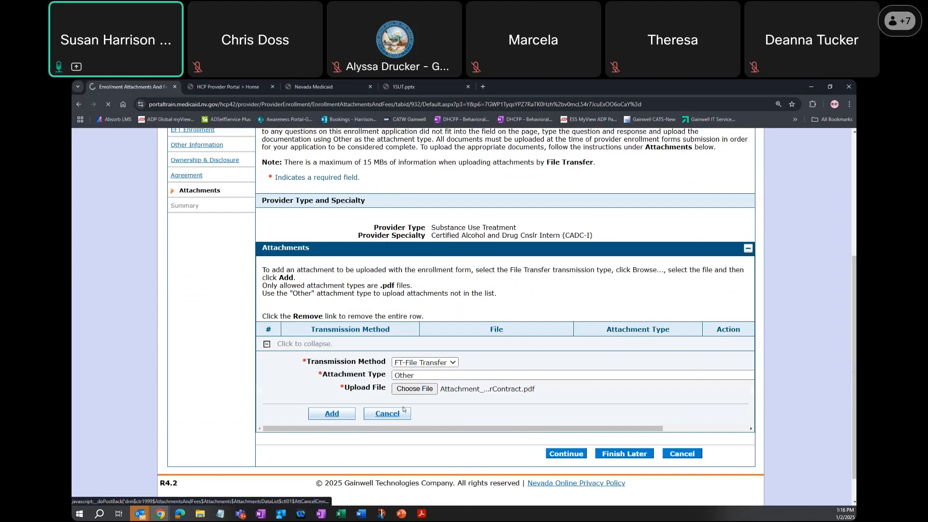
pyautogui.click(571, 420)
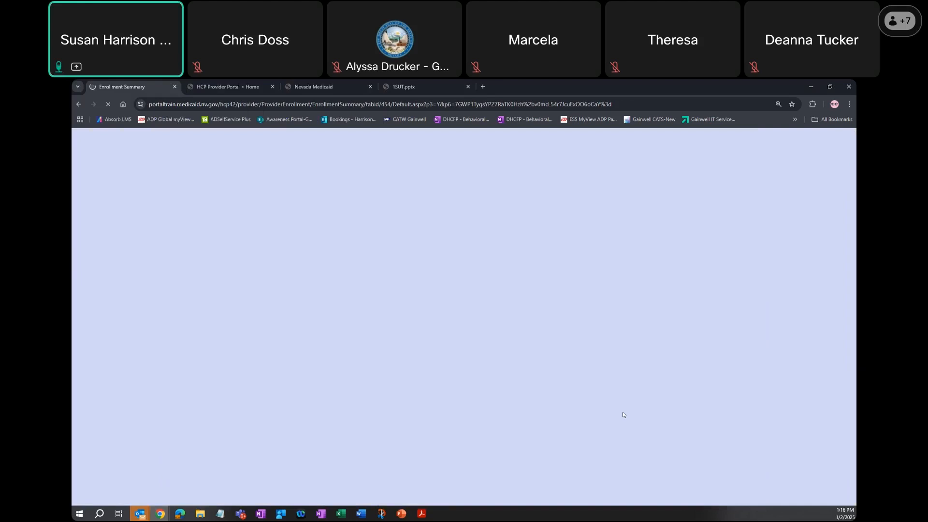
pyautogui.scroll(-7, 773, 396)
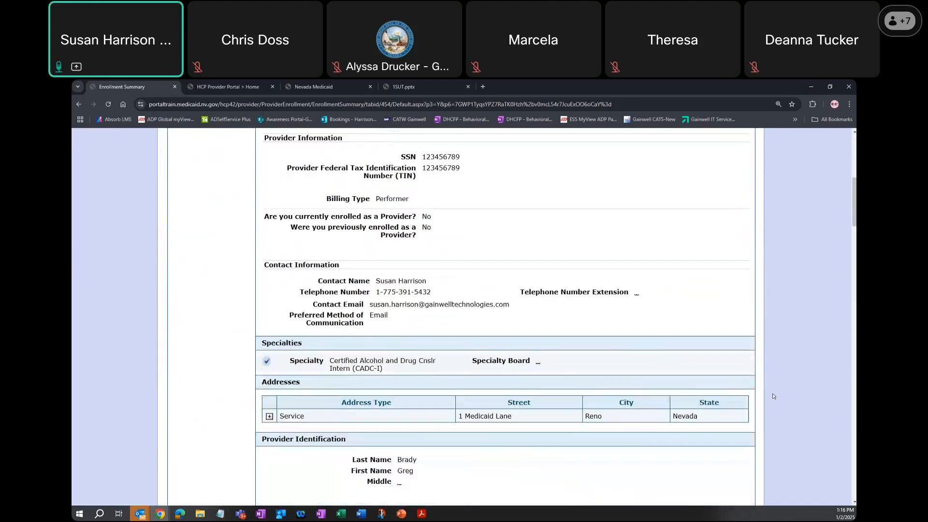
# - Review the rest of the enrollment Summary, including the attachments, and cancel the application without submitting it
pyautogui.scroll(-18, 772, 397)
pyautogui.scroll(-20, 770, 399)
pyautogui.scroll(-12, 771, 397)
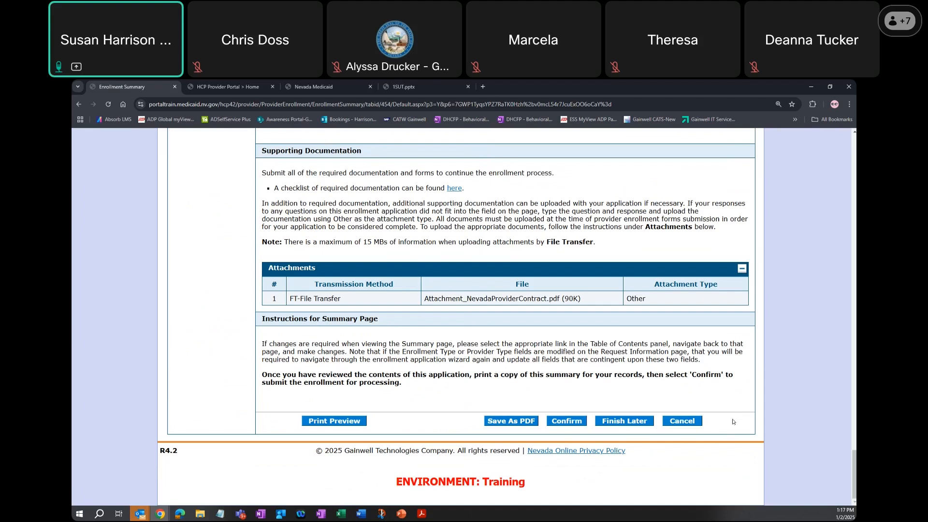
pyautogui.click(683, 422)
pyautogui.click(429, 343)
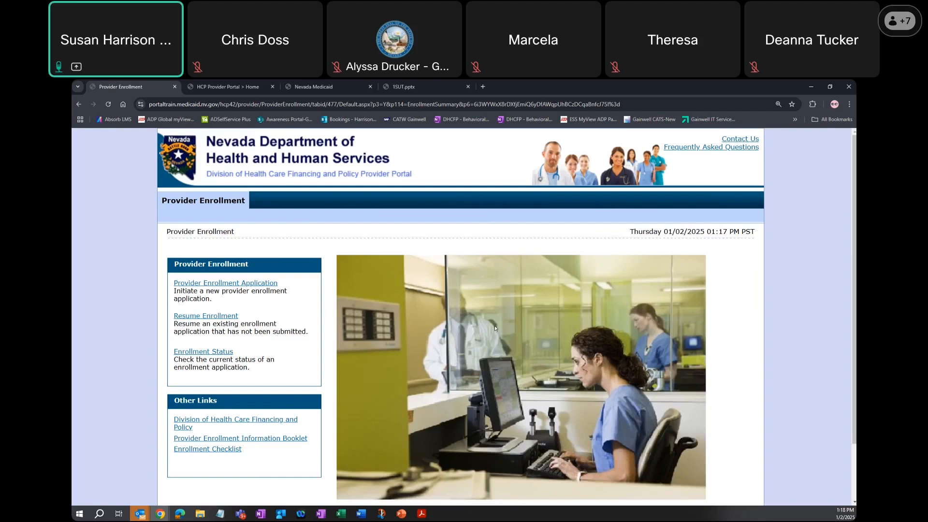
# - Switch to the Provider Portal home page and submit the provider's User ID in the Login area
pyautogui.click(222, 88)
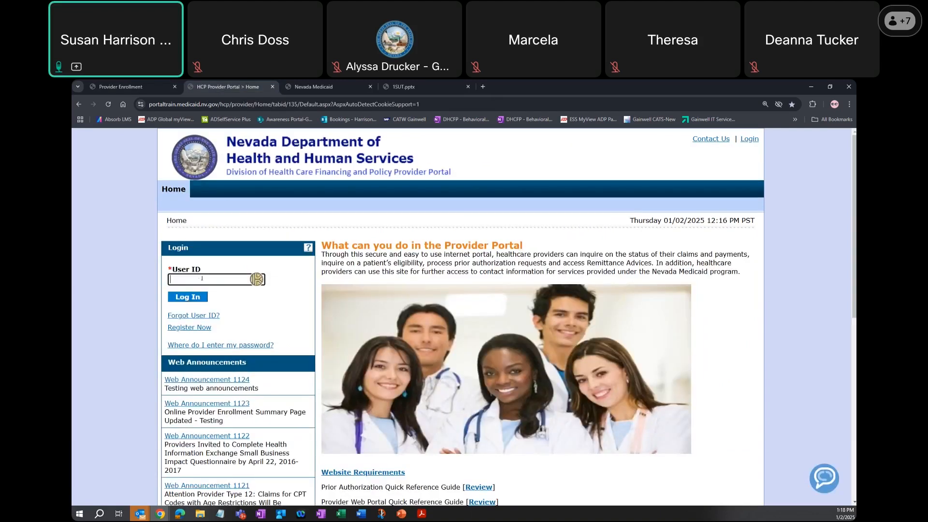
pyautogui.write('BradyB17215')
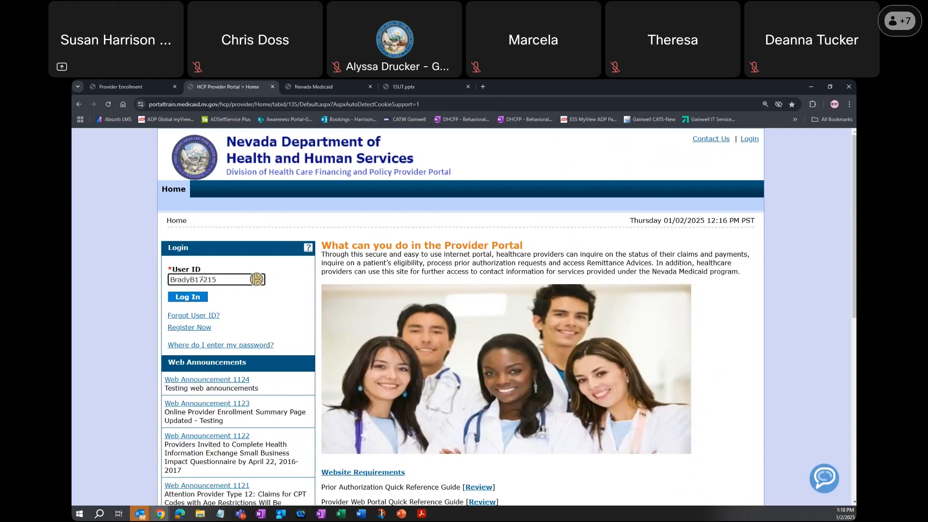
pyautogui.click(188, 297)
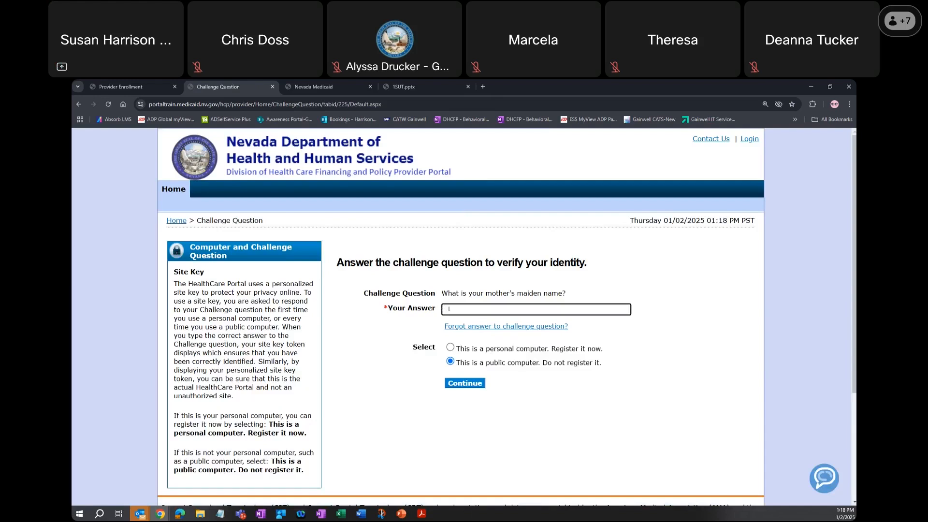
# - Answer the identity challenge question, choose to register this as a personal computer and continue
pyautogui.write('Name')
pyautogui.click(450, 347)
pyautogui.click(471, 386)
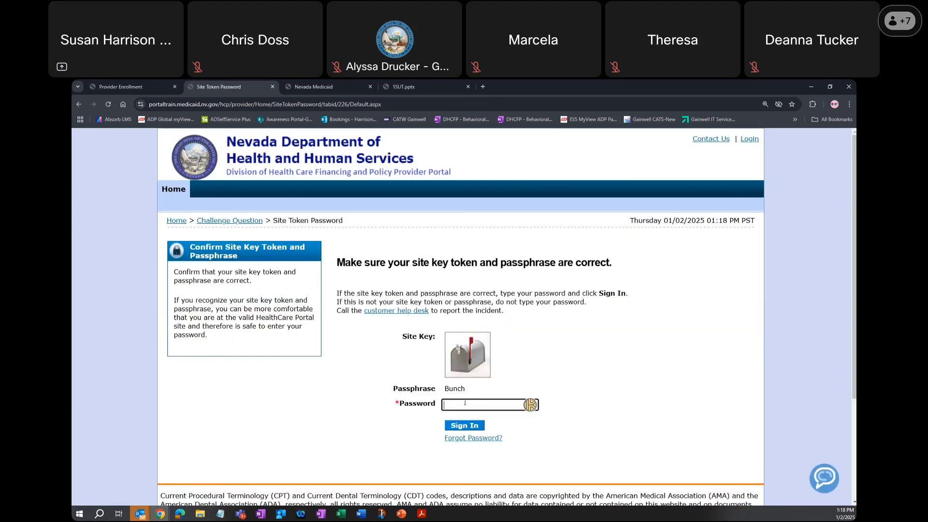
# - Try to sign in by entering the account password beneath the site key and passphrase
pyautogui.write('•••••••••••')
pyautogui.press('Return')
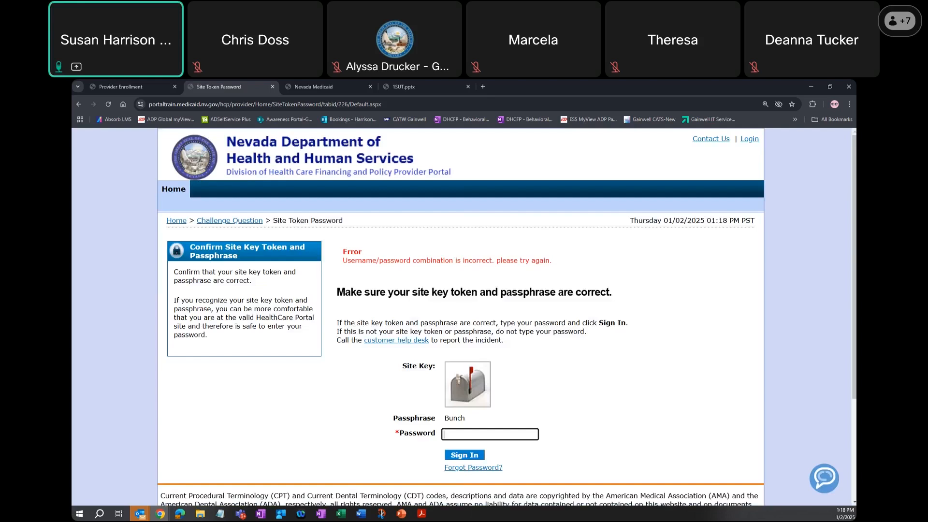
# - Paste the account password into the Password field and sign in to the provider's account
pyautogui.hotkey('alt', 'Tab')
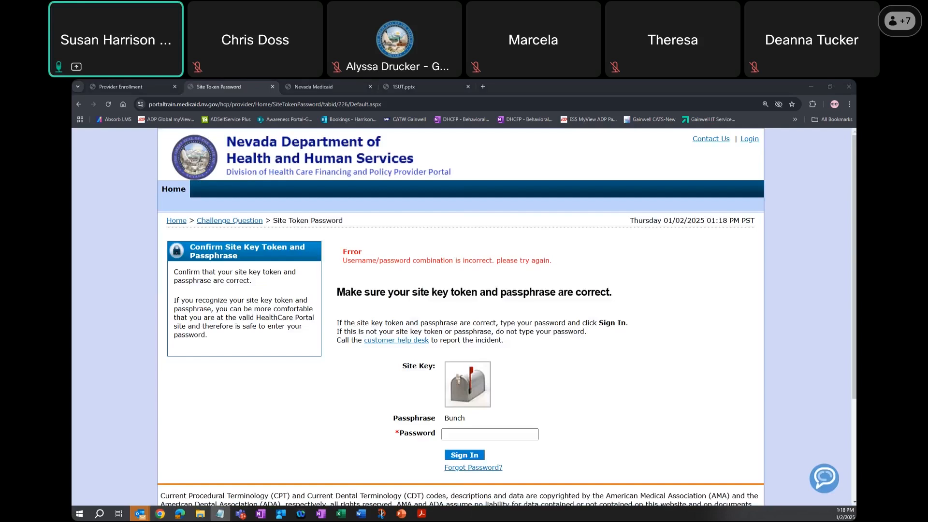
pyautogui.hotkey('alt', 'Tab')
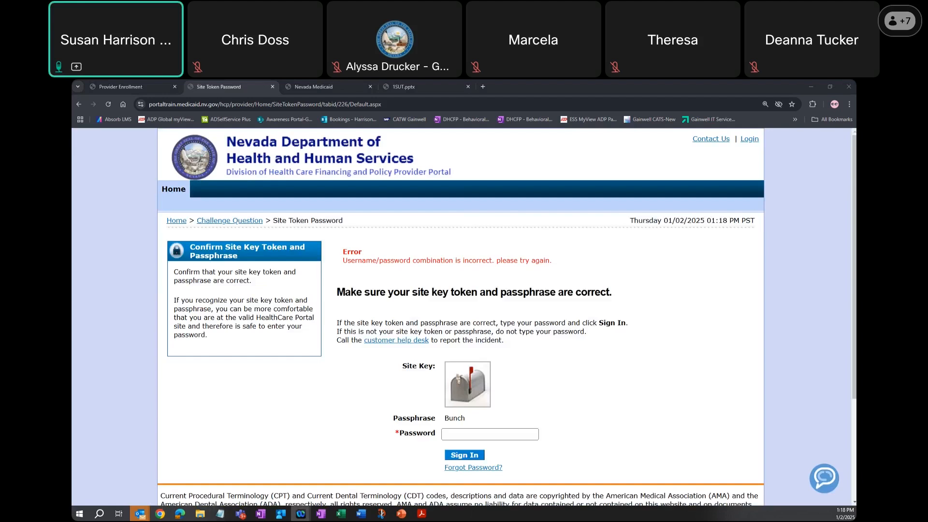
pyautogui.hotkey('alt', 'Tab')
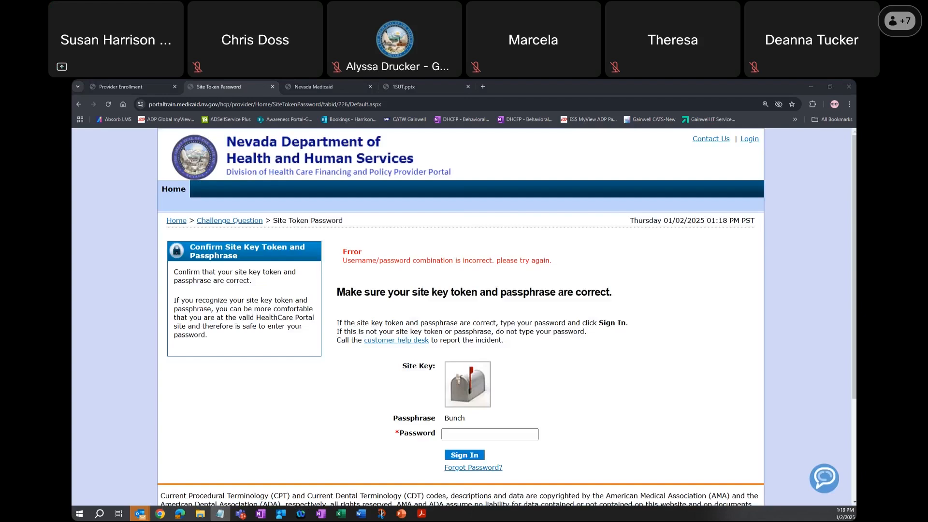
pyautogui.click(459, 434)
pyautogui.hotkey('ctrl', 'v')
pyautogui.click(463, 455)
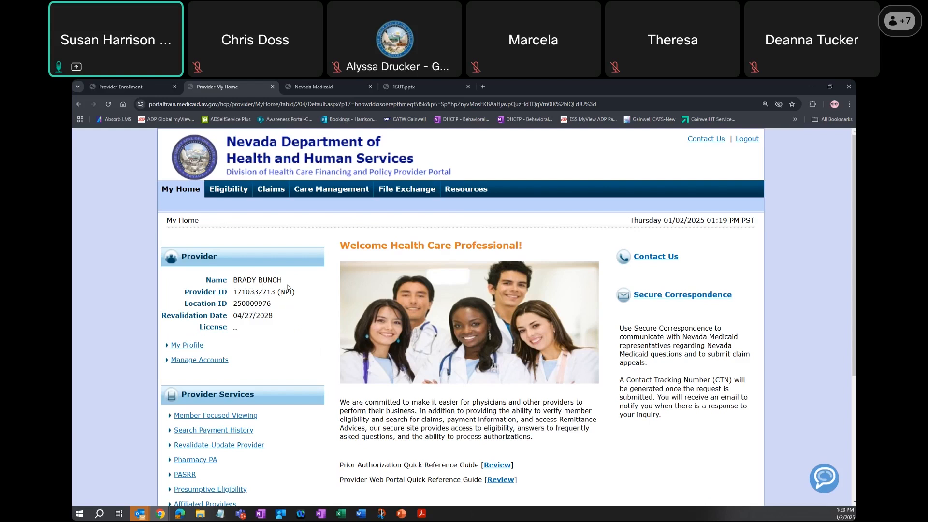
# - Open Report Download among the Resources and set the Report Category to Provider Enrollment Letters
pyautogui.moveTo(474, 190)
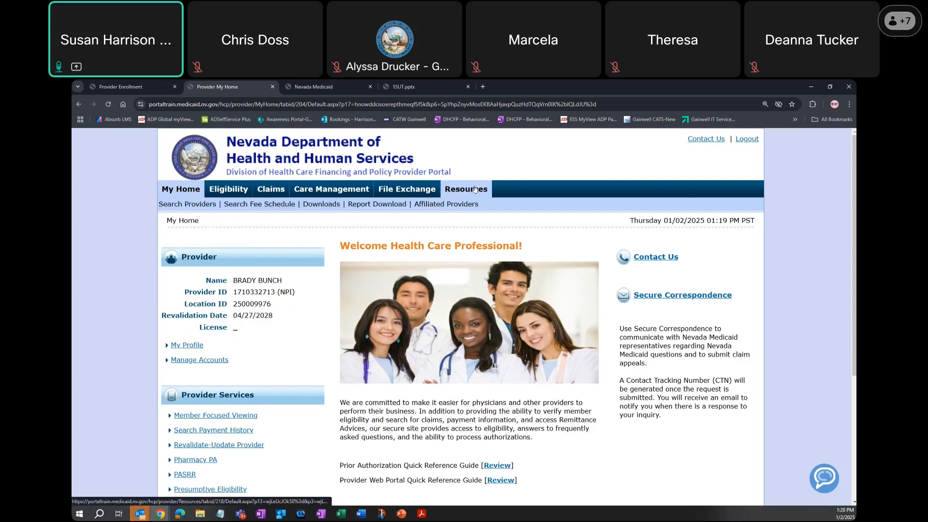
pyautogui.click(474, 189)
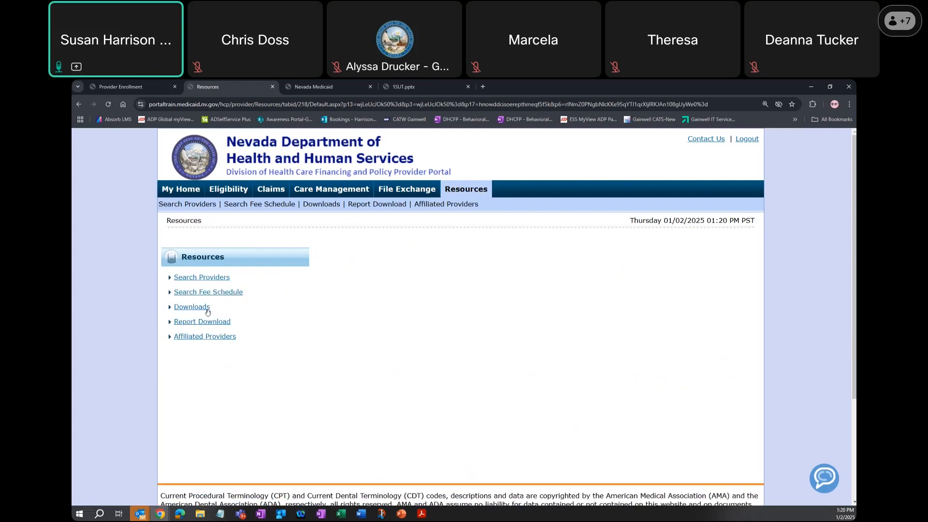
pyautogui.click(215, 323)
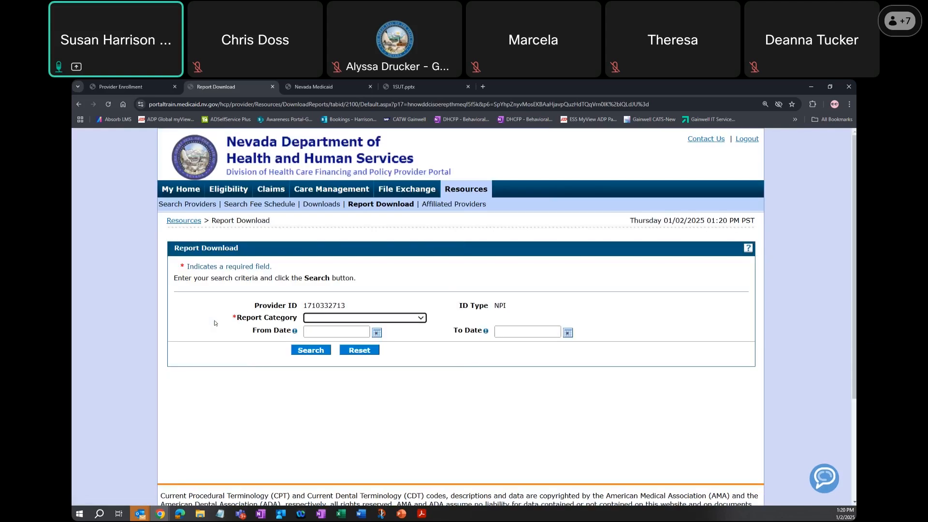
pyautogui.click(346, 318)
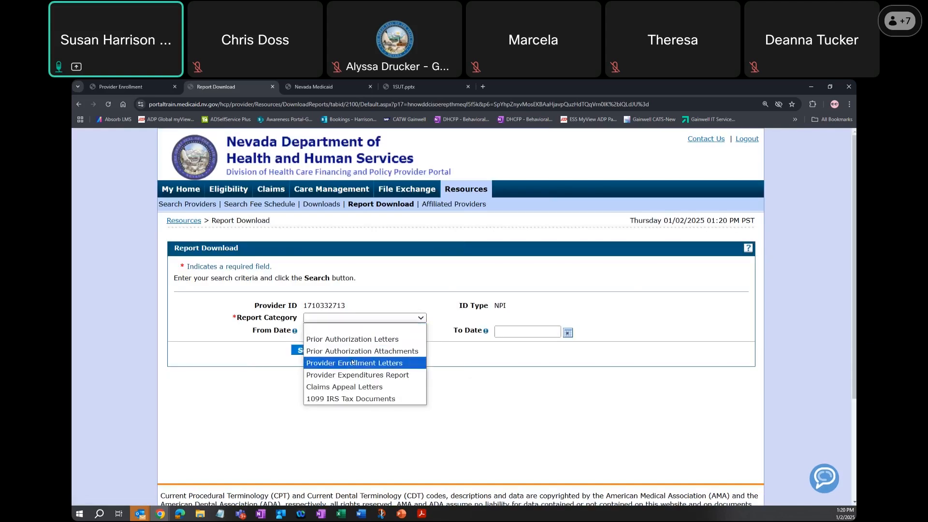
pyautogui.click(352, 363)
# - Search for provider enrollment letters with From Date 09/01/2024 and To Date 01/02/2025
pyautogui.click(310, 333)
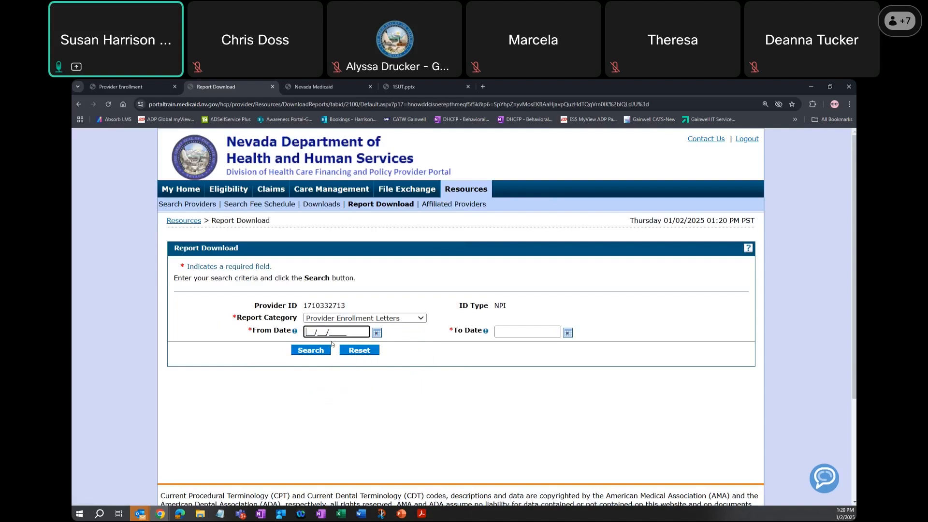
pyautogui.write('09001')
pyautogui.press('Left')
pyautogui.press('Left')
pyautogui.write('12024')
pyautogui.press('Tab')
pyautogui.write('01/02/2025')
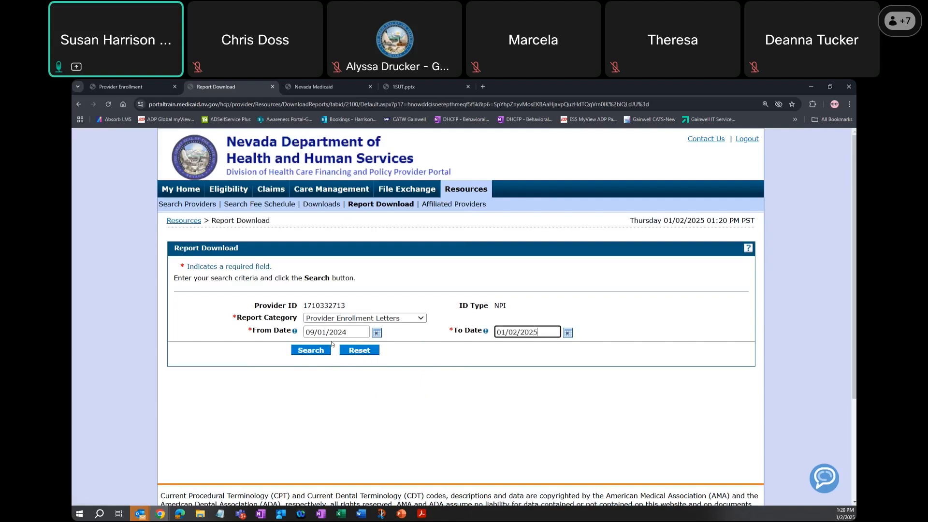
pyautogui.click(321, 350)
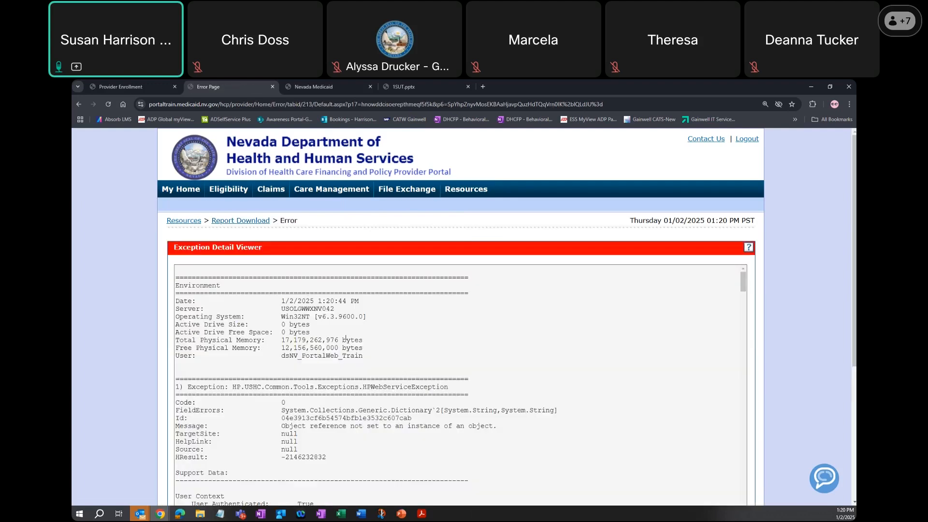
# - Leave the error page, return to My Home and highlight the provider's Location ID
pyautogui.click(252, 222)
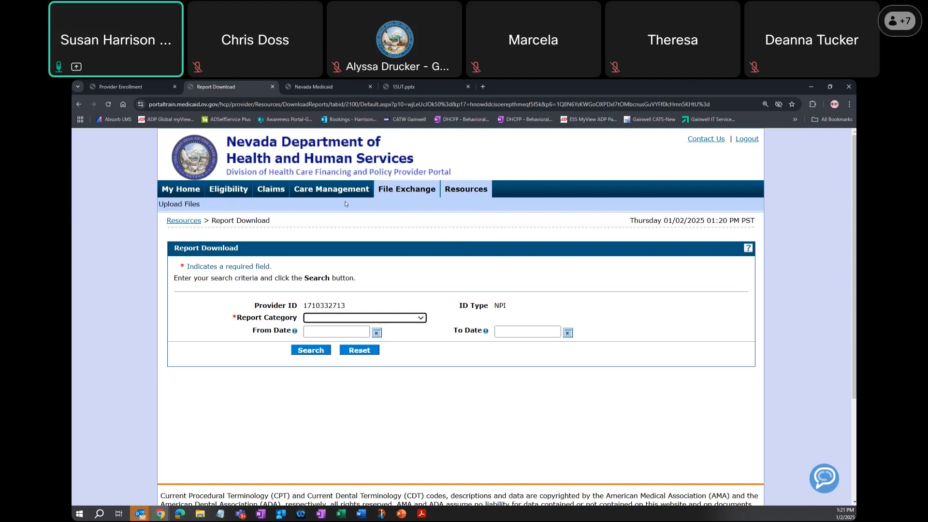
pyautogui.click(182, 192)
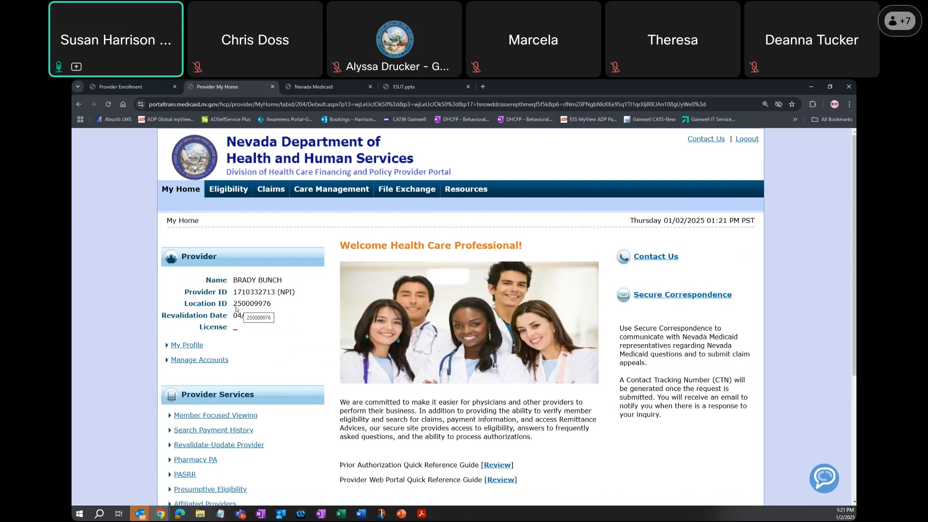
pyautogui.doubleClick(248, 308)
# - Start a professional claim, choose the ACTIVE-17 billing provider service location and go to the Rendering Provider ID field
pyautogui.moveTo(273, 190)
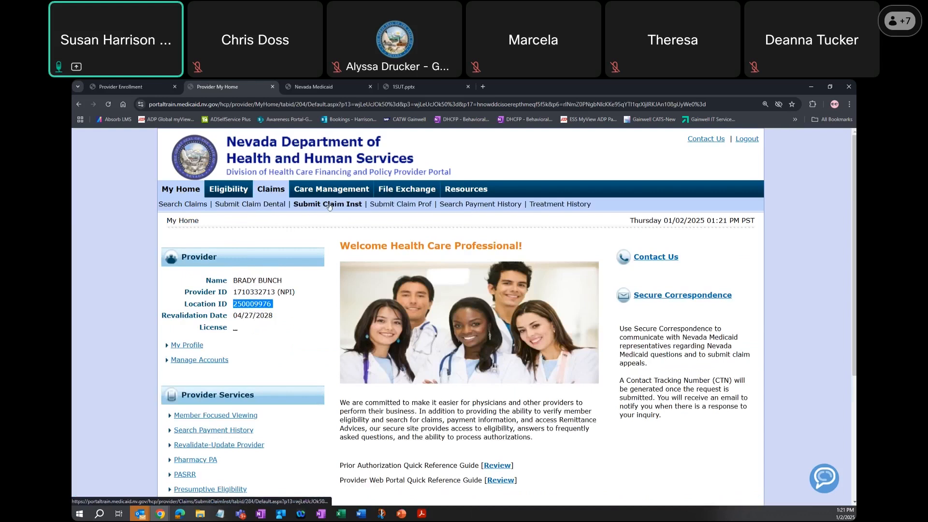
pyautogui.click(397, 204)
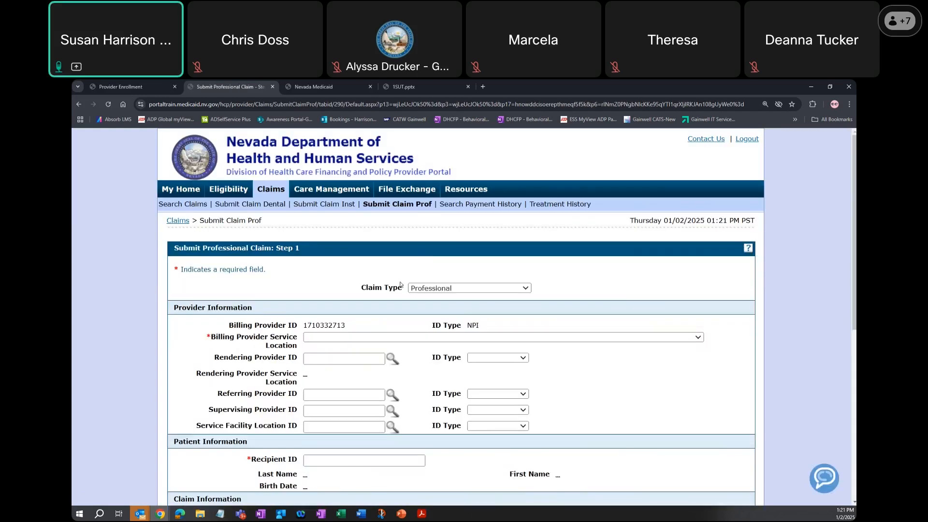
pyautogui.click(403, 339)
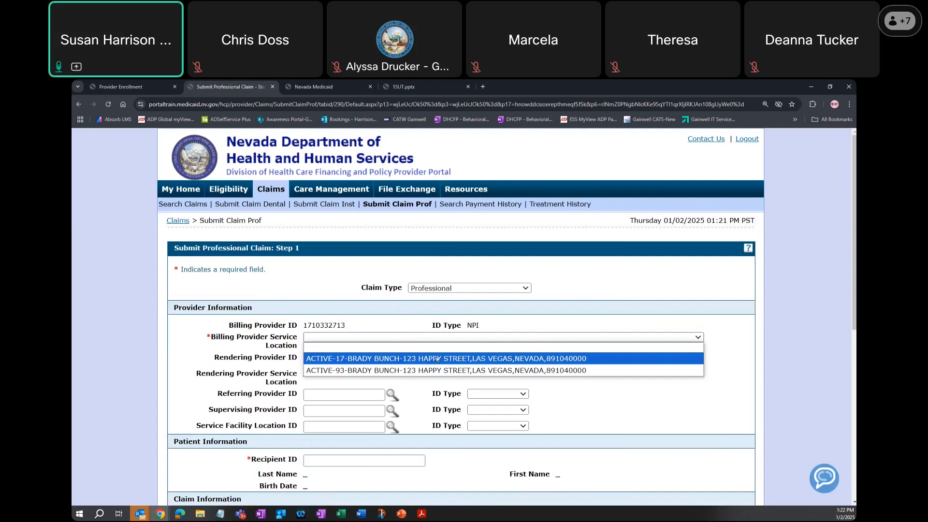
pyautogui.click(436, 359)
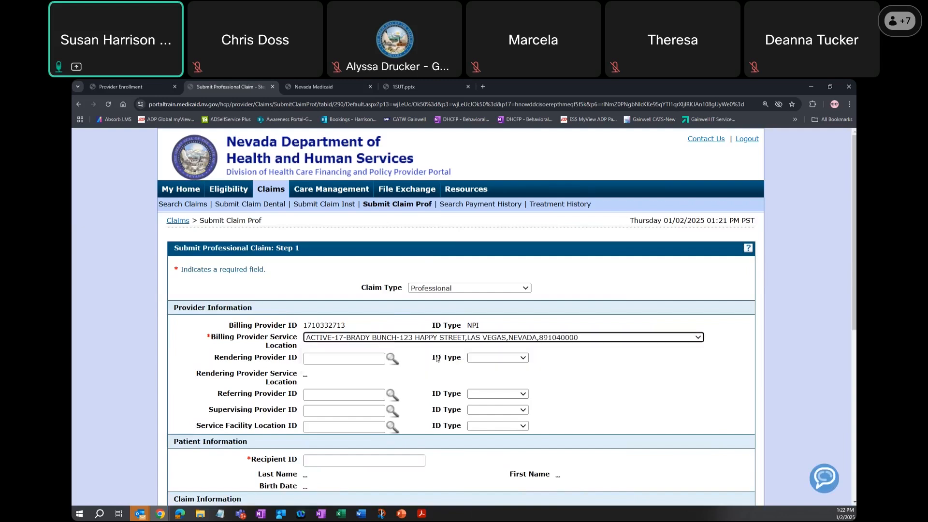
pyautogui.click(308, 358)
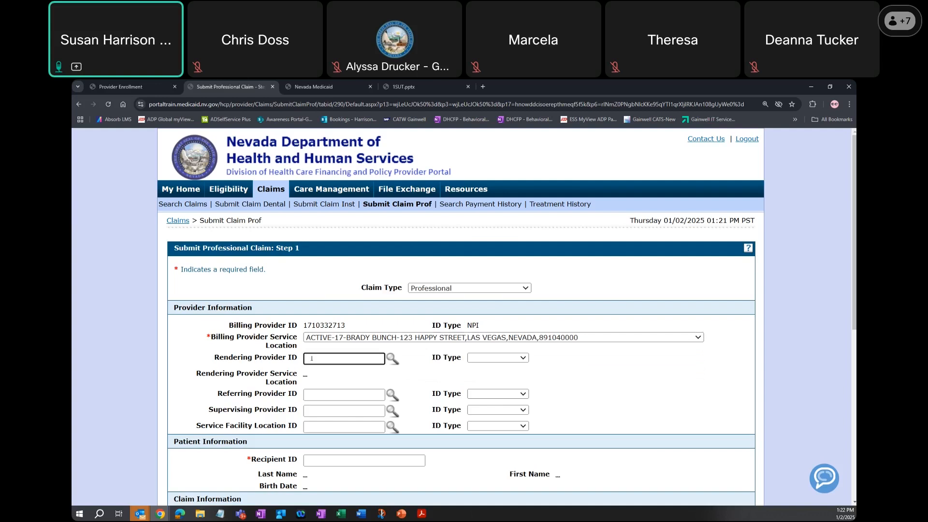
# - Change the Billing Provider Service Location to the ACTIVE-93 entry and return to the Rendering Provider ID field
pyautogui.click(344, 338)
pyautogui.click(356, 370)
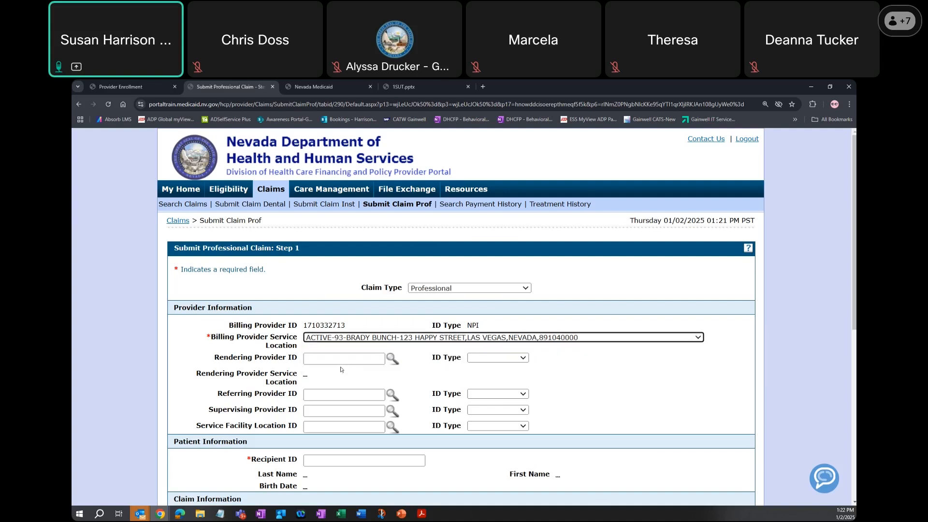
pyautogui.click(314, 360)
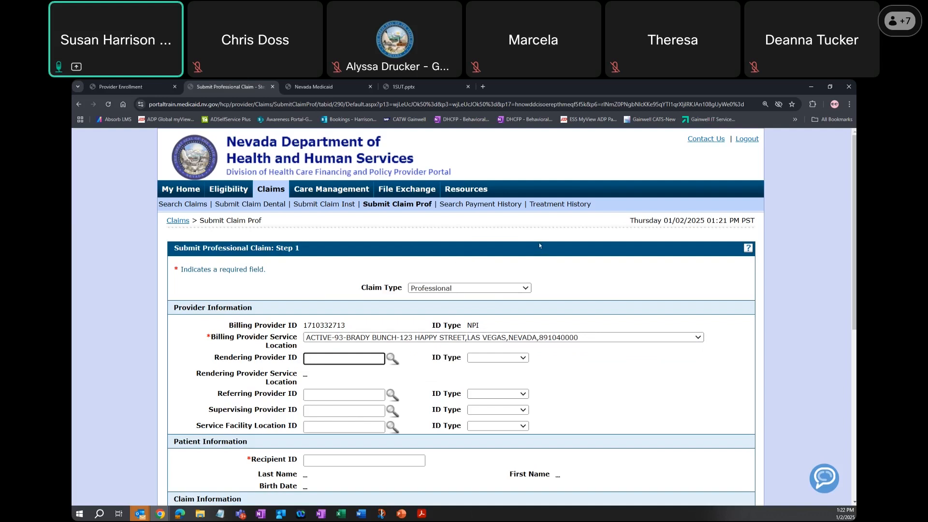
# - Log out of the Provider Portal and open the Announcements & Newsletters page on the Nevada Medicaid website
pyautogui.click(748, 141)
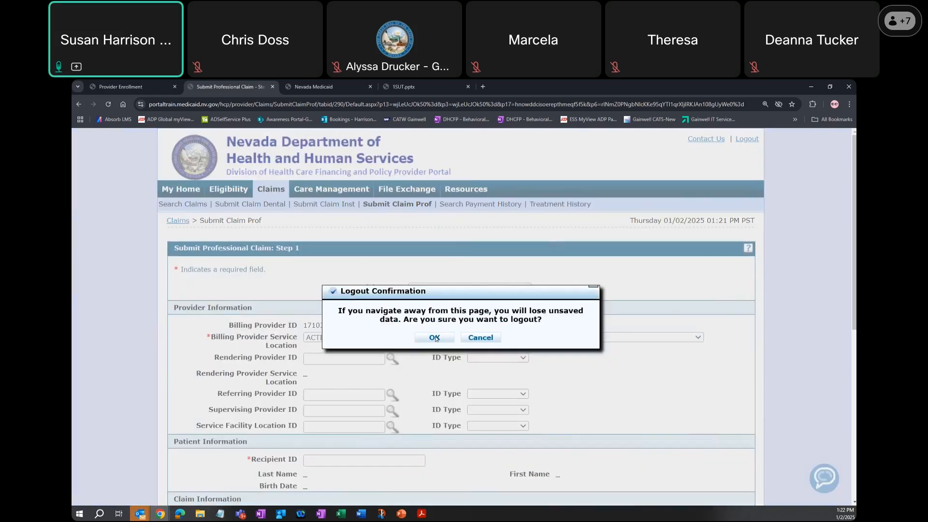
pyautogui.click(436, 337)
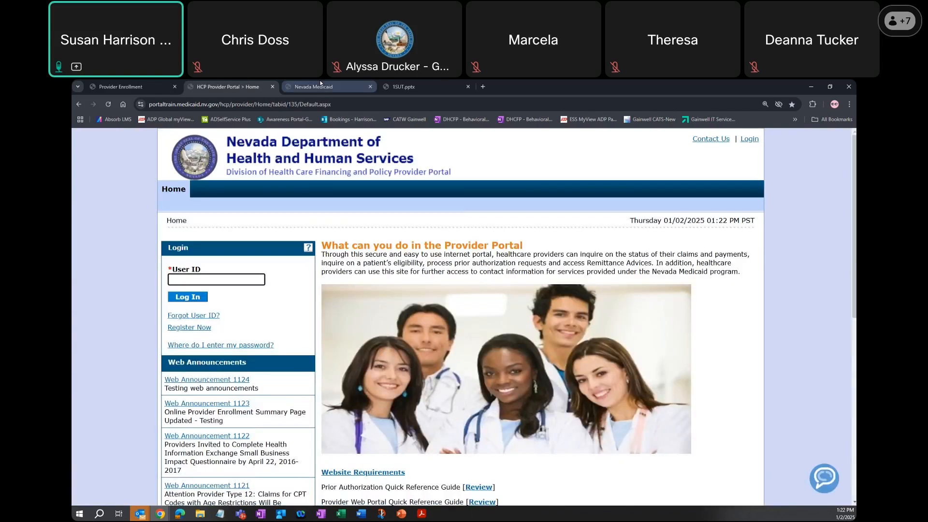
pyautogui.click(320, 86)
pyautogui.click(177, 308)
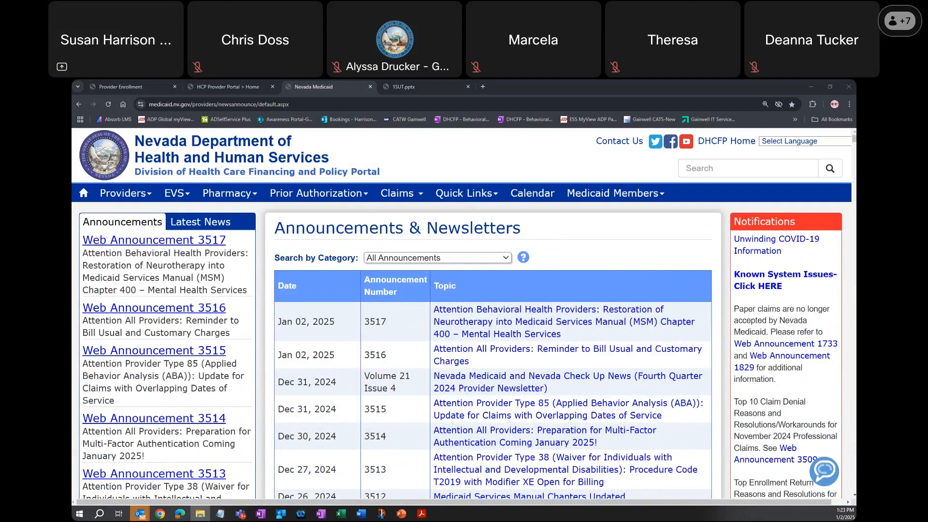
# - Switch to Adobe Acrobat, show the Web Announcements resources page at full window size and point out WA 3497
pyautogui.click(421, 514)
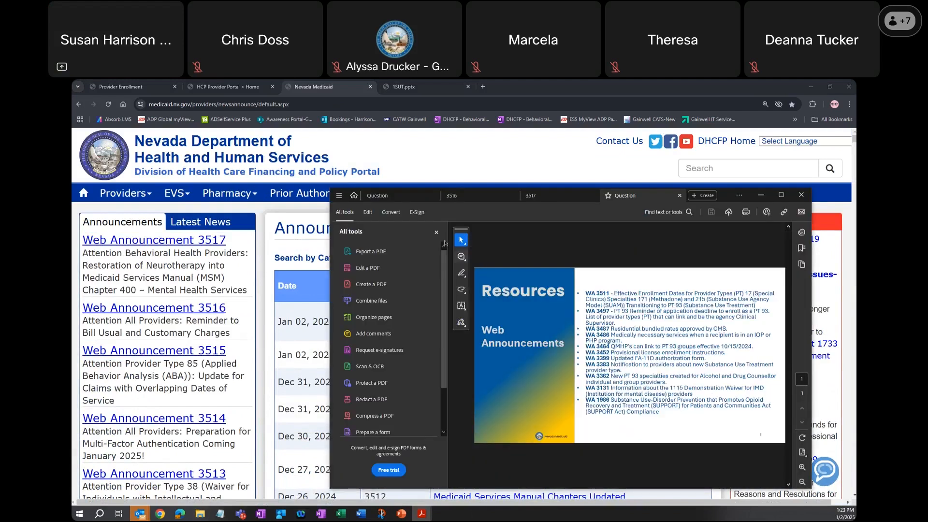
pyautogui.click(435, 233)
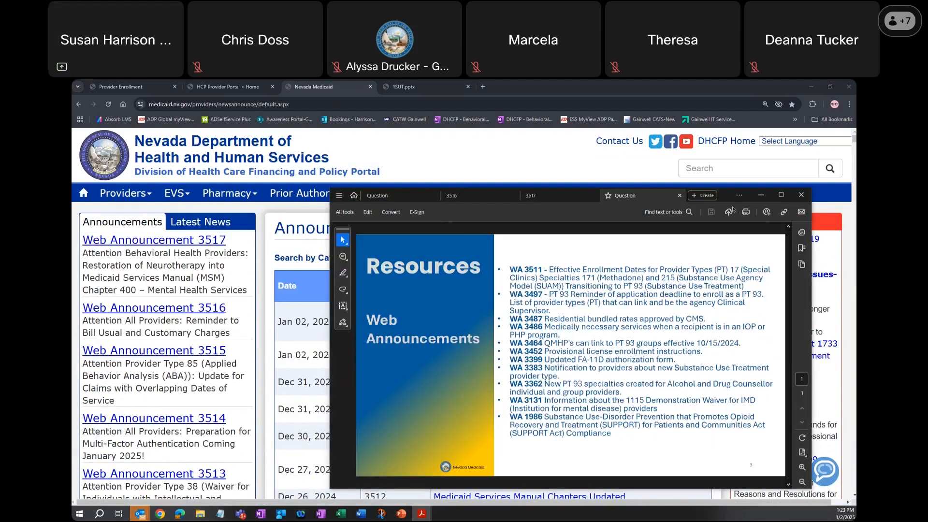
pyautogui.click(781, 195)
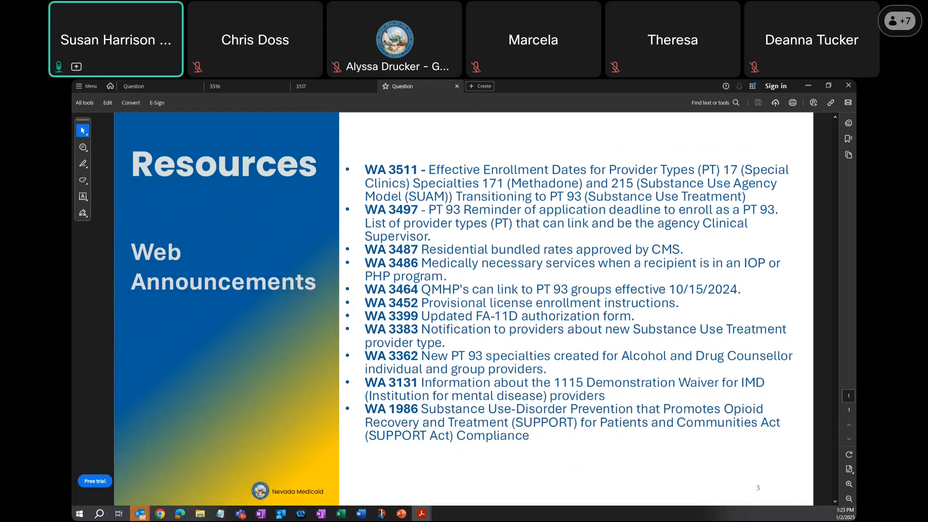
pyautogui.moveTo(397, 212); pyautogui.dragTo(419, 211)
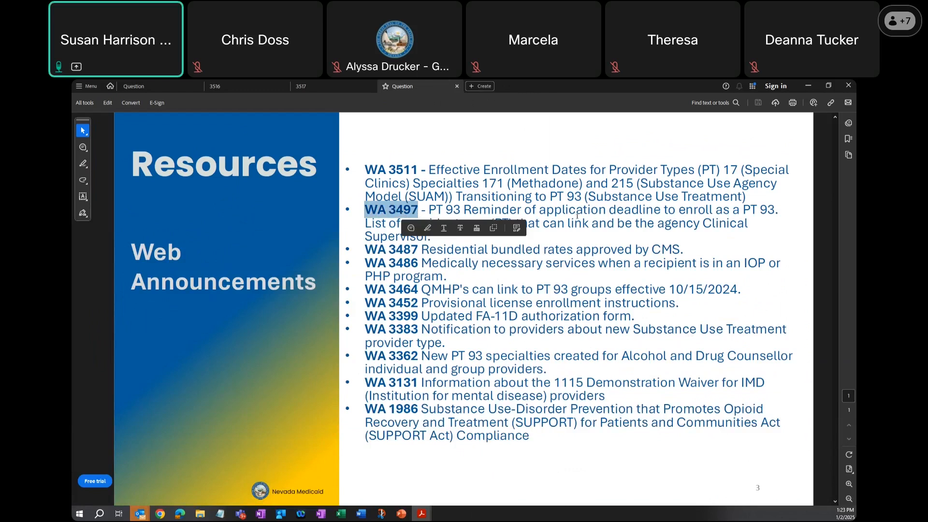
pyautogui.click(579, 215)
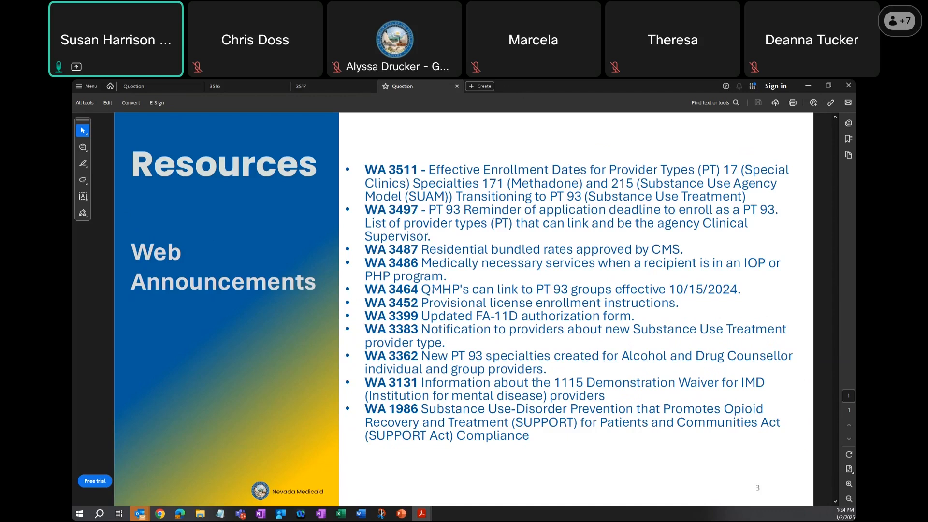
# - Return to the Nevada Medicaid website in Chrome and open the Provider Training page for providers
pyautogui.click(827, 87)
pyautogui.click(453, 151)
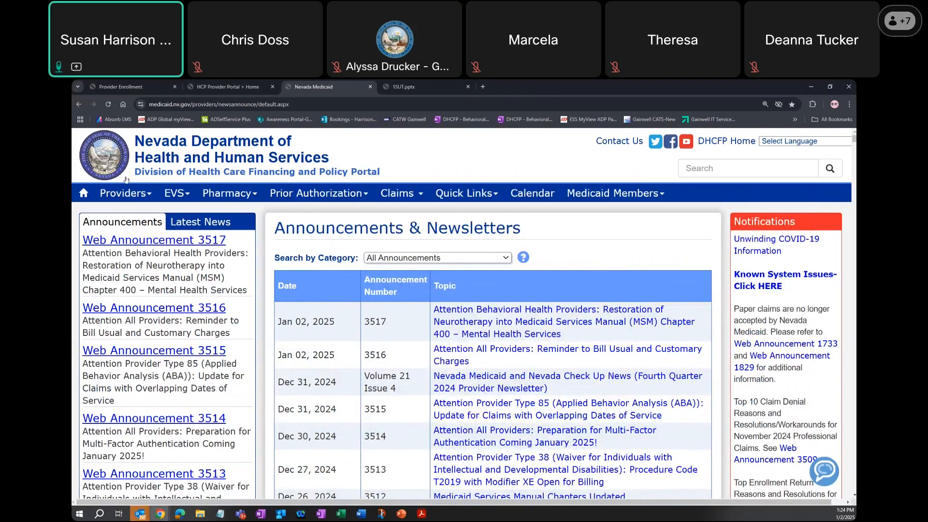
pyautogui.click(120, 194)
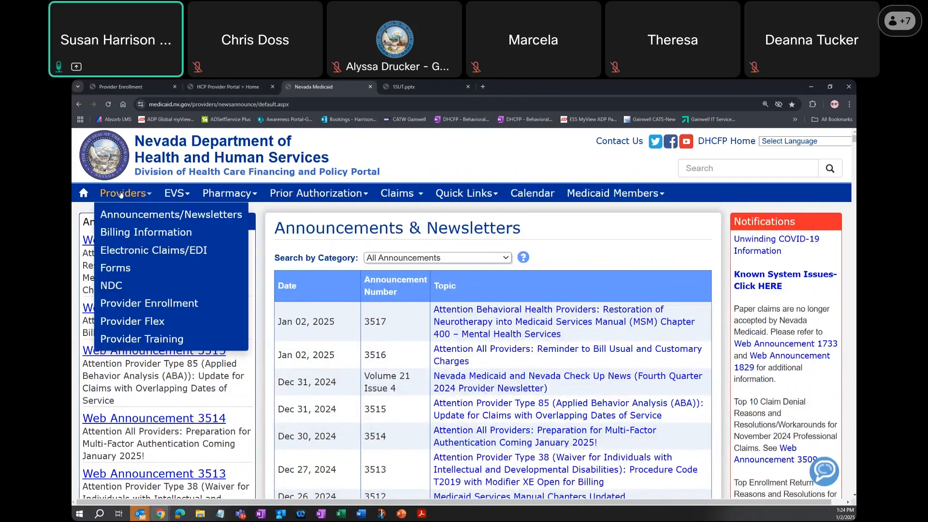
pyautogui.click(467, 330)
# - Find the Self-Paced Training section and open the Nevada Medicaid YouTube Training Channel
pyautogui.scroll(-1, 573, 292)
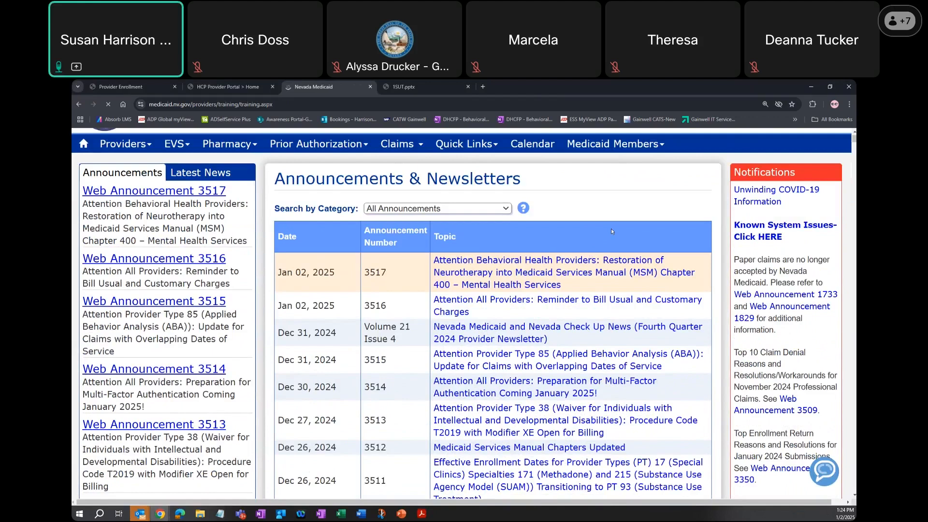
pyautogui.scroll(-5, 539, 275)
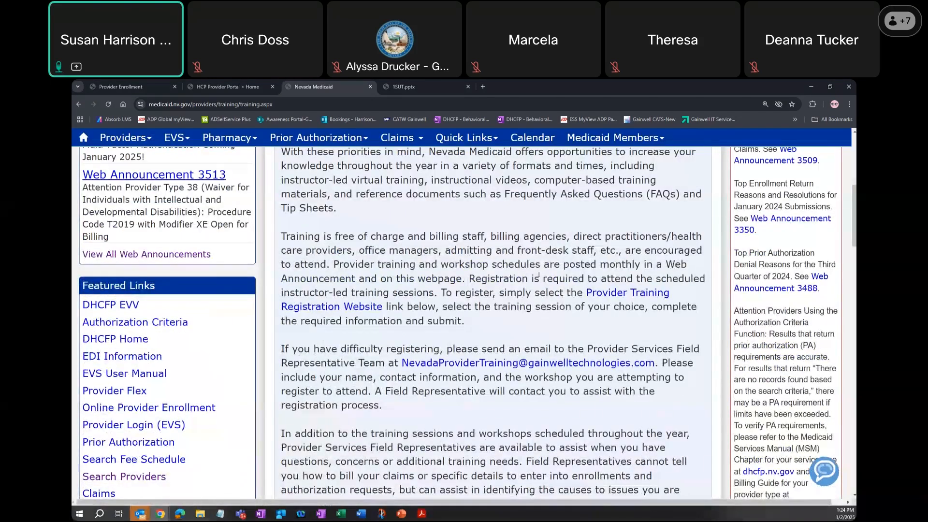
pyautogui.scroll(-9, 538, 274)
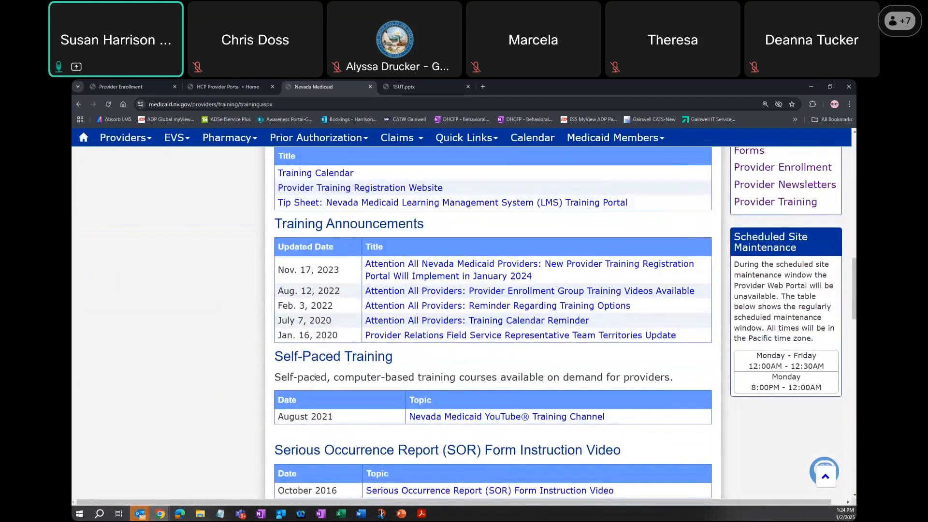
pyautogui.click(501, 418)
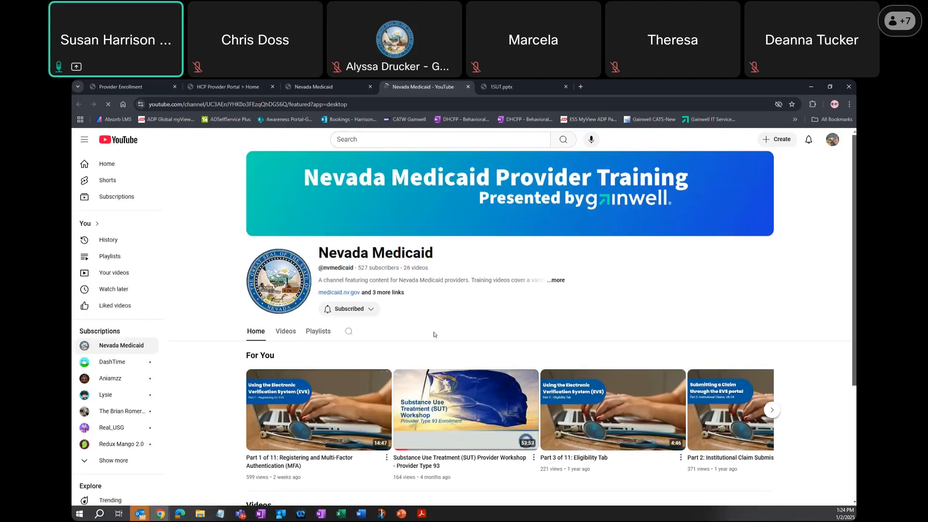
# - Look through the Nevada Medicaid channel's playlists and switch to its list of videos
pyautogui.click(317, 331)
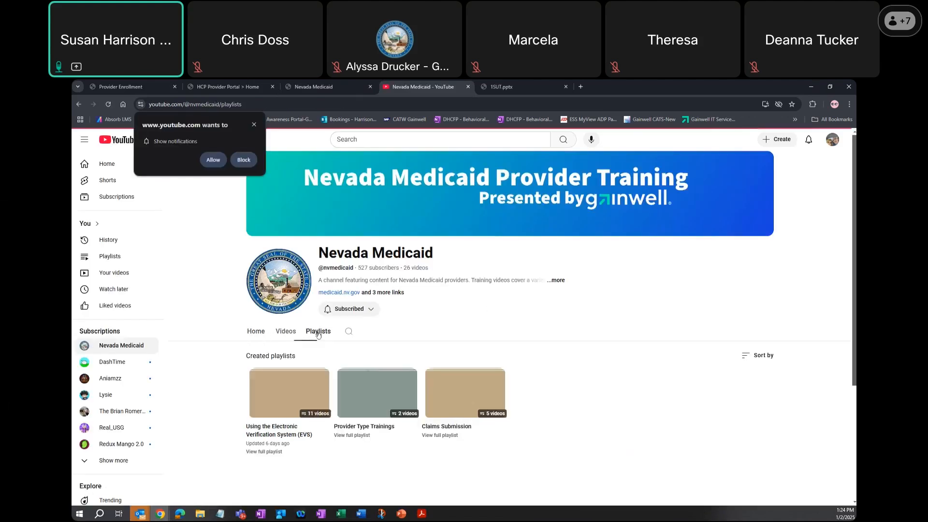
pyautogui.scroll(-1, 316, 333)
pyautogui.click(286, 290)
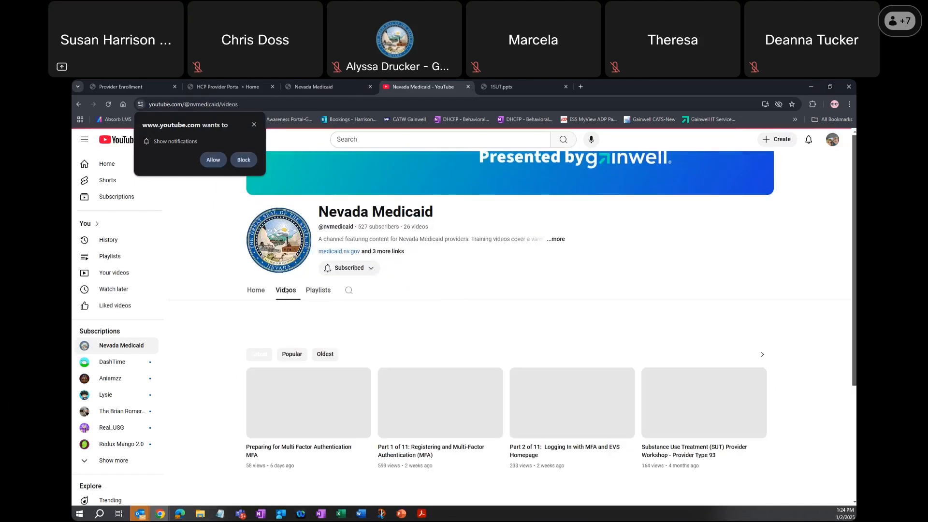
pyautogui.scroll(1, 286, 289)
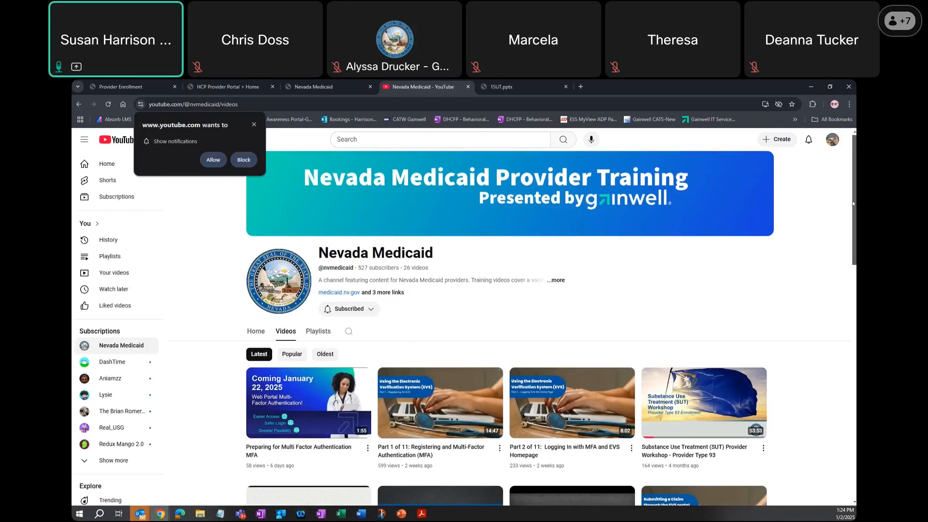
# - Enlarge the YouTube page to 125% and point out the Substance Use Treatment (SUT) Provider Workshop video
pyautogui.click(849, 104)
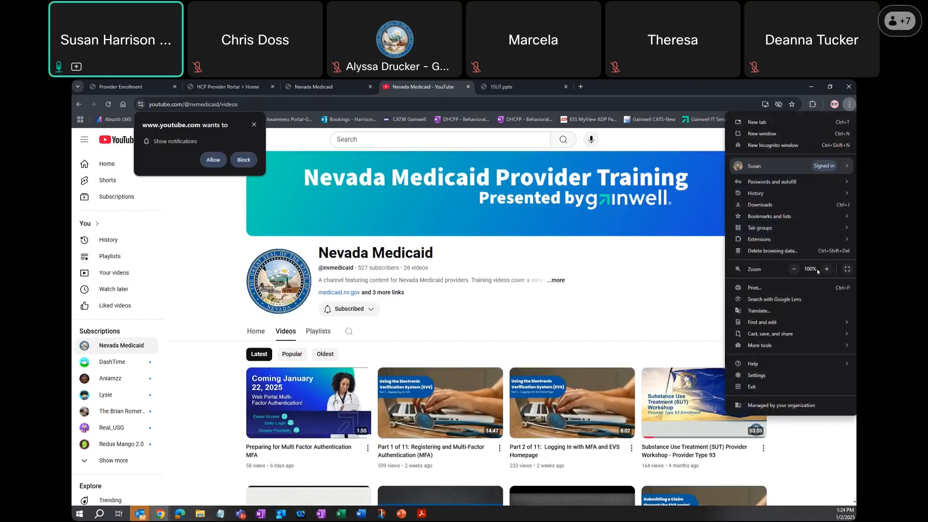
pyautogui.click(827, 271)
pyautogui.click(827, 269)
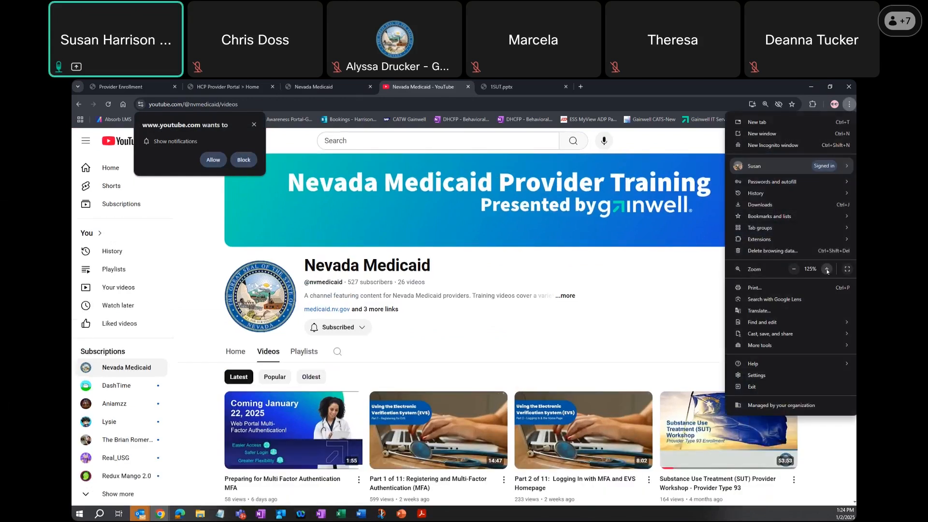
pyautogui.scroll(-3, 728, 347)
pyautogui.moveTo(728, 346)
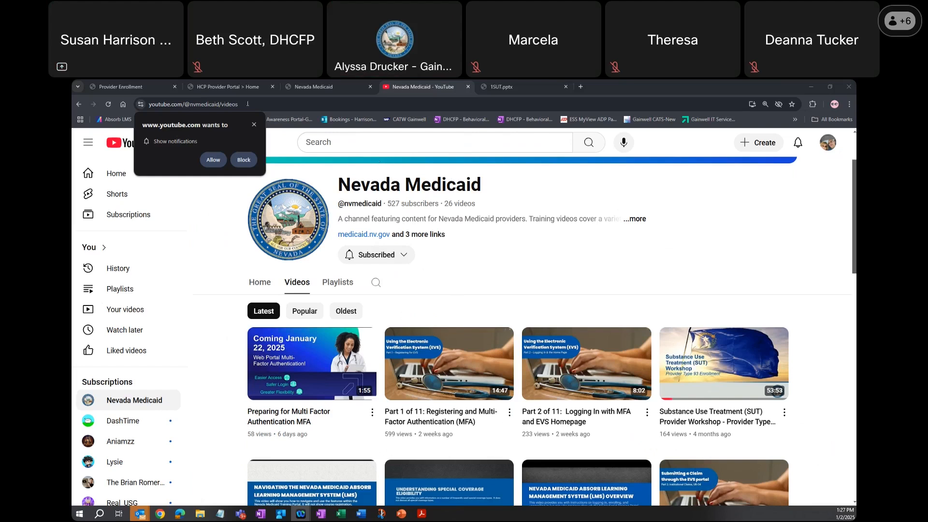
# - Return to the Provider Portal home page and start a new registration as a provider
pyautogui.click(224, 87)
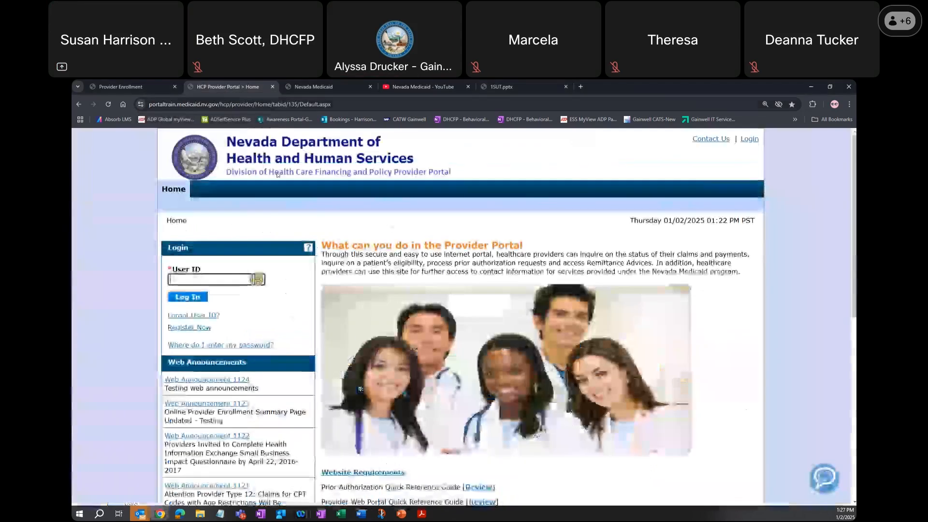
pyautogui.click(198, 327)
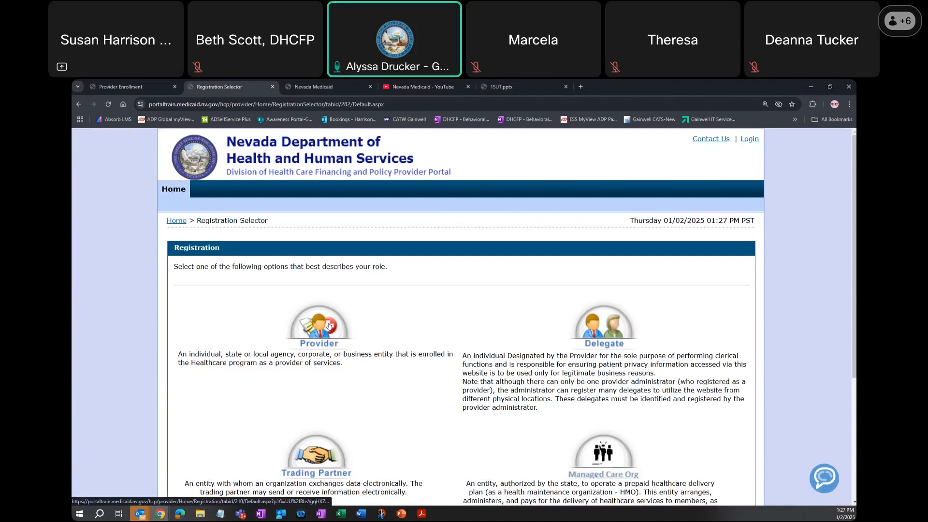
pyautogui.click(328, 326)
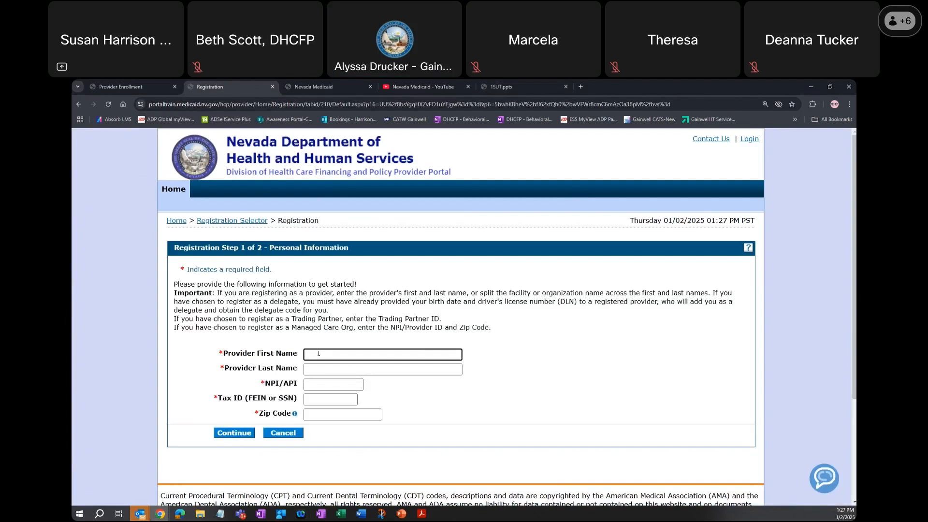
# - Enter the provider's first name, last name and NPI/API number in the Personal Information form
pyautogui.write('Mare')
pyautogui.write('cia')
pyautogui.press('Tab')
pyautogui.write('B')
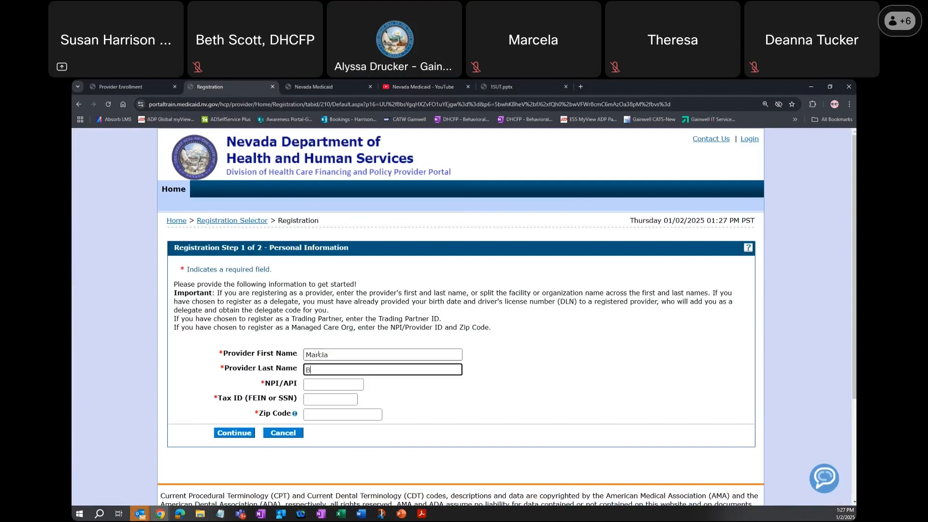
pyautogui.write('rady')
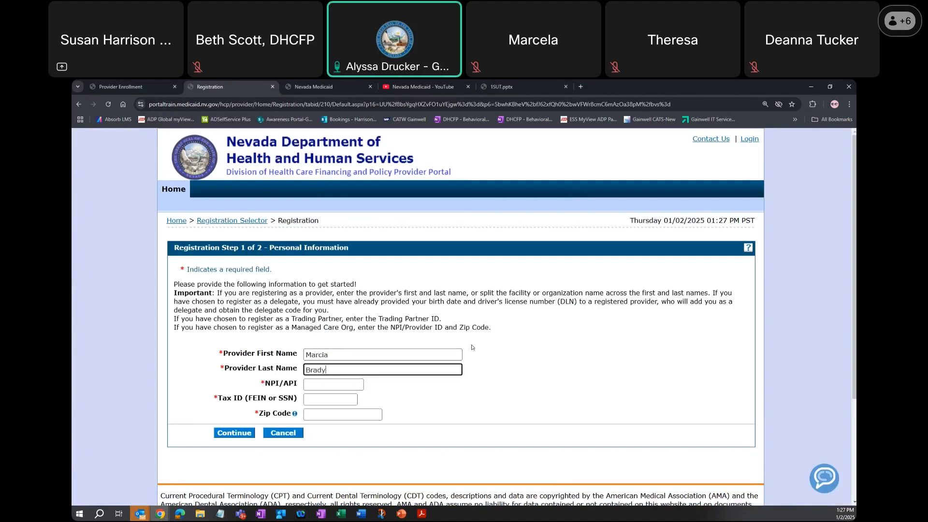
pyautogui.hotkey('alt', 'Tab')
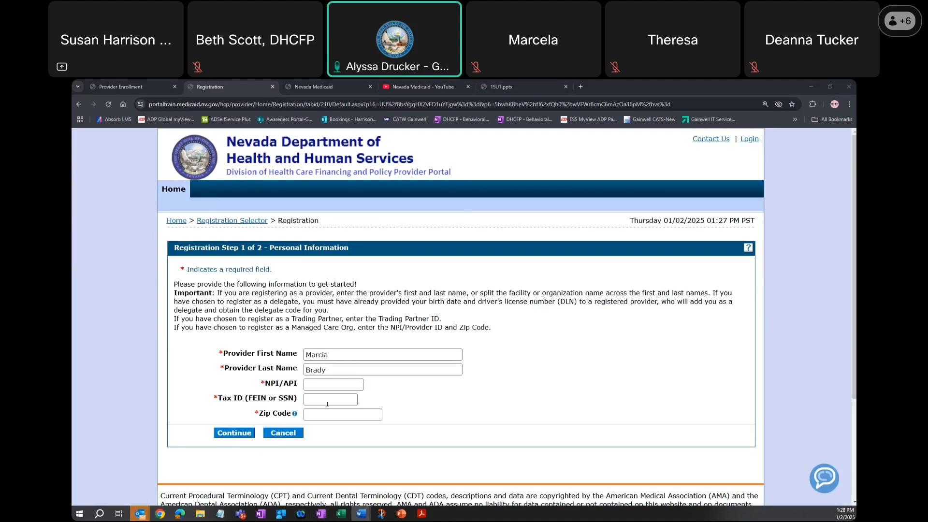
pyautogui.click(309, 386)
pyautogui.hotkey('ctrl', 'v')
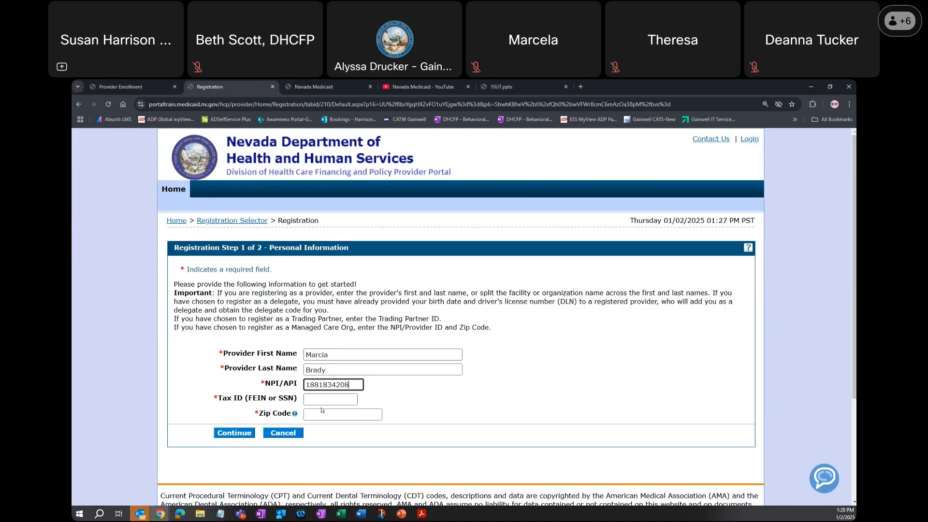
# - Fill in the provider's Tax ID and zip code and continue to the Security Information step
pyautogui.press('Tab')
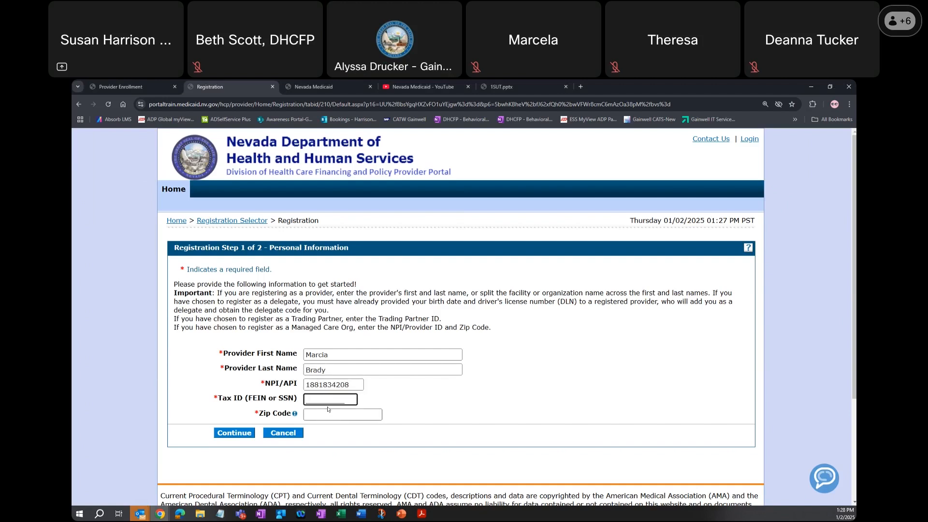
pyautogui.write('123456789')
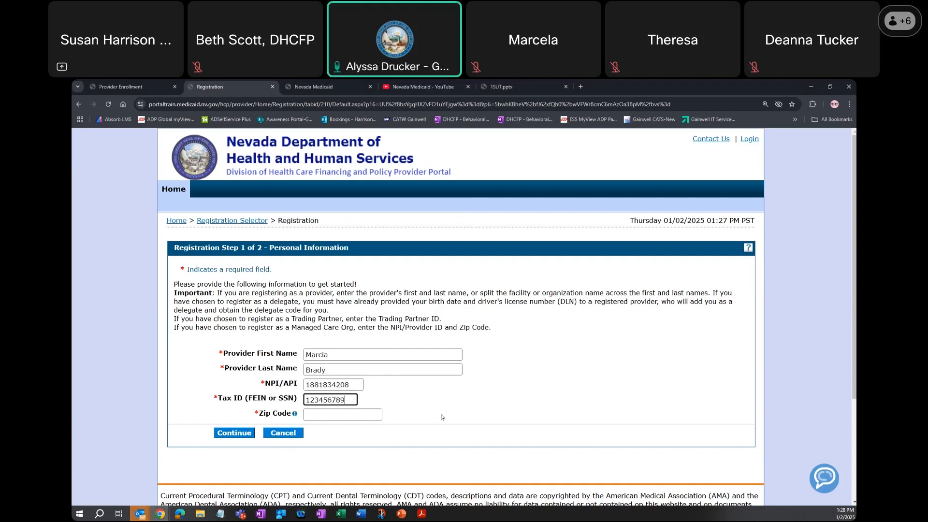
pyautogui.press('Tab')
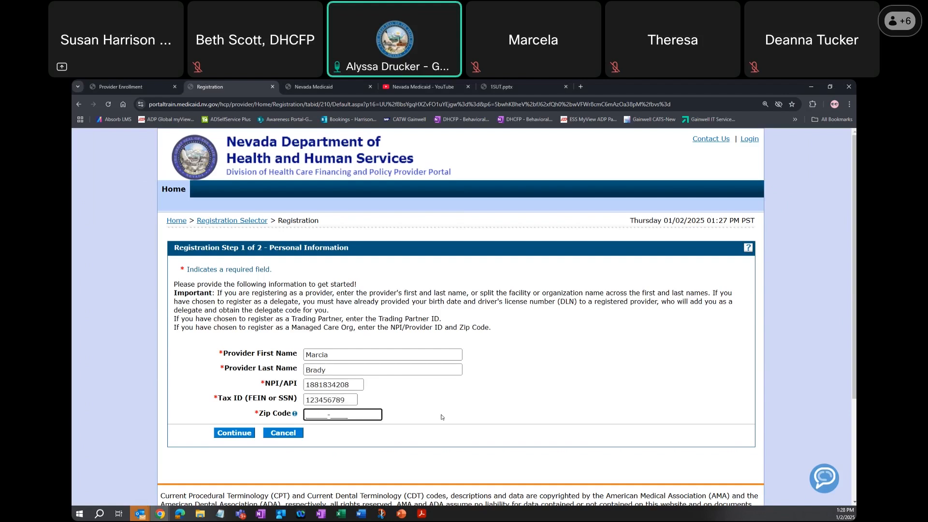
pyautogui.write('89501')
pyautogui.click(243, 435)
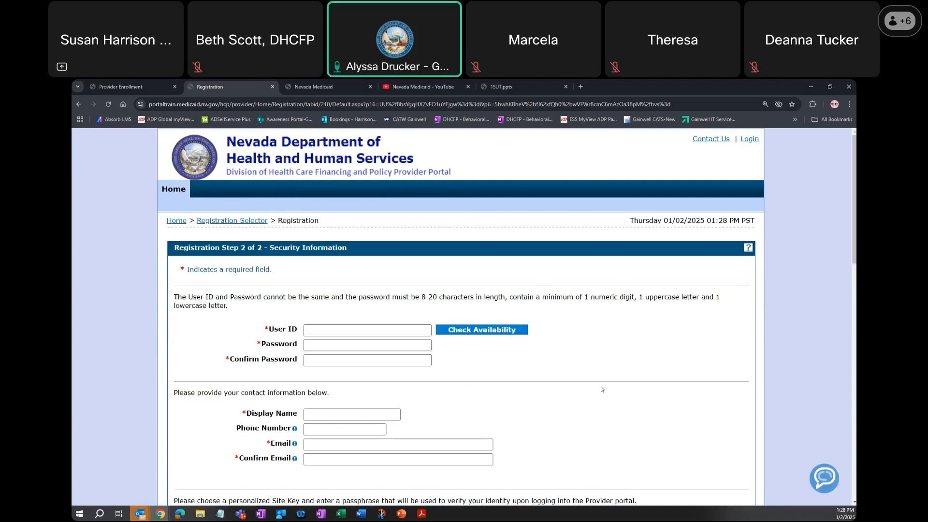
# - Review the Security Information form from the User ID down to the User Agreement and cancel the registration
pyautogui.scroll(-1, 602, 389)
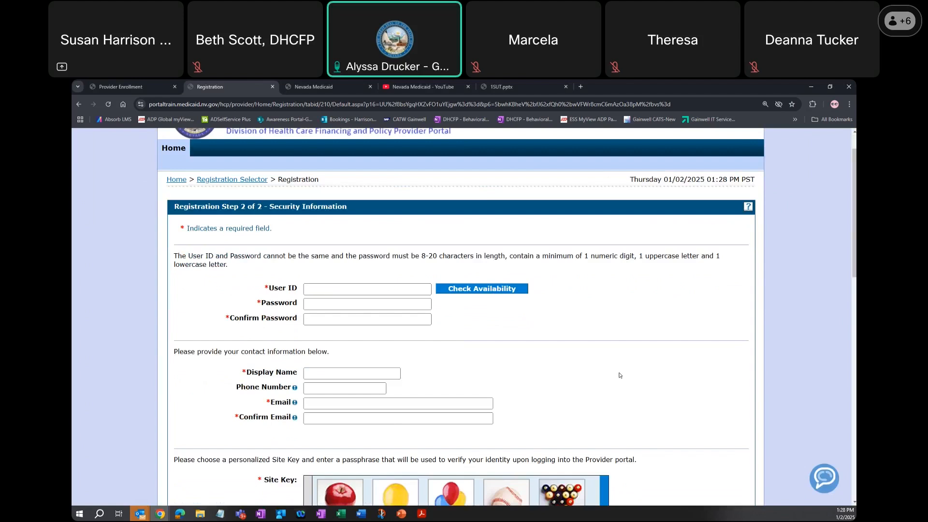
pyautogui.scroll(-1, 620, 375)
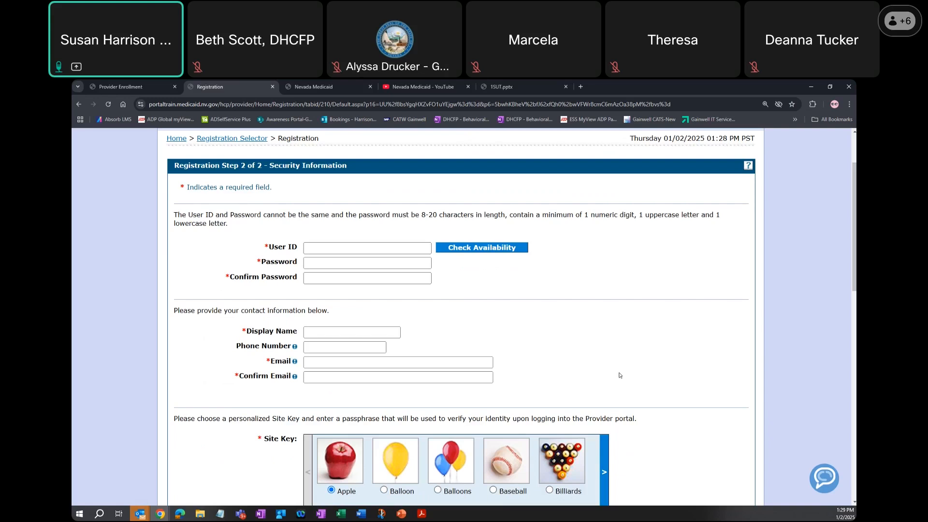
pyautogui.scroll(-6, 619, 375)
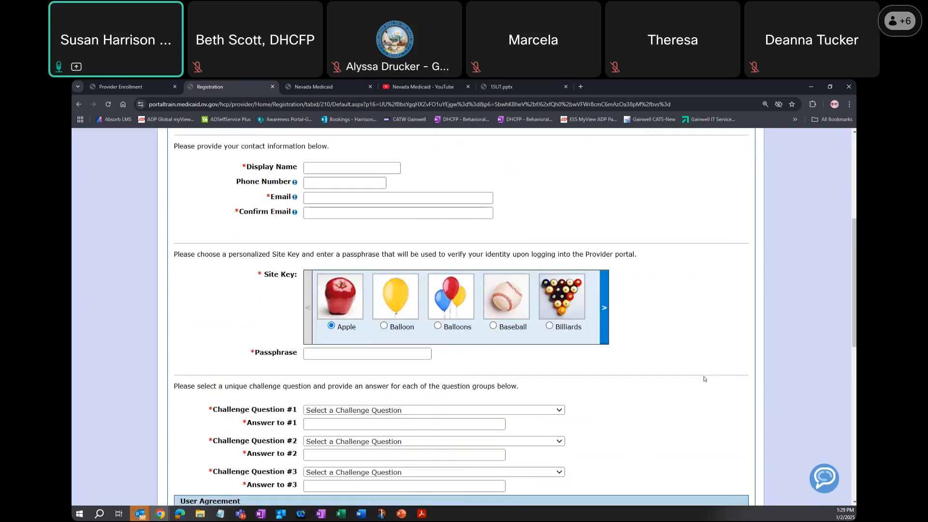
pyautogui.scroll(-5, 703, 379)
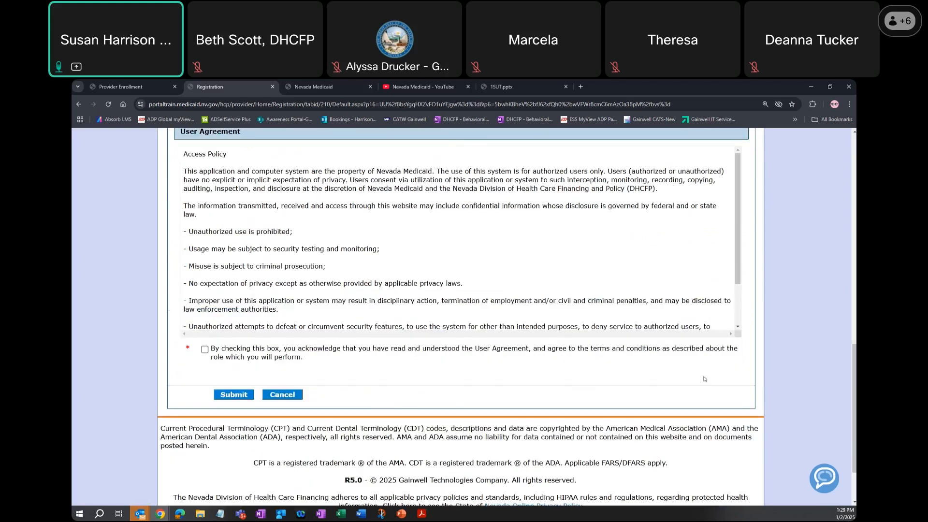
pyautogui.scroll(-2, 704, 379)
pyautogui.click(282, 320)
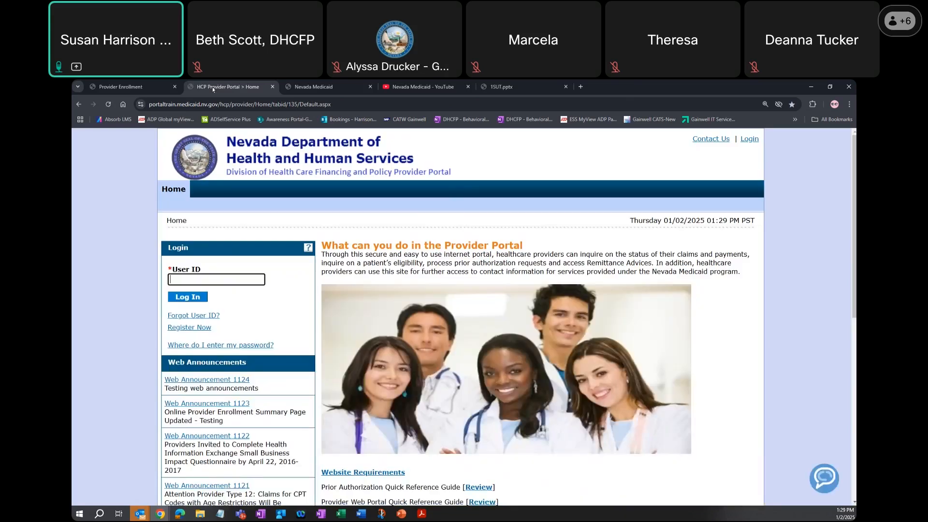
# - Return to the Nevada Medicaid website and open the EVS User Manual page
pyautogui.click(309, 87)
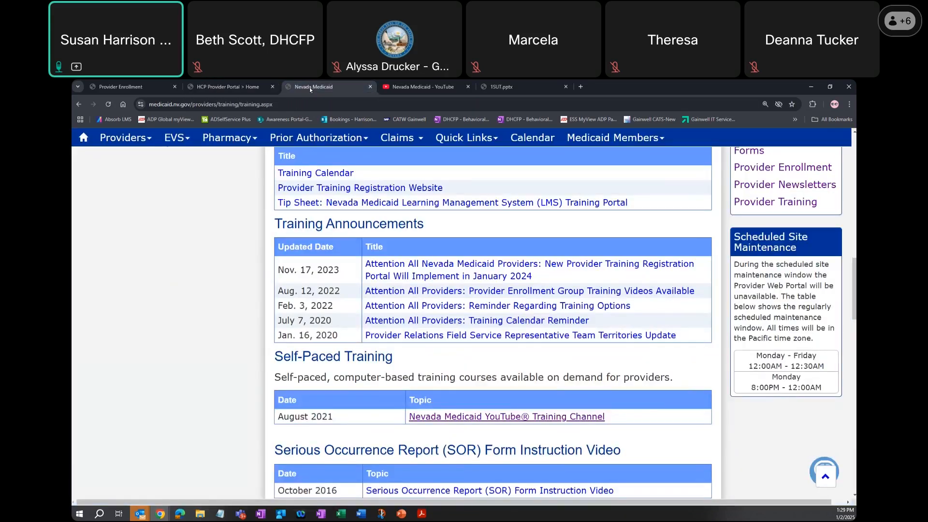
pyautogui.moveTo(173, 139)
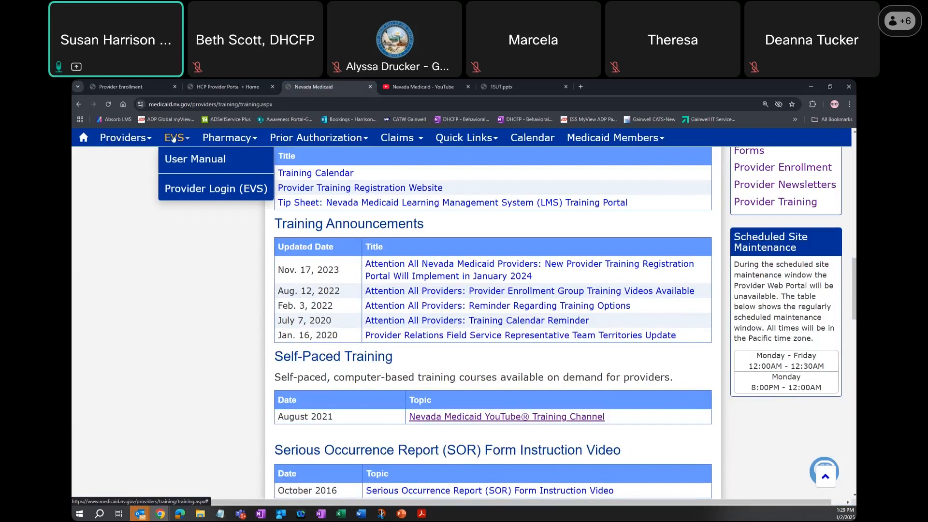
pyautogui.click(199, 160)
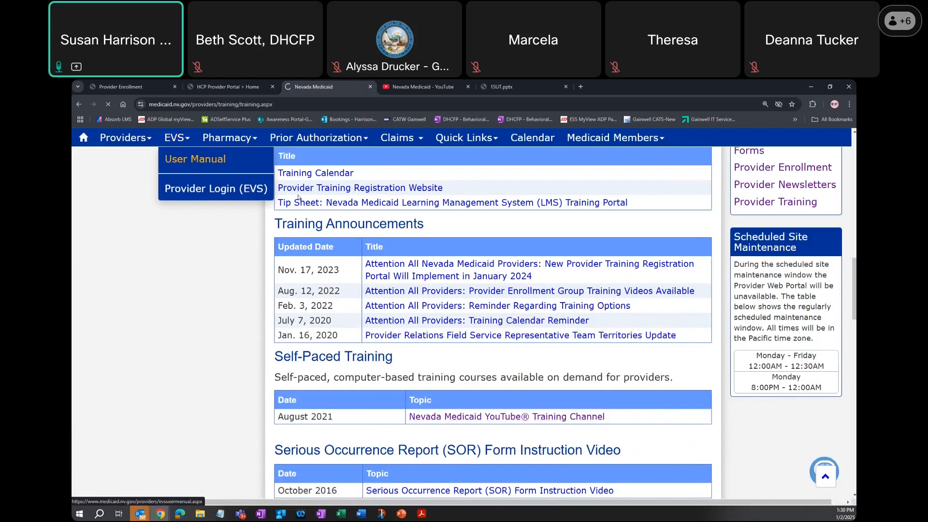